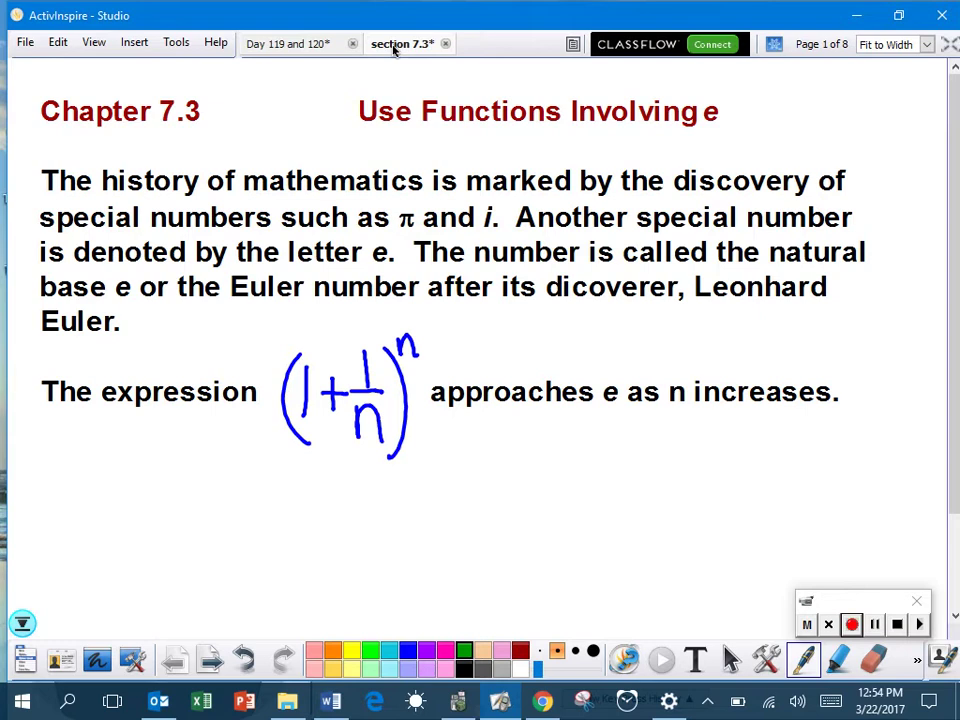
- In magenta, circle (1+1/n)^n and handwrite A=P(1+r/n)^nt below 'The expression'
{"action": "left_click", "coordinate": [446, 651]}
{"action": "mouse_move", "coordinate": [318, 320]}
{"action": "left_mouse_down"}
{"action": "mouse_move", "coordinate": [269, 411]}
{"action": "mouse_move", "coordinate": [303, 485]}
{"action": "mouse_move", "coordinate": [447, 441]}
{"action": "mouse_move", "coordinate": [401, 315]}
{"action": "mouse_move", "coordinate": [299, 324]}
{"action": "left_mouse_up"}
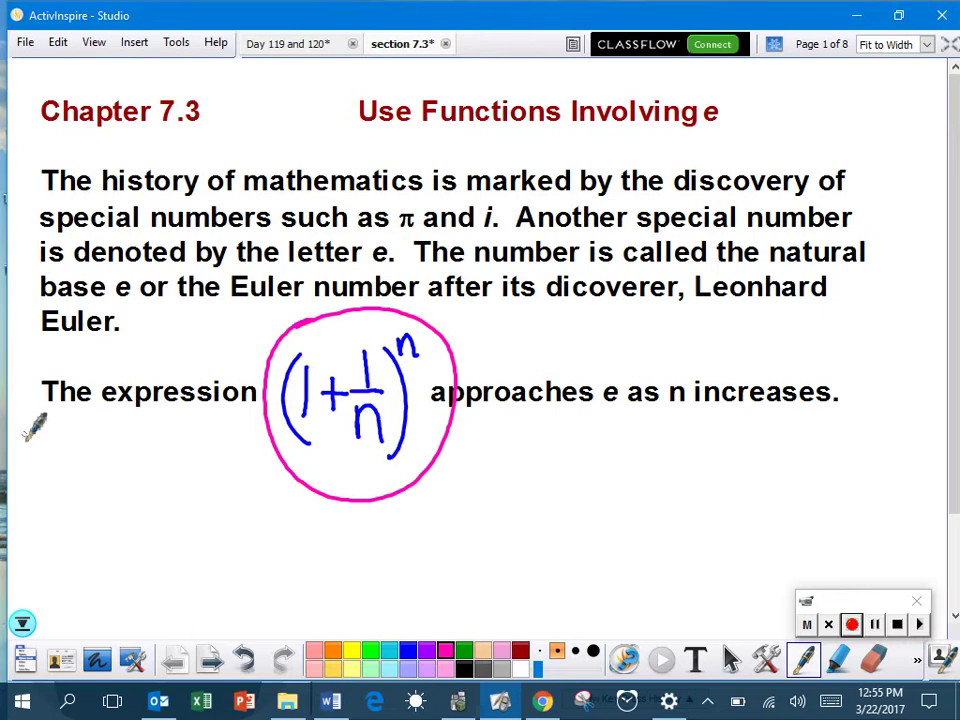
{"action": "mouse_move", "coordinate": [25, 458]}
{"action": "left_mouse_down"}
{"action": "mouse_move", "coordinate": [27, 425]}
{"action": "mouse_move", "coordinate": [40, 452]}
{"action": "mouse_move", "coordinate": [31, 449]}
{"action": "mouse_move", "coordinate": [45, 438]}
{"action": "mouse_move", "coordinate": [70, 436]}
{"action": "mouse_move", "coordinate": [84, 476]}
{"action": "left_mouse_up"}
{"action": "left_click_drag", "start_coordinate": [86, 429], "coordinate": [86, 453]}
{"action": "mouse_move", "coordinate": [120, 416]}
{"action": "left_mouse_down"}
{"action": "mouse_move", "coordinate": [114, 458]}
{"action": "mouse_move", "coordinate": [123, 483]}
{"action": "mouse_move", "coordinate": [134, 446]}
{"action": "mouse_move", "coordinate": [140, 468]}
{"action": "mouse_move", "coordinate": [156, 451]}
{"action": "mouse_move", "coordinate": [172, 453]}
{"action": "mouse_move", "coordinate": [172, 426]}
{"action": "mouse_move", "coordinate": [178, 442]}
{"action": "mouse_move", "coordinate": [193, 425]}
{"action": "mouse_move", "coordinate": [197, 480]}
{"action": "left_mouse_up"}
{"action": "left_click_drag", "start_coordinate": [198, 408], "coordinate": [216, 494]}
{"action": "mouse_move", "coordinate": [208, 414]}
{"action": "left_mouse_down"}
{"action": "mouse_move", "coordinate": [237, 420]}
{"action": "mouse_move", "coordinate": [246, 406]}
{"action": "left_mouse_up"}
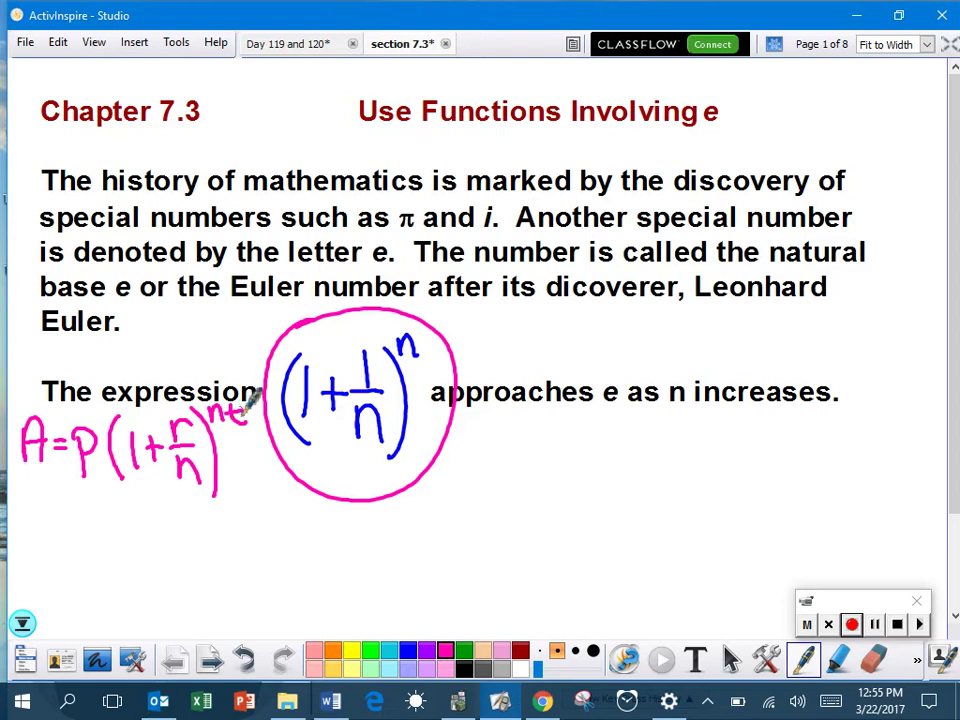
- Retrace the (1+r/n) part of the magenta formula in dark blue ink
{"action": "left_click", "coordinate": [408, 650]}
{"action": "mouse_move", "coordinate": [120, 418]}
{"action": "left_mouse_down"}
{"action": "mouse_move", "coordinate": [122, 478]}
{"action": "mouse_move", "coordinate": [160, 452]}
{"action": "mouse_move", "coordinate": [150, 470]}
{"action": "left_mouse_up"}
{"action": "mouse_move", "coordinate": [176, 422]}
{"action": "left_mouse_down"}
{"action": "mouse_move", "coordinate": [176, 442]}
{"action": "mouse_move", "coordinate": [190, 420]}
{"action": "left_mouse_up"}
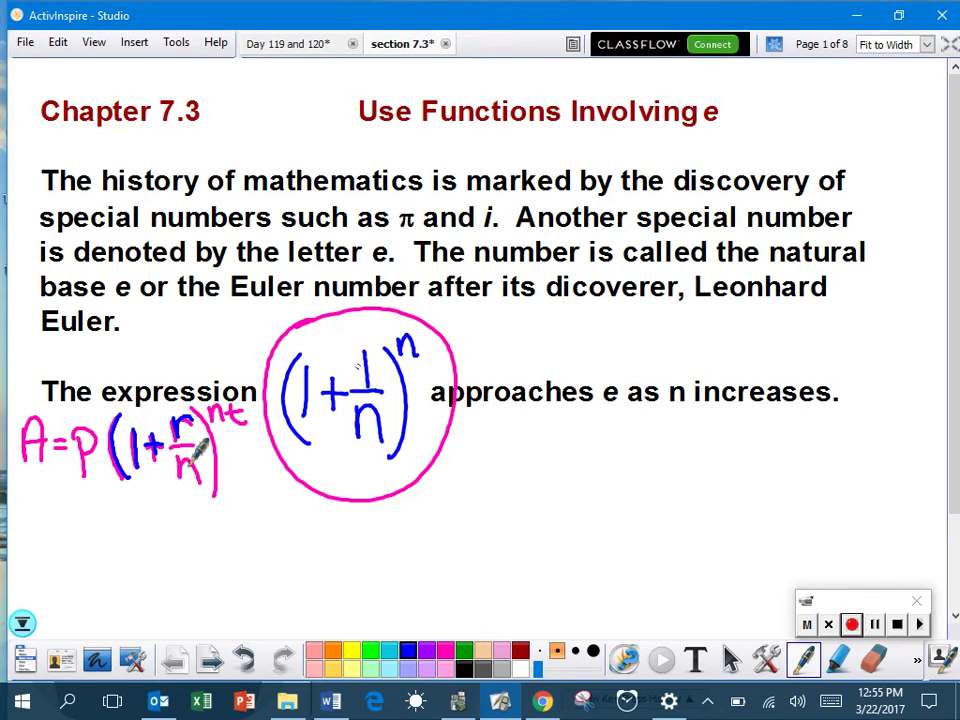
{"action": "left_click_drag", "start_coordinate": [176, 456], "coordinate": [200, 478]}
{"action": "left_click_drag", "start_coordinate": [203, 400], "coordinate": [218, 494]}
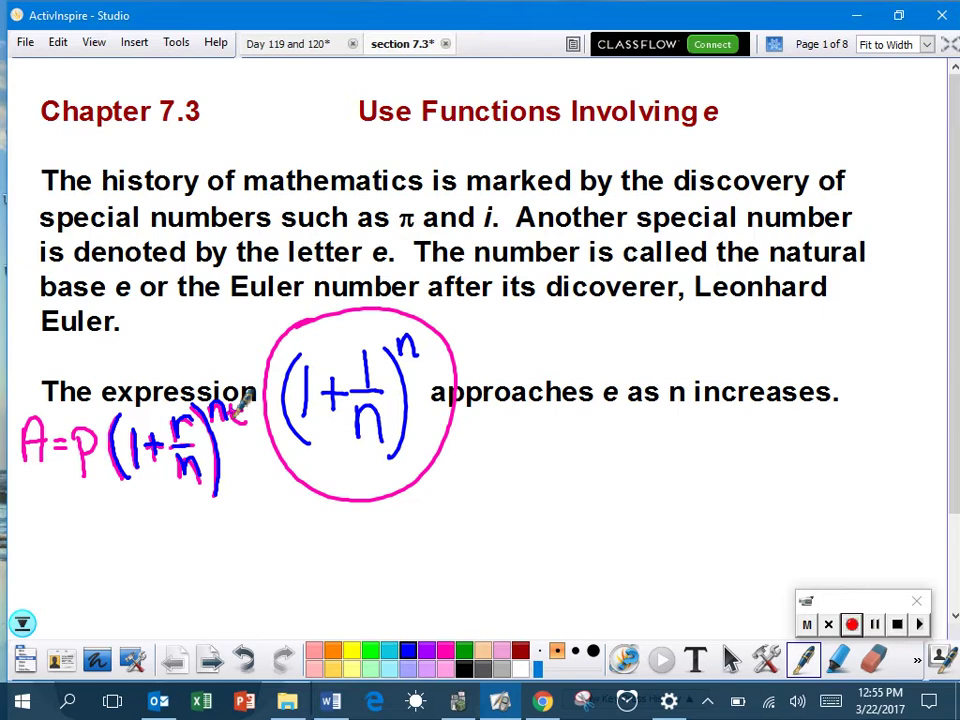
- In TI-SmartView, replace the old Y1 equation with Y1=(1+1/X)^X
{"action": "key", "text": "alt+Tab"}
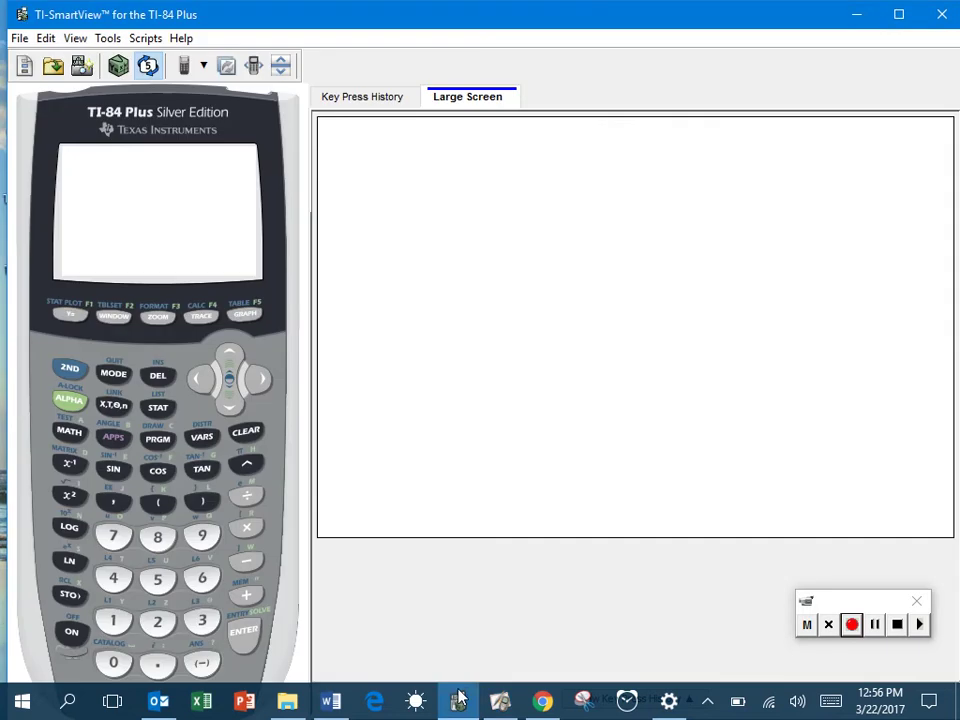
{"action": "left_click", "coordinate": [70, 316]}
{"action": "left_click", "coordinate": [246, 432]}
{"action": "left_click", "coordinate": [158, 503]}
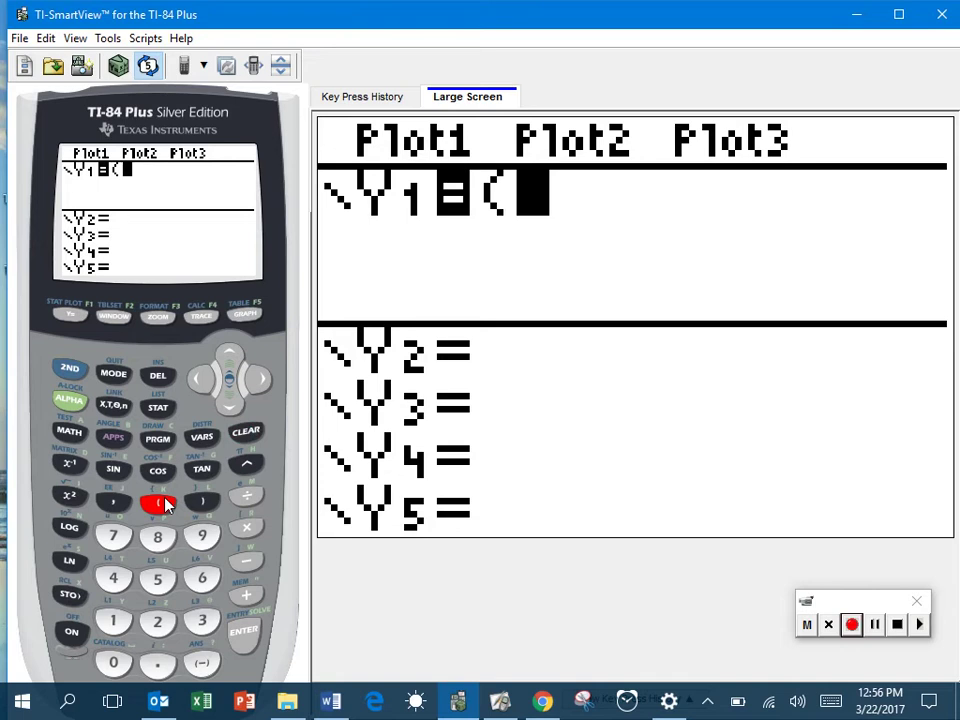
{"action": "left_click", "coordinate": [113, 622]}
{"action": "left_click", "coordinate": [247, 596]}
{"action": "left_click", "coordinate": [113, 622]}
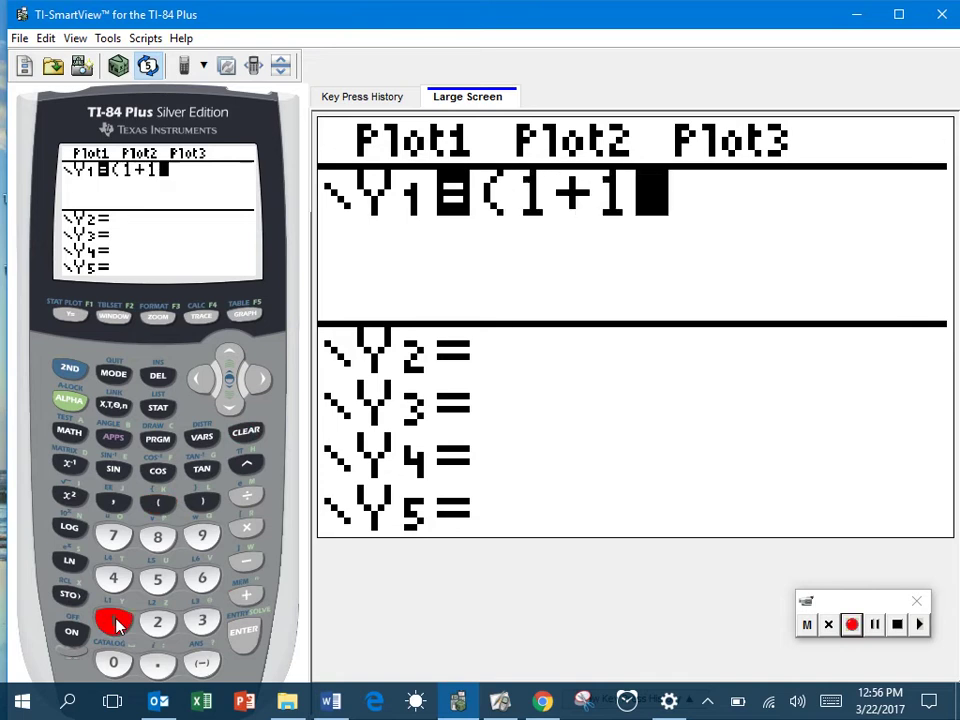
{"action": "left_click", "coordinate": [247, 497]}
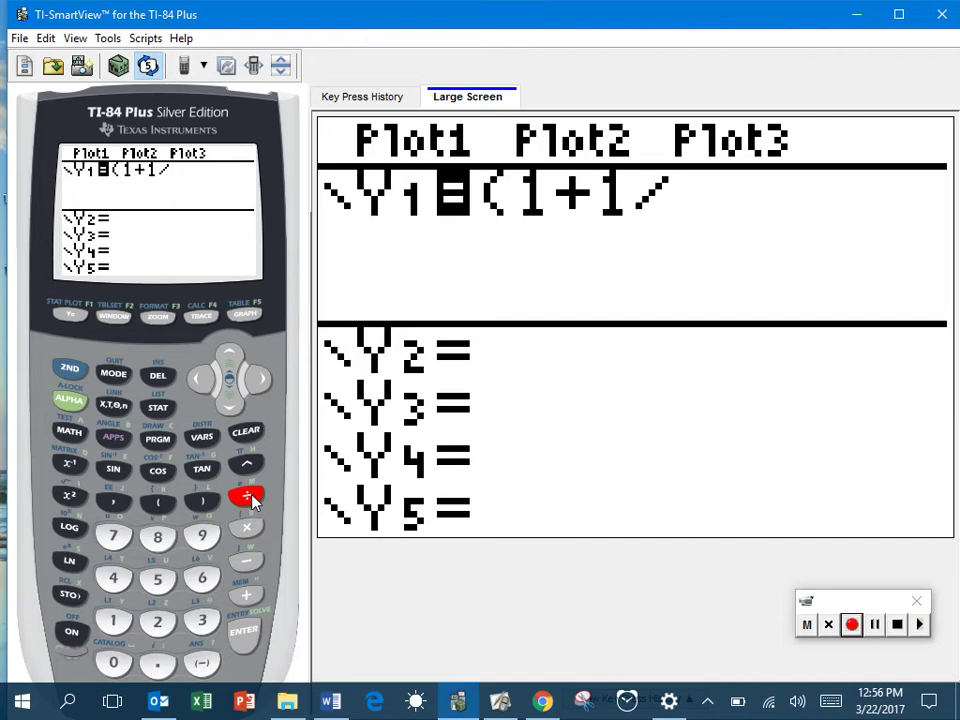
{"action": "left_click", "coordinate": [113, 406]}
{"action": "left_click", "coordinate": [203, 501]}
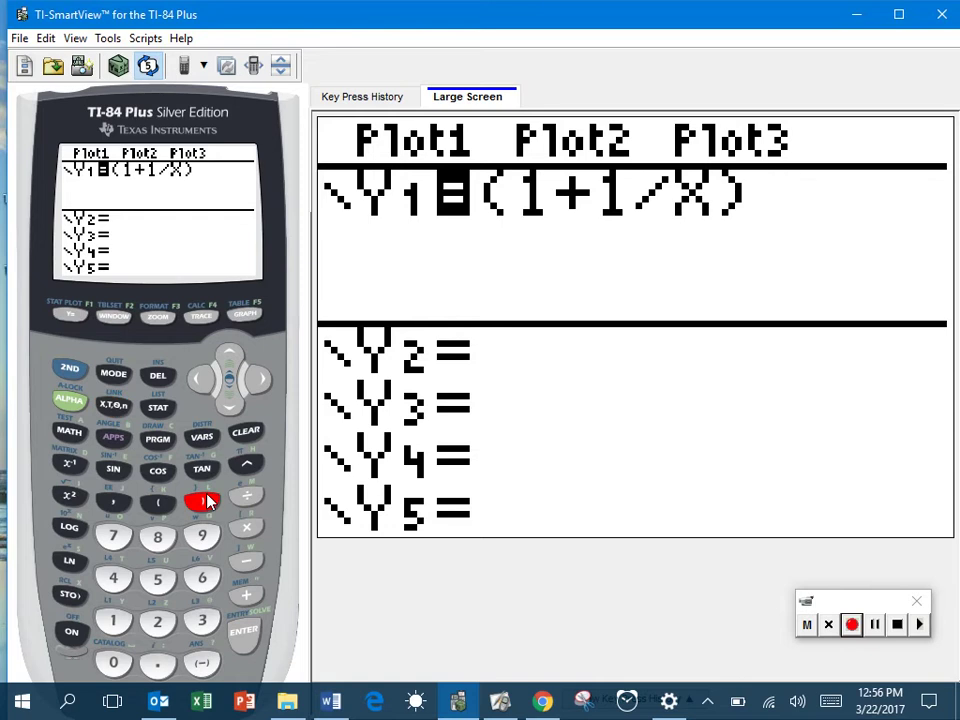
{"action": "left_click", "coordinate": [248, 465]}
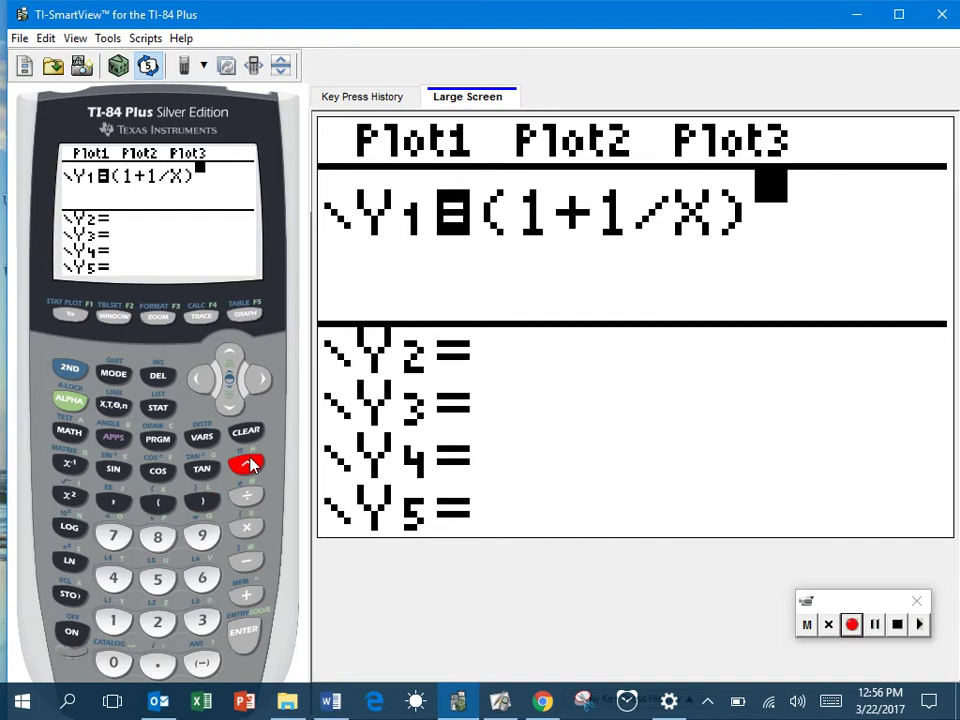
{"action": "left_click", "coordinate": [112, 407]}
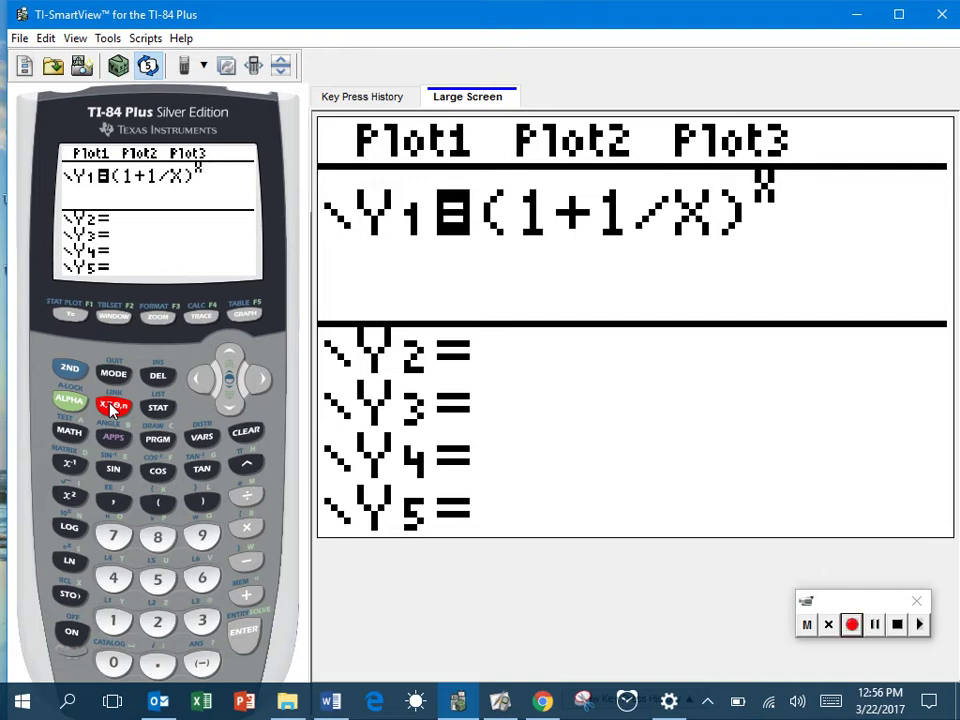
- Open the Y1 table and scroll up to the X=0 row, which shows ERROR
{"action": "left_click", "coordinate": [70, 368]}
{"action": "left_click", "coordinate": [245, 315]}
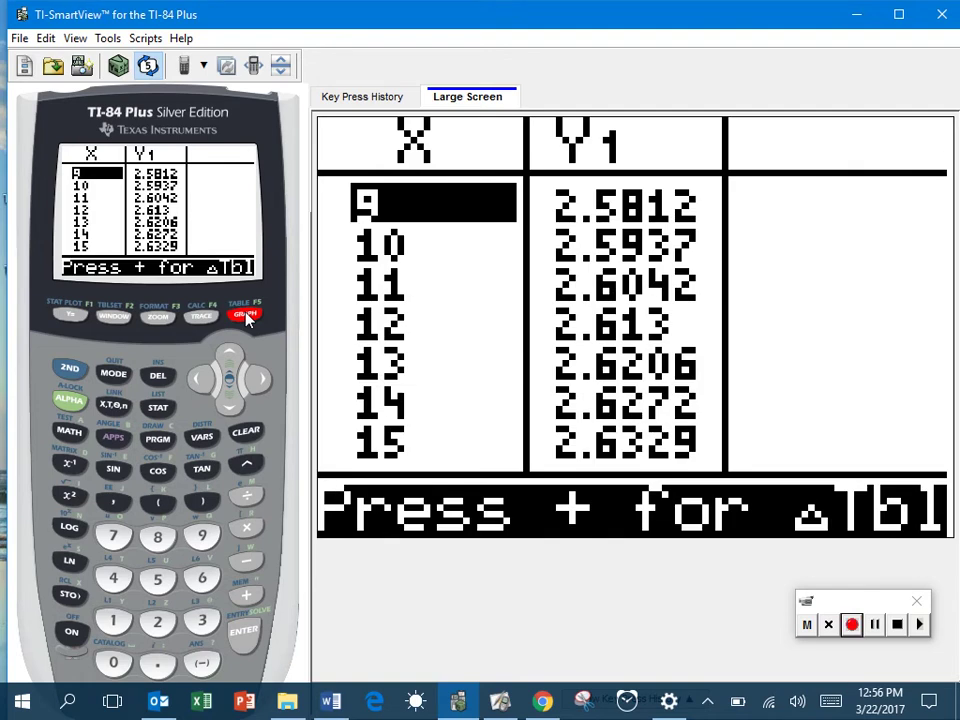
{"action": "left_click", "coordinate": [230, 357]}
{"action": "left_click", "coordinate": [230, 358]}
{"action": "left_click", "coordinate": [230, 358]}
{"action": "left_click", "coordinate": [230, 358]}
{"action": "left_click", "coordinate": [230, 358]}
{"action": "left_click", "coordinate": [230, 360]}
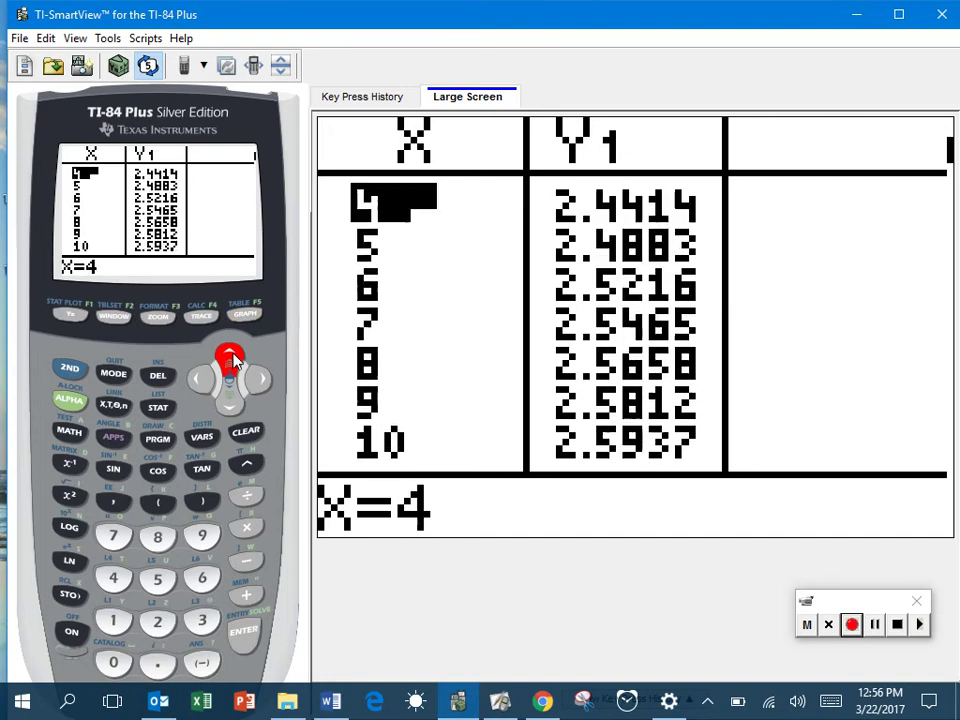
{"action": "left_click", "coordinate": [230, 360]}
{"action": "left_click", "coordinate": [230, 360]}
{"action": "left_click", "coordinate": [232, 359]}
{"action": "left_click", "coordinate": [232, 358]}
{"action": "left_click", "coordinate": [232, 358]}
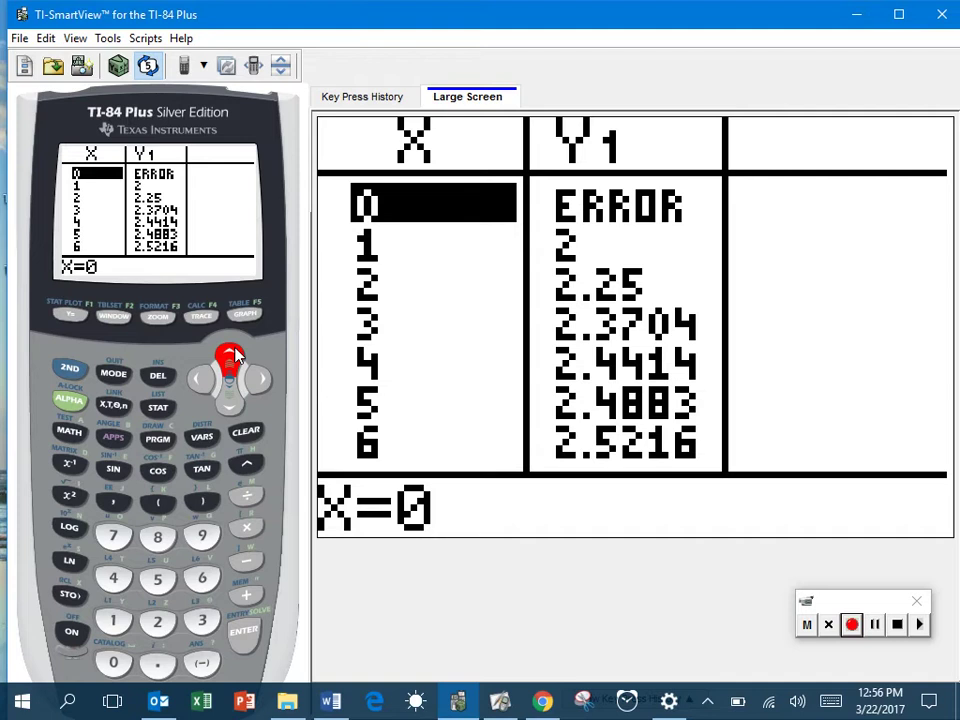
- Step the Y1 table down from X=1 to X=59, where Y1 reaches 2.6956
{"action": "left_click", "coordinate": [229, 401]}
{"action": "left_click", "coordinate": [229, 401]}
{"action": "left_click", "coordinate": [229, 401]}
{"action": "left_click", "coordinate": [229, 401]}
{"action": "left_click", "coordinate": [229, 401]}
{"action": "left_click", "coordinate": [229, 401]}
{"action": "left_click", "coordinate": [229, 401]}
{"action": "left_click", "coordinate": [229, 401]}
{"action": "left_click", "coordinate": [229, 401]}
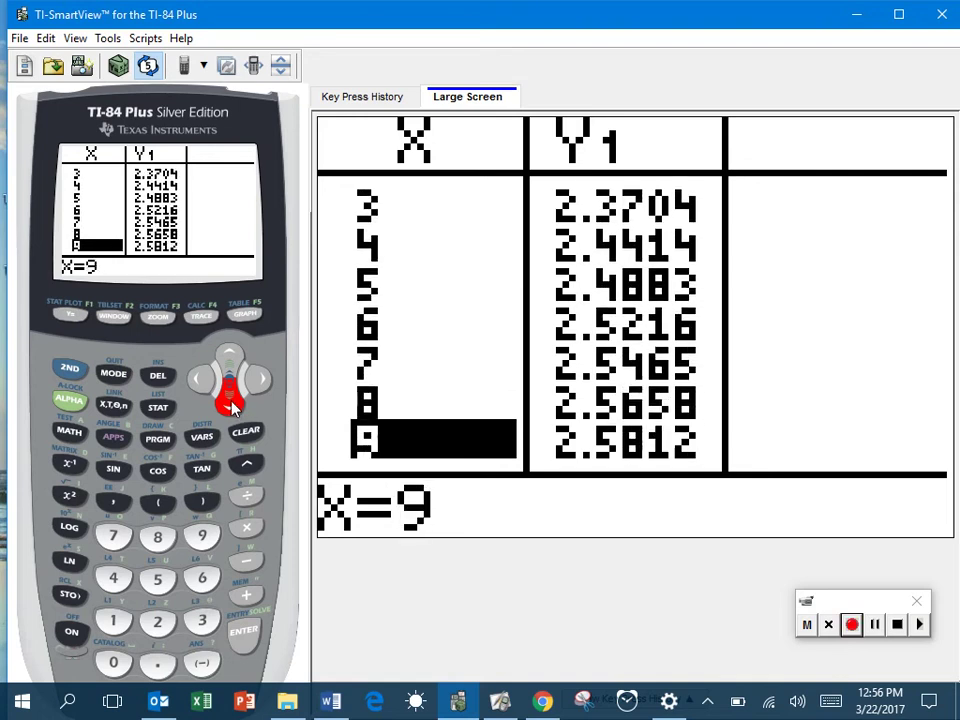
{"action": "left_click", "coordinate": [229, 401]}
{"action": "left_click", "coordinate": [229, 401]}
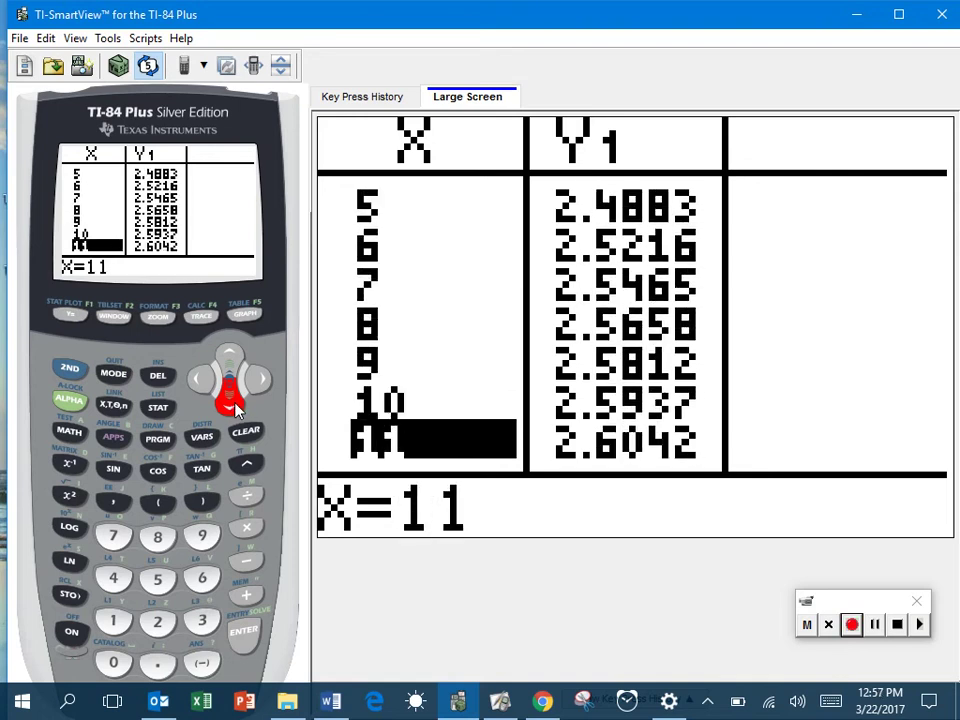
{"action": "left_click", "coordinate": [229, 401]}
{"action": "left_click", "coordinate": [229, 401]}
{"action": "left_click", "coordinate": [229, 401]}
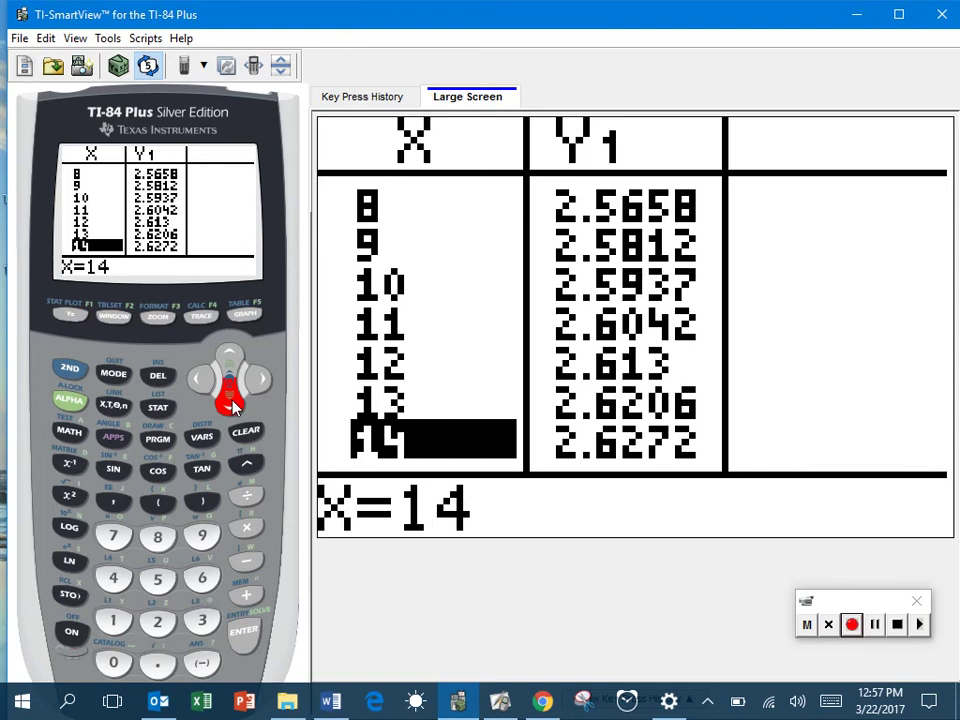
{"action": "left_click", "coordinate": [229, 401]}
{"action": "left_click", "coordinate": [229, 401]}
{"action": "left_click", "coordinate": [229, 401]}
{"action": "left_click", "coordinate": [229, 401]}
{"action": "left_click", "coordinate": [229, 401]}
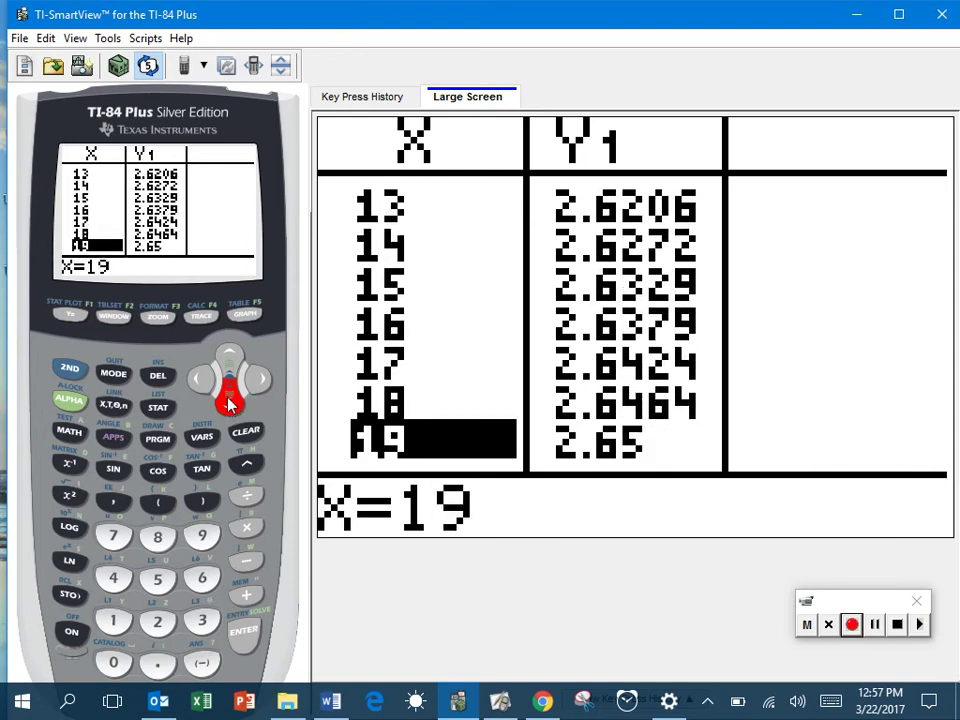
{"action": "left_click", "coordinate": [229, 401]}
{"action": "left_click", "coordinate": [229, 401]}
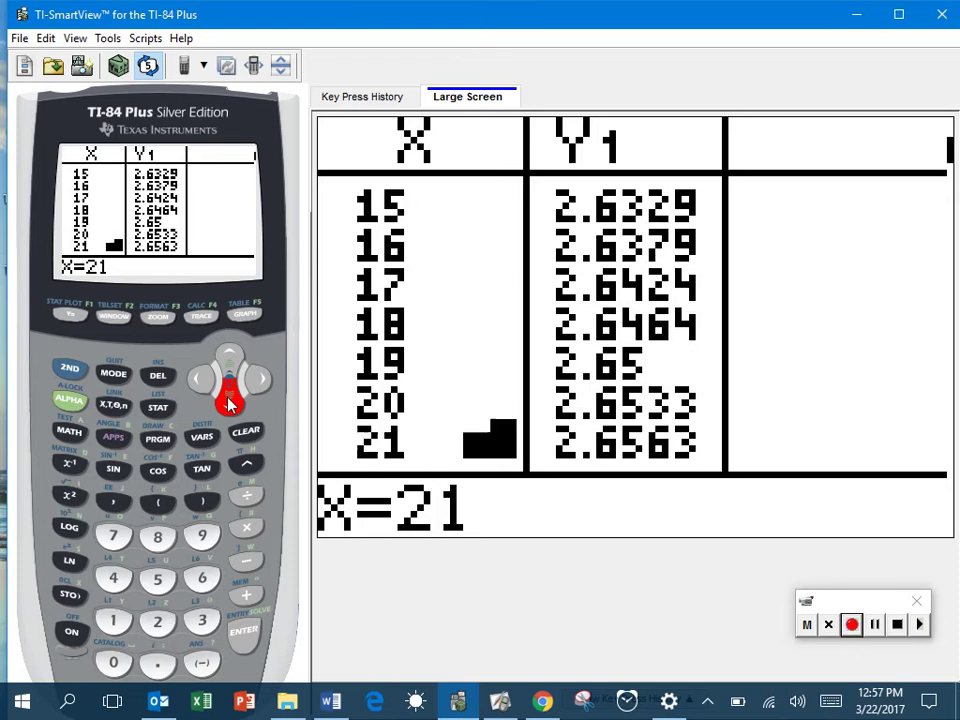
{"action": "left_click", "coordinate": [229, 401]}
{"action": "left_click", "coordinate": [229, 401]}
{"action": "left_click", "coordinate": [229, 401]}
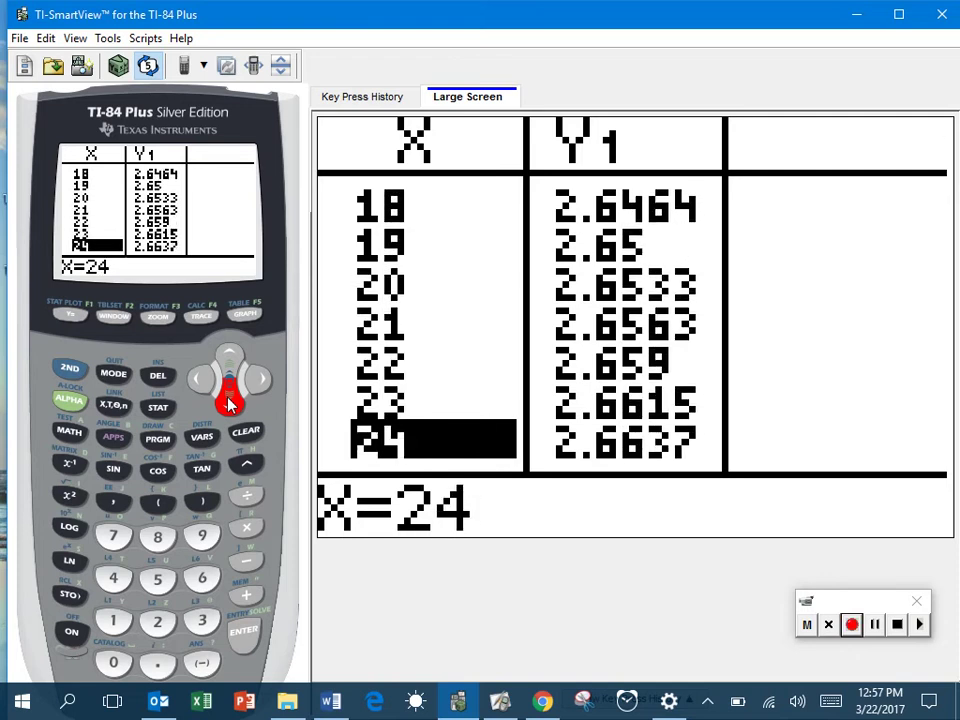
{"action": "left_click", "coordinate": [229, 401]}
{"action": "left_click", "coordinate": [229, 401]}
{"action": "left_click", "coordinate": [229, 401]}
{"action": "left_click", "coordinate": [229, 401]}
{"action": "left_click", "coordinate": [229, 401]}
{"action": "left_click", "coordinate": [229, 401]}
{"action": "left_click", "coordinate": [229, 401]}
{"action": "left_click", "coordinate": [229, 401]}
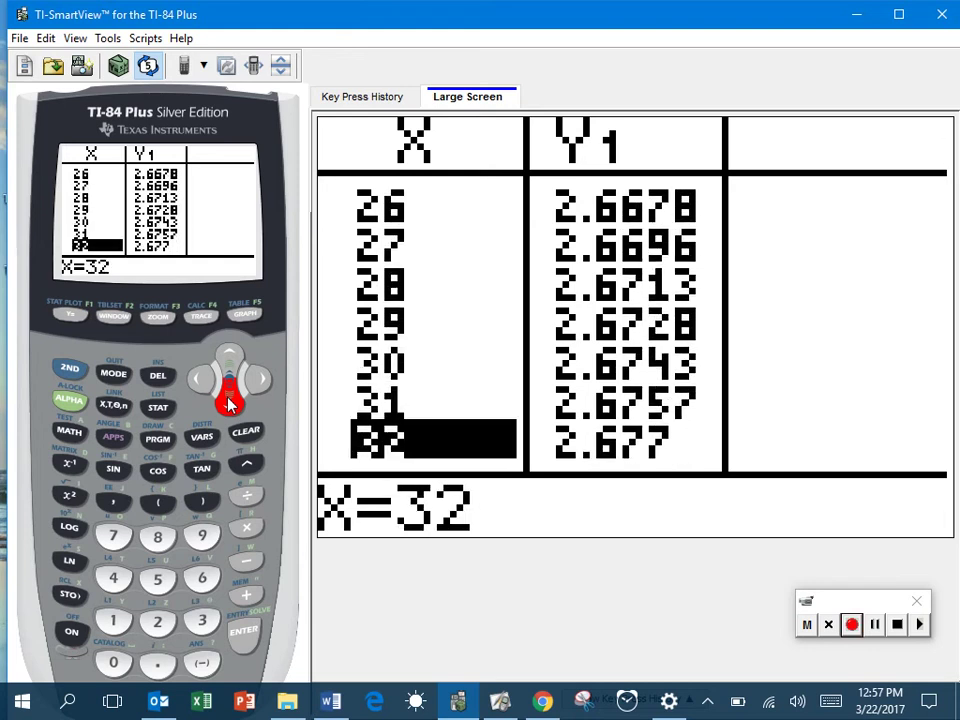
{"action": "left_click", "coordinate": [229, 401]}
{"action": "left_click", "coordinate": [229, 401]}
{"action": "left_click", "coordinate": [229, 401]}
{"action": "left_click", "coordinate": [229, 401]}
{"action": "left_click", "coordinate": [229, 401]}
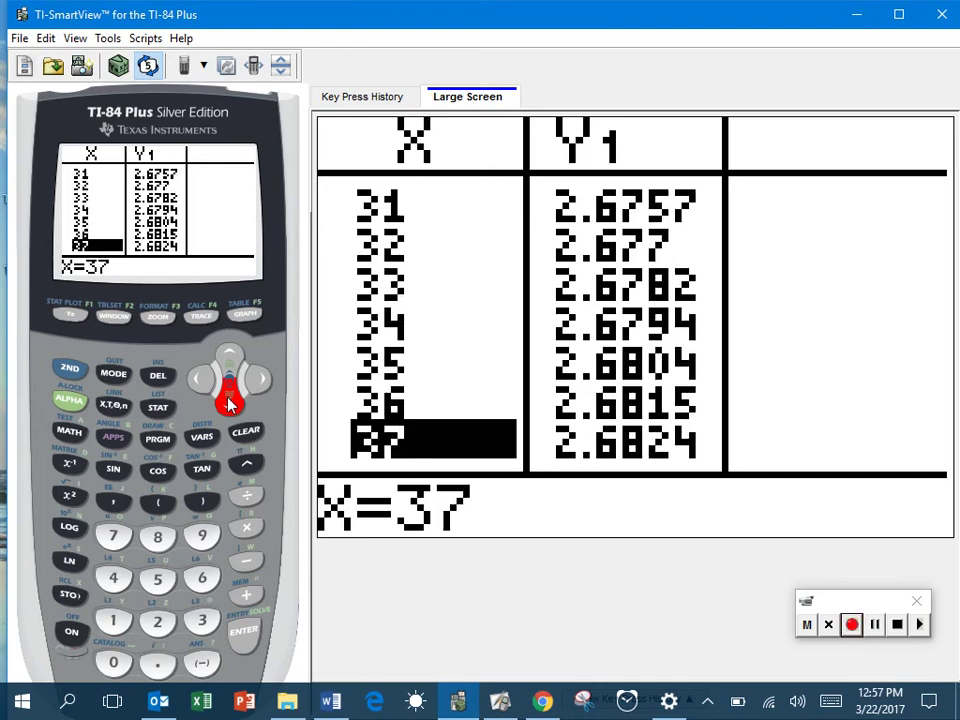
{"action": "left_click", "coordinate": [229, 401]}
{"action": "left_click", "coordinate": [229, 401]}
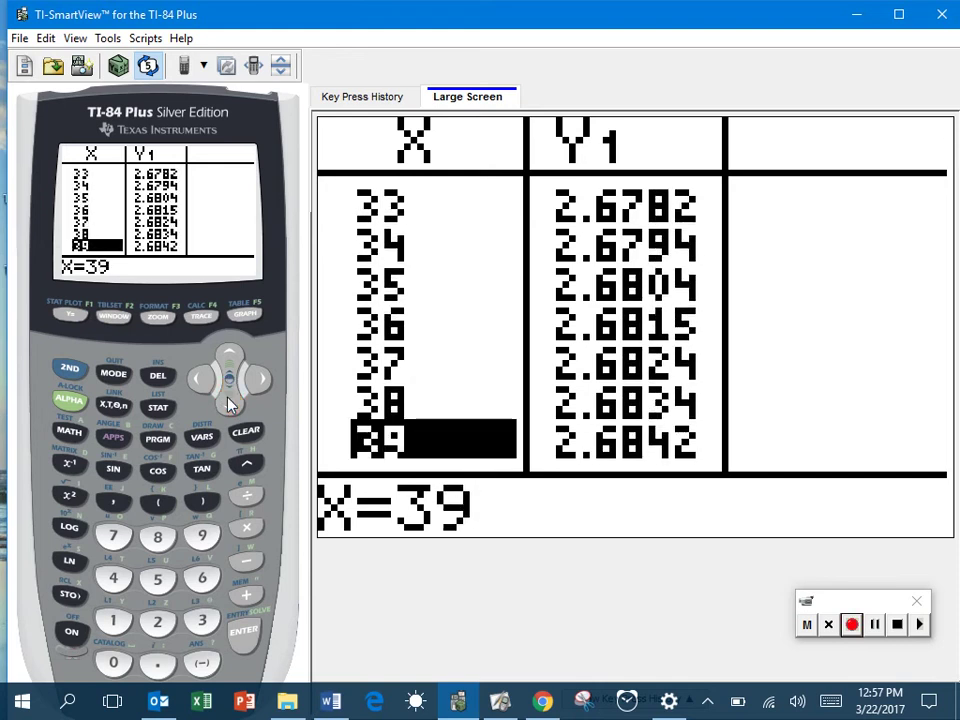
{"action": "left_click", "coordinate": [229, 401]}
{"action": "left_click", "coordinate": [229, 401]}
{"action": "left_click", "coordinate": [229, 401]}
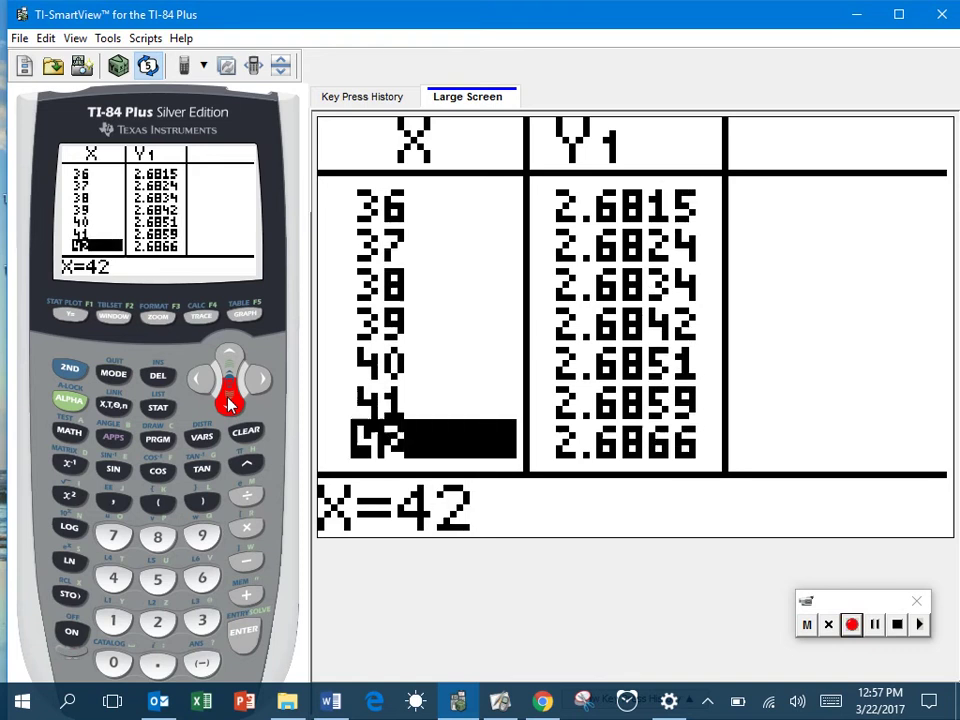
{"action": "left_click", "coordinate": [229, 401]}
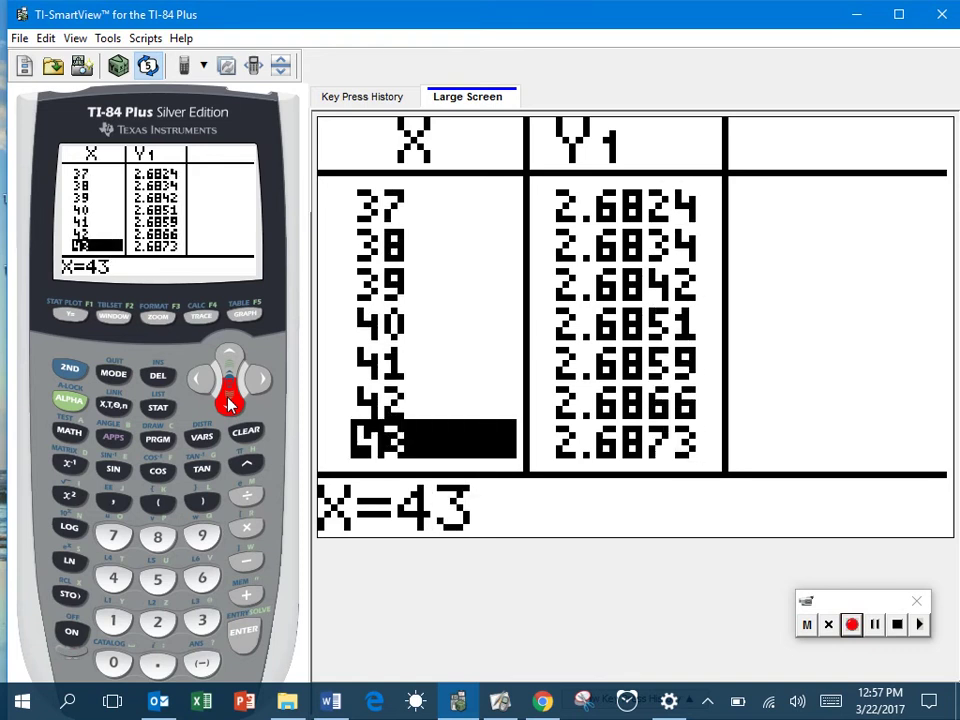
{"action": "left_click", "coordinate": [229, 401]}
{"action": "left_click", "coordinate": [230, 404]}
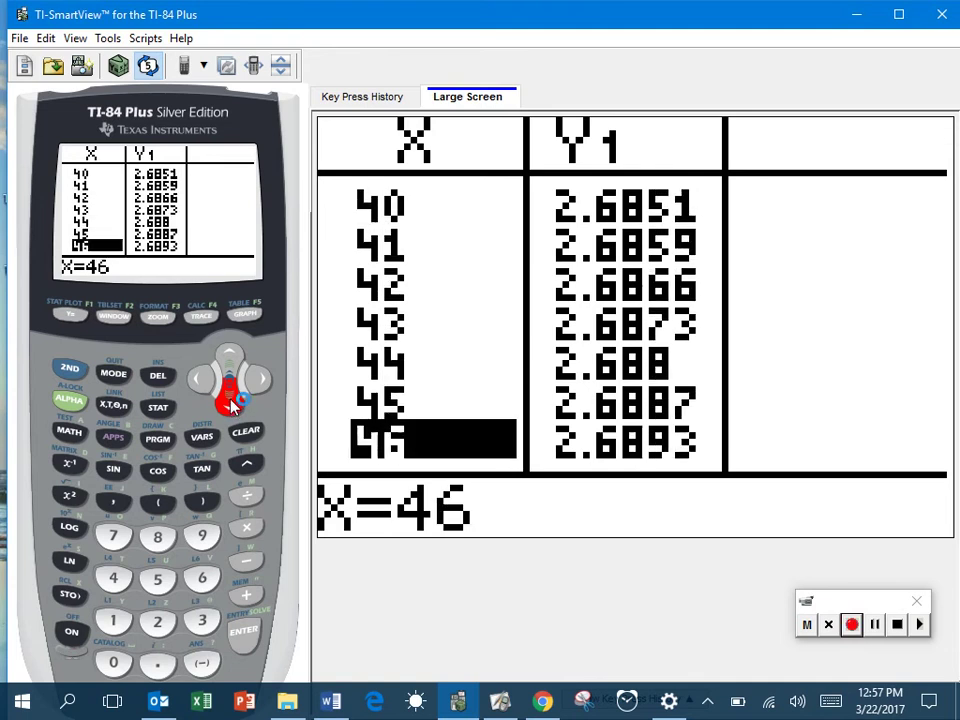
{"action": "left_click", "coordinate": [230, 400]}
{"action": "left_click", "coordinate": [230, 400]}
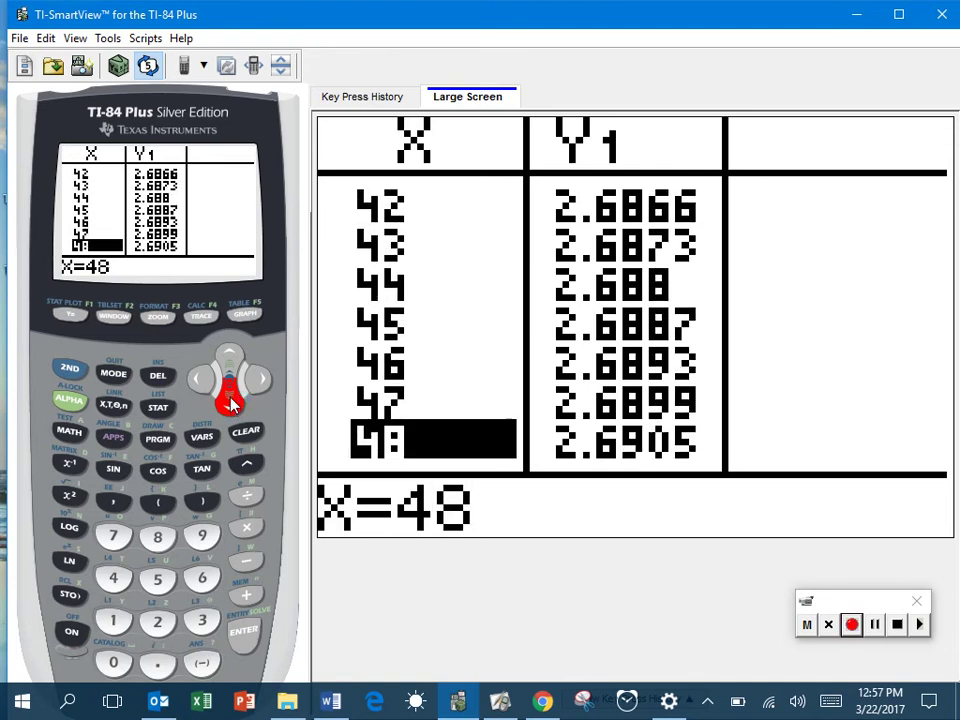
{"action": "left_click", "coordinate": [230, 400]}
{"action": "left_click", "coordinate": [230, 400]}
{"action": "left_click", "coordinate": [230, 400]}
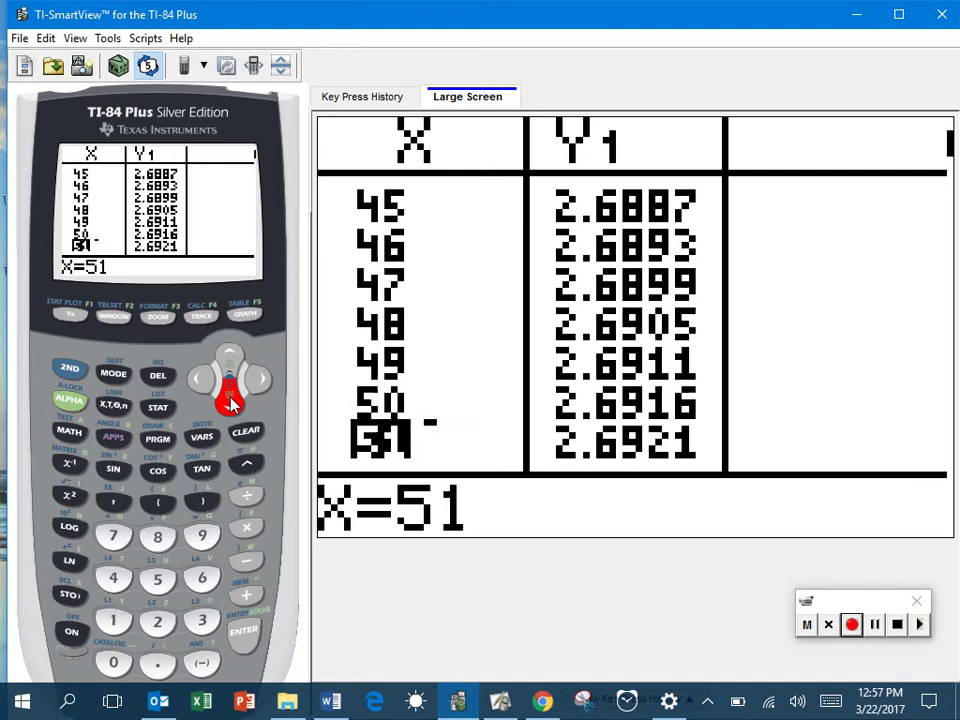
{"action": "left_click", "coordinate": [230, 400]}
{"action": "left_click", "coordinate": [230, 400]}
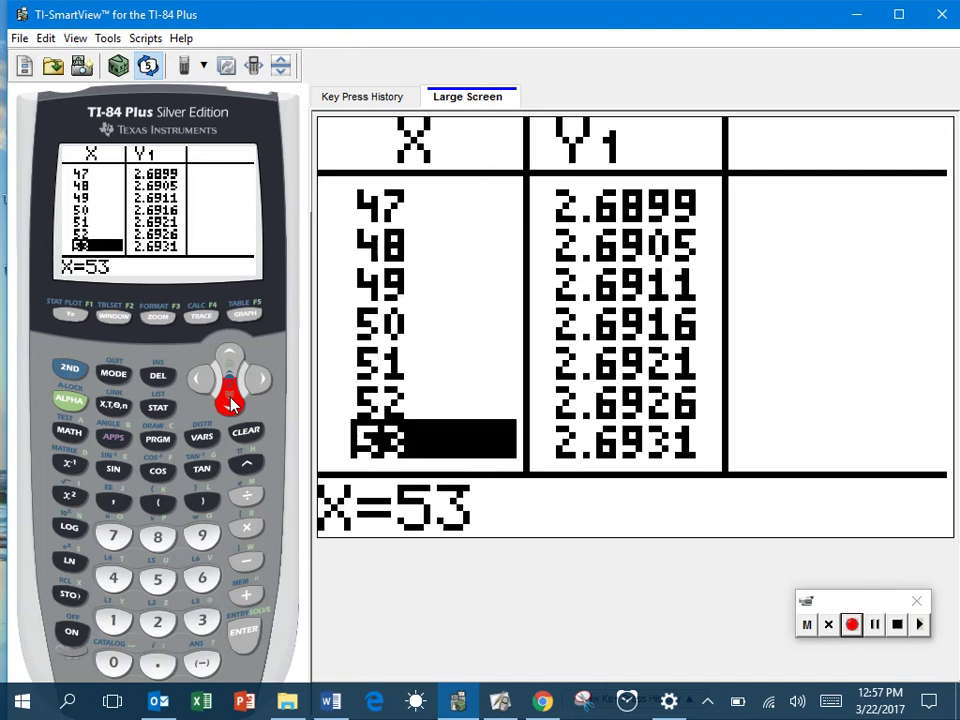
{"action": "left_click", "coordinate": [230, 400]}
{"action": "left_click", "coordinate": [230, 400]}
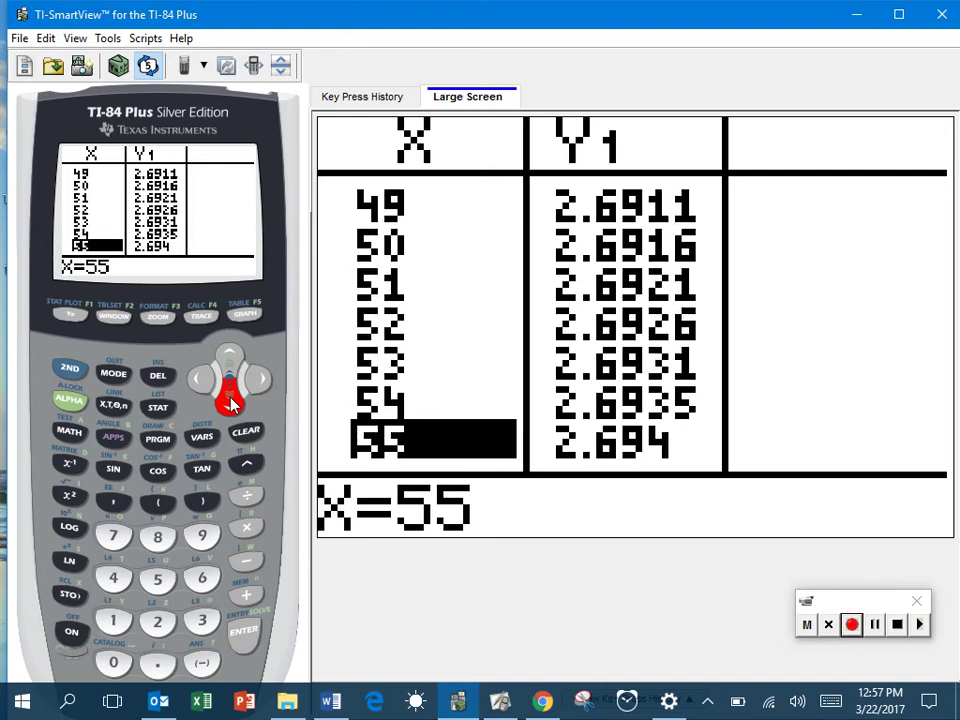
{"action": "left_click", "coordinate": [230, 400]}
{"action": "left_click", "coordinate": [230, 400]}
{"action": "left_click", "coordinate": [230, 400]}
{"action": "left_click", "coordinate": [230, 400]}
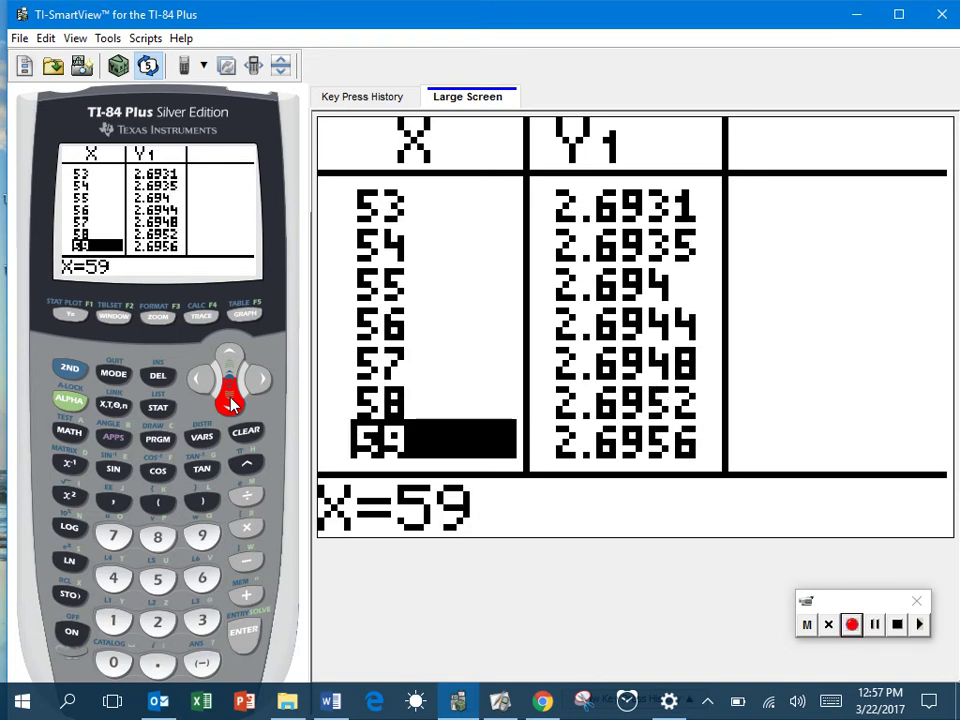
- Step the TI-SmartView table from X=60 to X=108 (Y1 = 2.7058), then return to the flipchart
{"action": "left_click", "coordinate": [230, 400]}
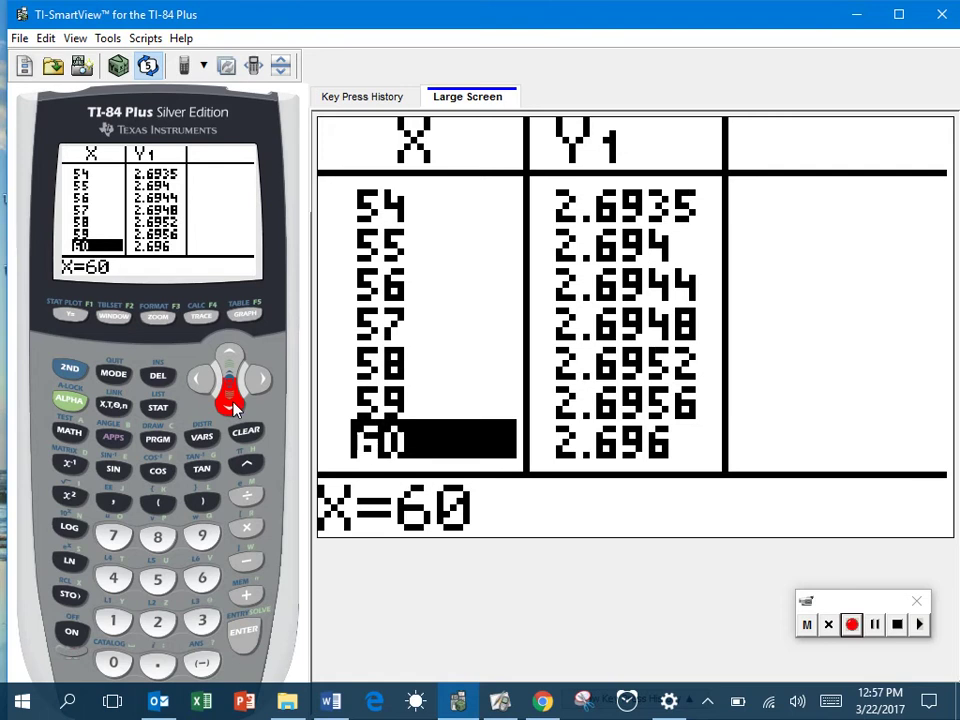
{"action": "left_click", "coordinate": [230, 400]}
{"action": "left_click", "coordinate": [230, 400]}
{"action": "left_click", "coordinate": [230, 400]}
{"action": "left_click", "coordinate": [230, 400]}
{"action": "left_click", "coordinate": [229, 400]}
{"action": "left_click", "coordinate": [229, 400]}
{"action": "left_click", "coordinate": [229, 400]}
{"action": "left_click", "coordinate": [229, 400]}
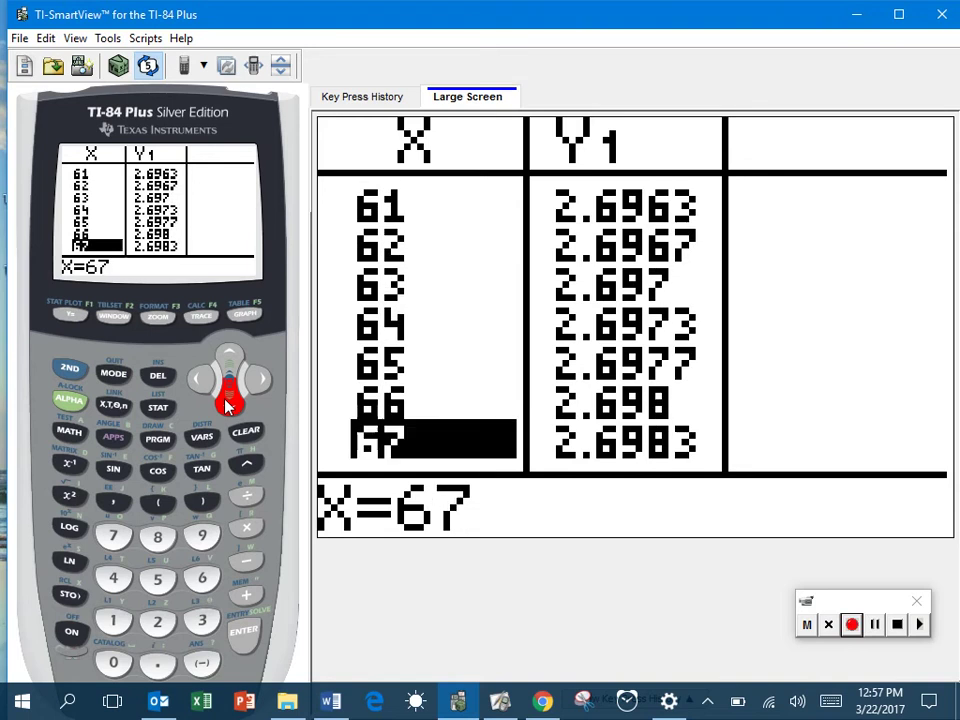
{"action": "left_click", "coordinate": [229, 400]}
{"action": "left_click", "coordinate": [229, 400]}
{"action": "left_click", "coordinate": [229, 400]}
{"action": "left_click", "coordinate": [229, 400]}
{"action": "left_click", "coordinate": [229, 400]}
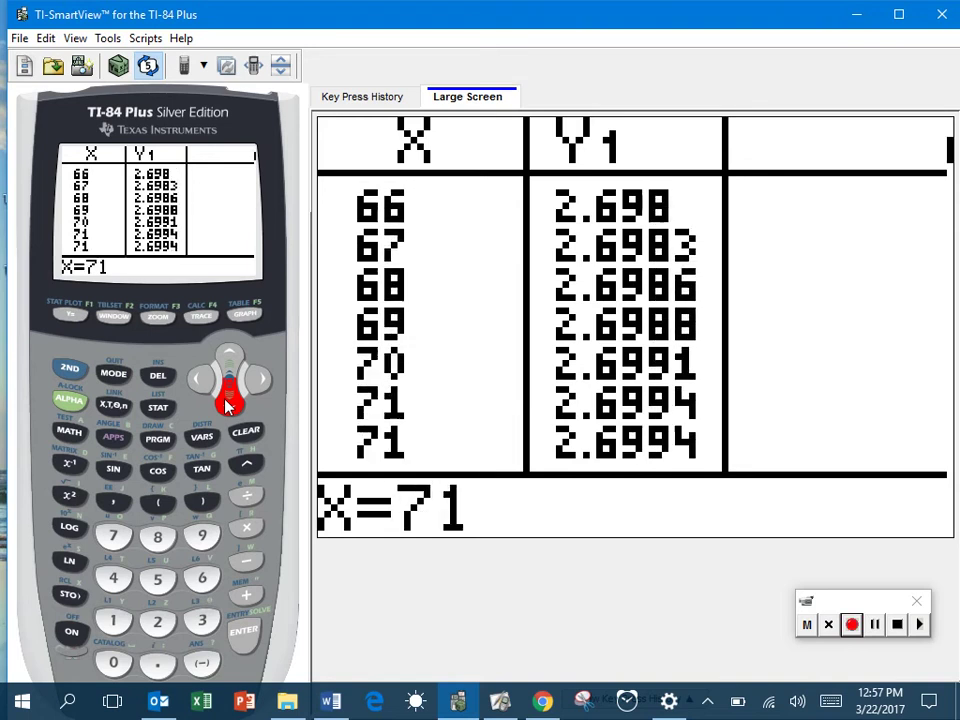
{"action": "left_click", "coordinate": [229, 400]}
{"action": "left_click", "coordinate": [229, 400]}
{"action": "left_click", "coordinate": [226, 402]}
{"action": "left_click", "coordinate": [226, 402]}
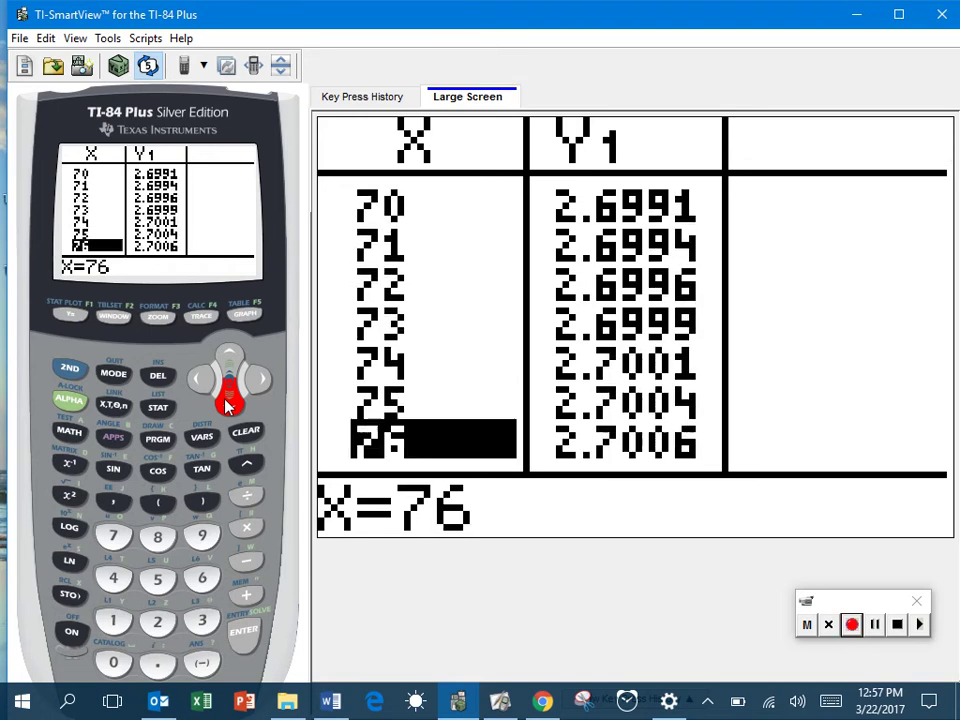
{"action": "left_click", "coordinate": [226, 402]}
{"action": "left_click", "coordinate": [226, 402]}
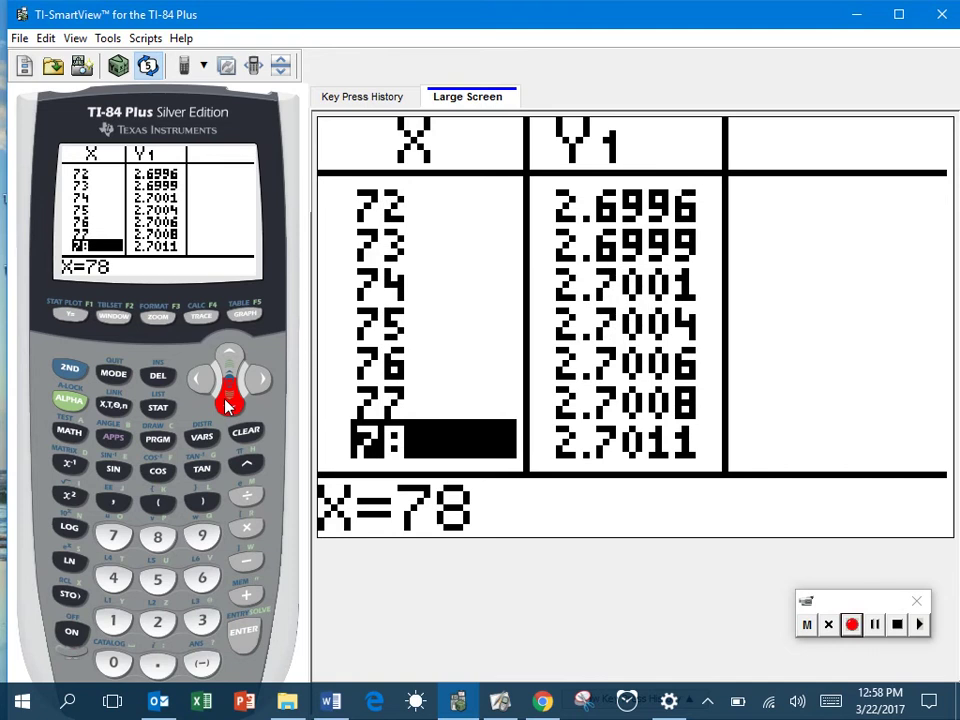
{"action": "left_click", "coordinate": [226, 402]}
{"action": "left_click", "coordinate": [226, 402]}
{"action": "left_click", "coordinate": [226, 402]}
{"action": "left_click", "coordinate": [226, 402]}
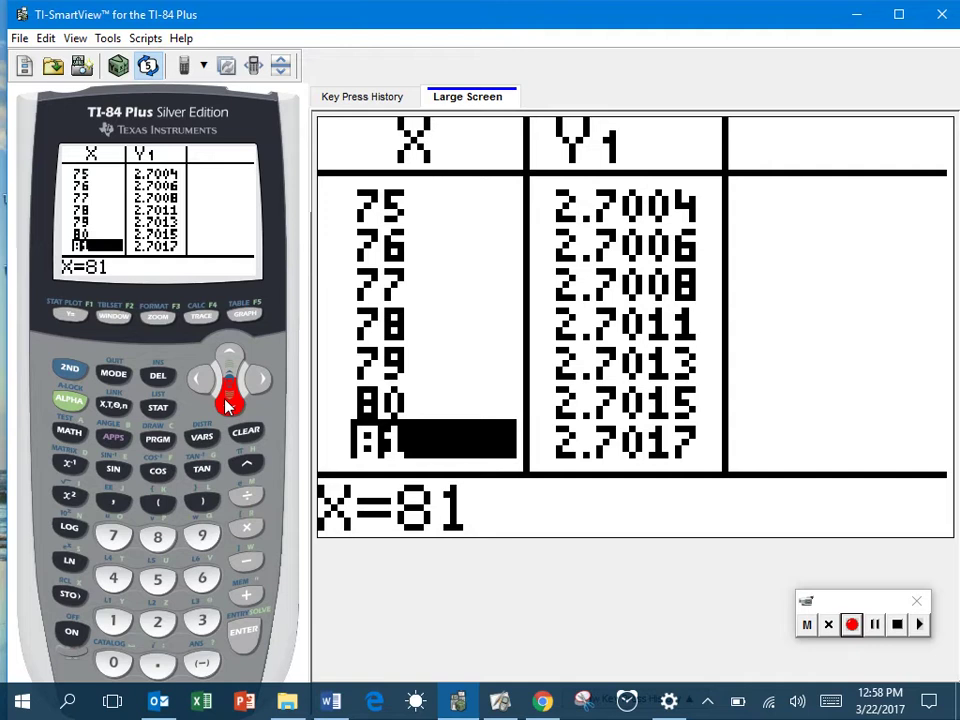
{"action": "left_click", "coordinate": [229, 402]}
{"action": "left_click", "coordinate": [229, 402]}
{"action": "left_click", "coordinate": [229, 402]}
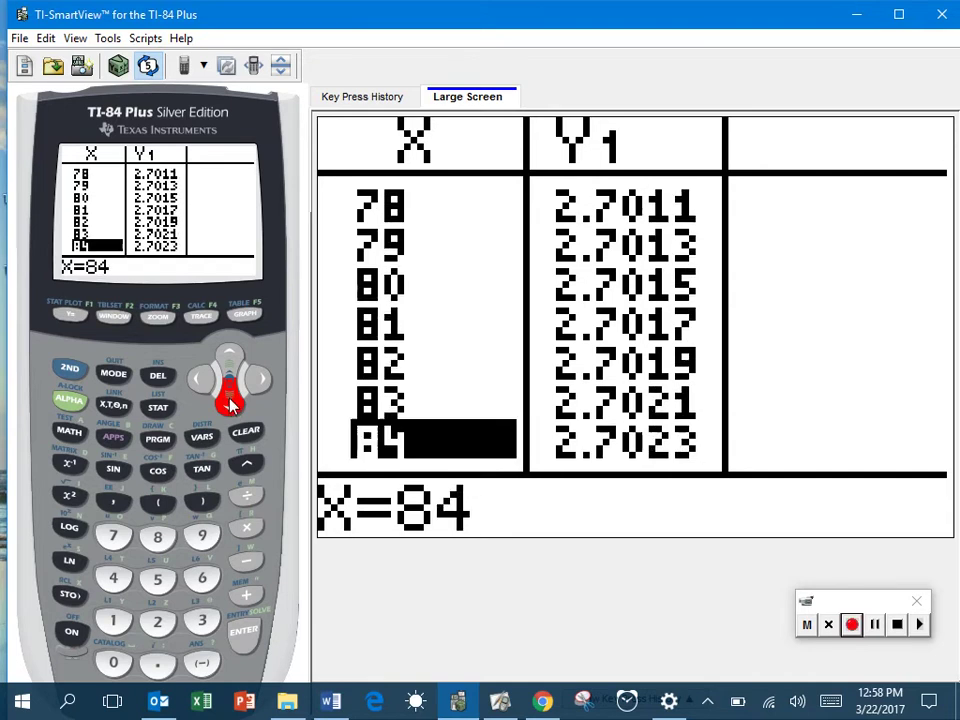
{"action": "left_click", "coordinate": [229, 402]}
{"action": "left_click", "coordinate": [229, 402]}
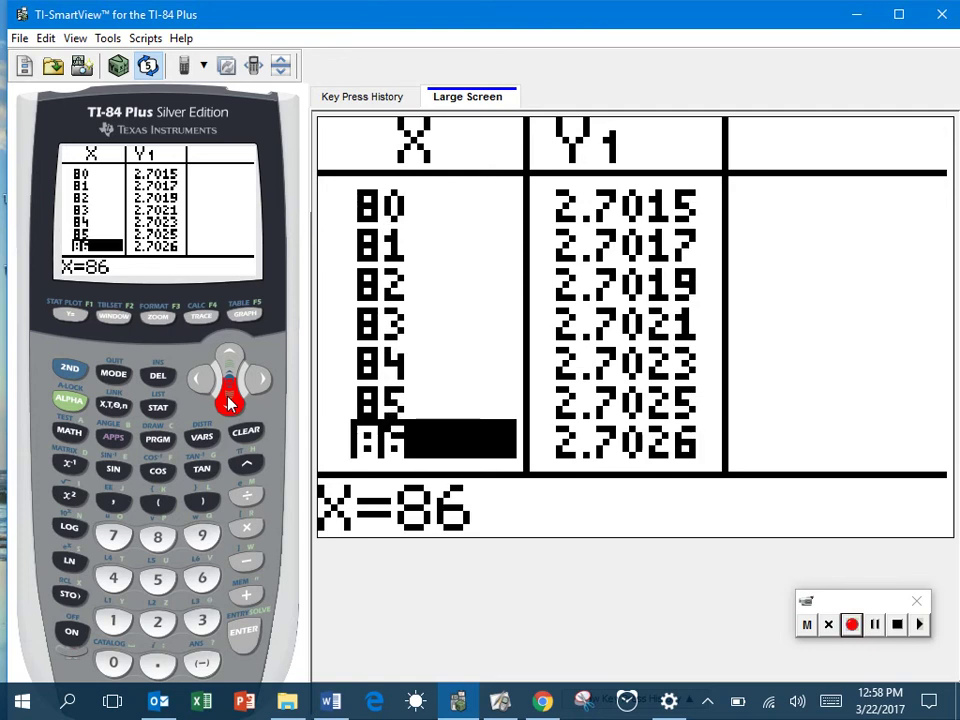
{"action": "left_click", "coordinate": [229, 402]}
{"action": "left_click", "coordinate": [229, 402]}
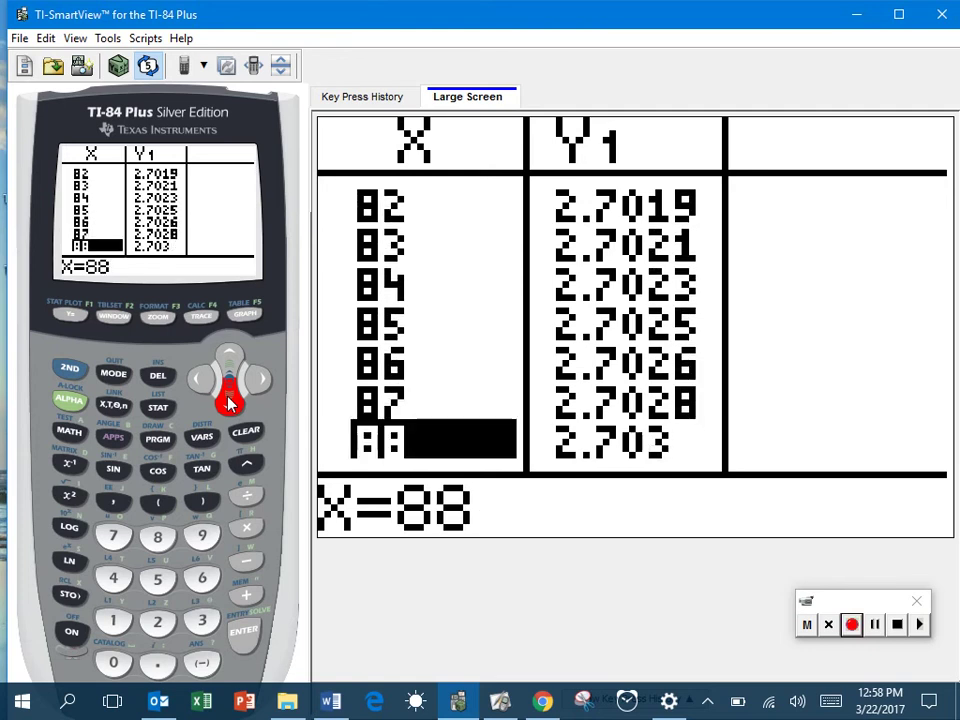
{"action": "left_click", "coordinate": [229, 402]}
{"action": "left_click", "coordinate": [229, 402]}
{"action": "left_click", "coordinate": [229, 402]}
{"action": "left_click", "coordinate": [229, 402]}
{"action": "left_click", "coordinate": [229, 402]}
{"action": "left_click", "coordinate": [229, 402]}
{"action": "left_click", "coordinate": [229, 402]}
{"action": "left_click", "coordinate": [233, 408]}
{"action": "left_click", "coordinate": [233, 408]}
{"action": "left_click", "coordinate": [233, 408]}
{"action": "left_click", "coordinate": [233, 408]}
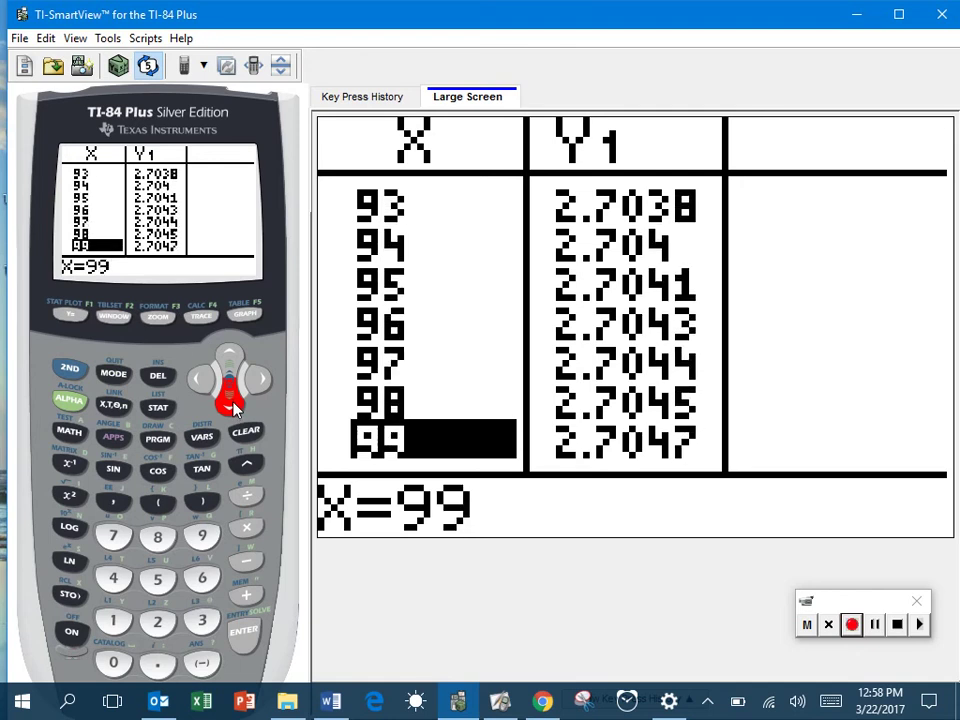
{"action": "left_click", "coordinate": [233, 408]}
{"action": "left_click", "coordinate": [233, 408]}
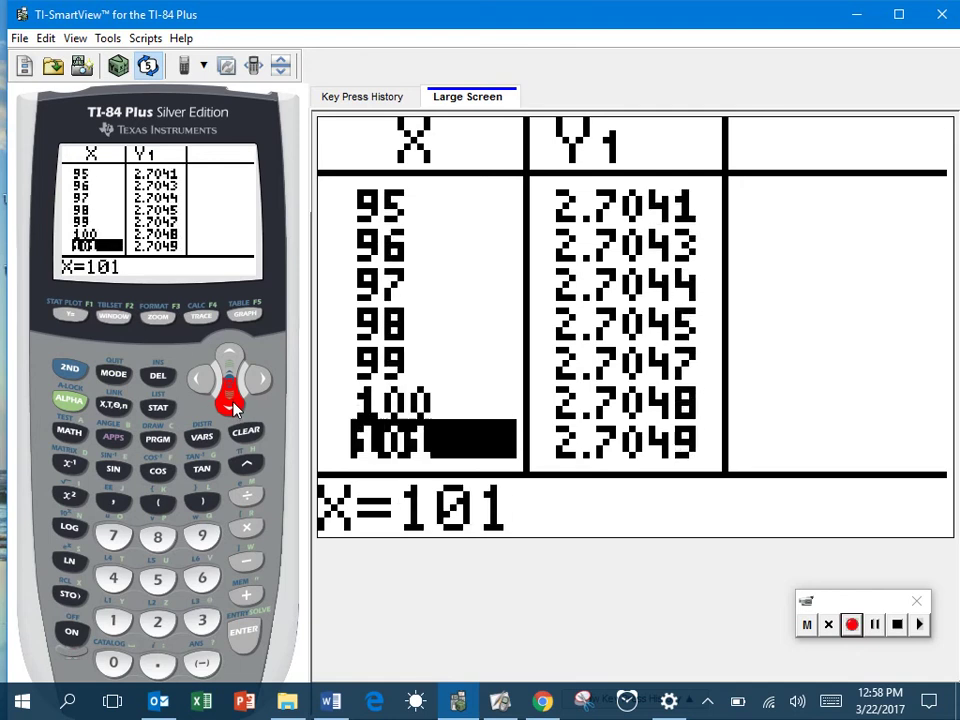
{"action": "left_click", "coordinate": [233, 408]}
{"action": "left_click", "coordinate": [233, 408]}
{"action": "left_click", "coordinate": [233, 408]}
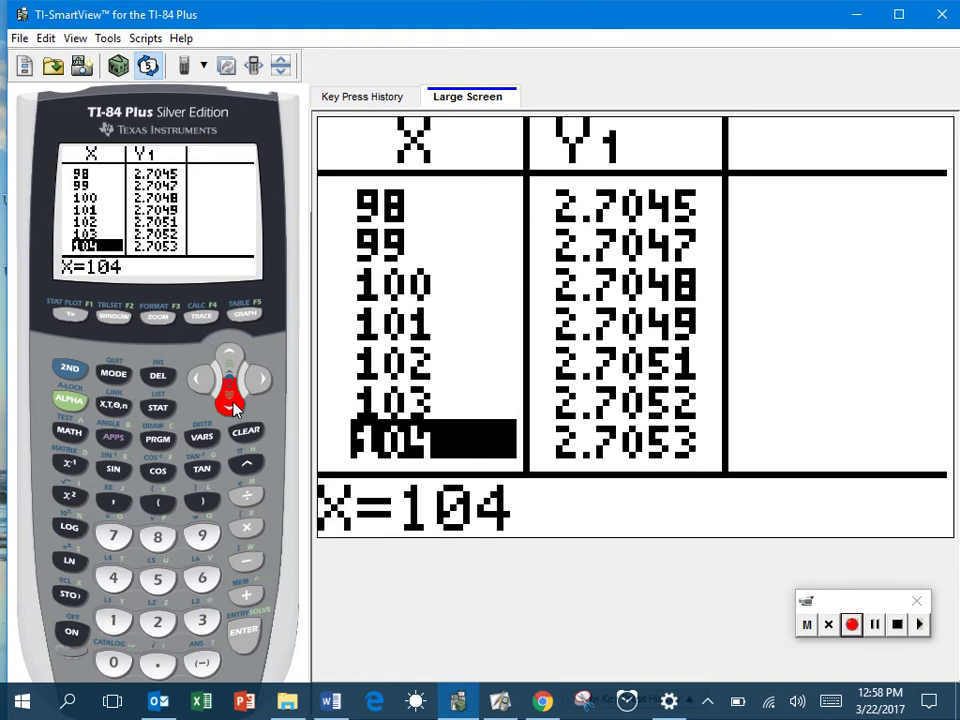
{"action": "left_click", "coordinate": [233, 408]}
{"action": "left_click", "coordinate": [233, 408]}
{"action": "left_click", "coordinate": [233, 408]}
{"action": "left_click", "coordinate": [233, 408]}
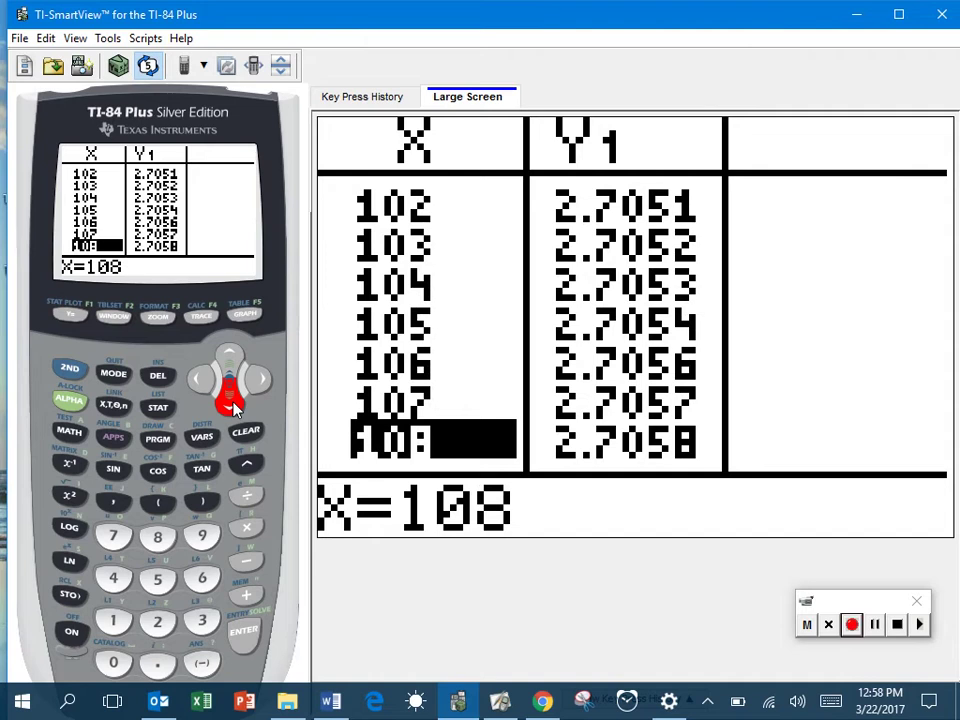
{"action": "left_click", "coordinate": [500, 701]}
- Handwrite 2.718 = in blue beside the circled (1+1/n)^n expression
{"action": "mouse_move", "coordinate": [506, 430]}
{"action": "left_mouse_down"}
{"action": "mouse_move", "coordinate": [509, 461]}
{"action": "mouse_move", "coordinate": [540, 467]}
{"action": "left_mouse_up"}
{"action": "left_click", "coordinate": [551, 463]}
{"action": "left_click_drag", "start_coordinate": [575, 428], "coordinate": [592, 475]}
{"action": "left_click_drag", "start_coordinate": [621, 425], "coordinate": [619, 475]}
{"action": "mouse_move", "coordinate": [652, 428]}
{"action": "left_mouse_down"}
{"action": "mouse_move", "coordinate": [642, 468]}
{"action": "mouse_move", "coordinate": [655, 424]}
{"action": "left_mouse_up"}
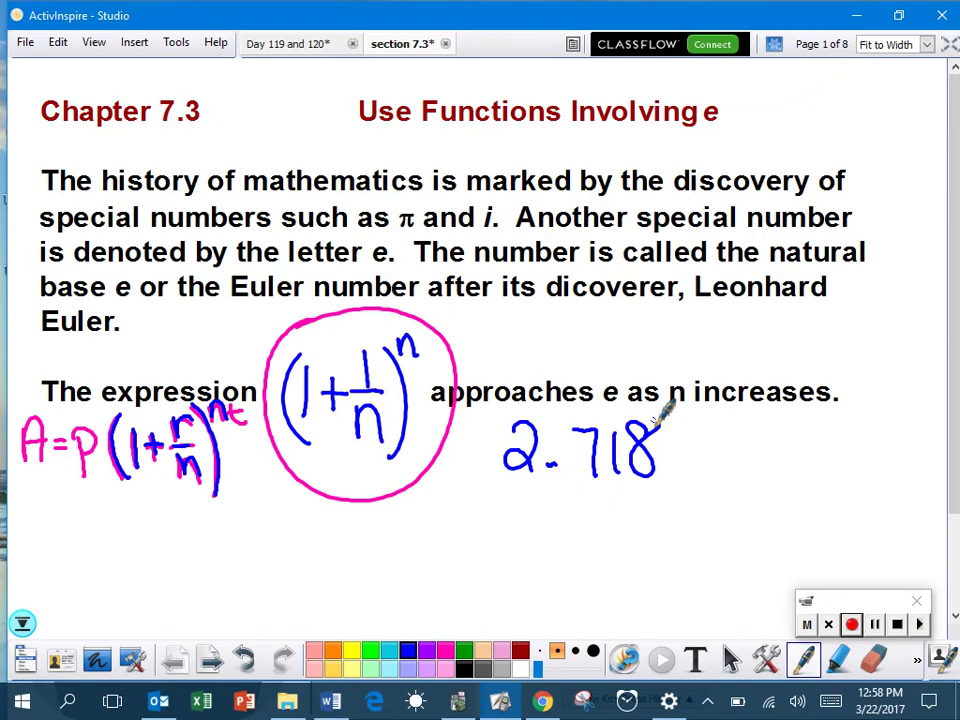
{"action": "mouse_move", "coordinate": [673, 443]}
{"action": "left_mouse_down"}
{"action": "mouse_move", "coordinate": [703, 449]}
{"action": "mouse_move", "coordinate": [677, 461]}
{"action": "mouse_move", "coordinate": [746, 450]}
{"action": "mouse_move", "coordinate": [738, 484]}
{"action": "mouse_move", "coordinate": [770, 470]}
{"action": "left_mouse_up"}
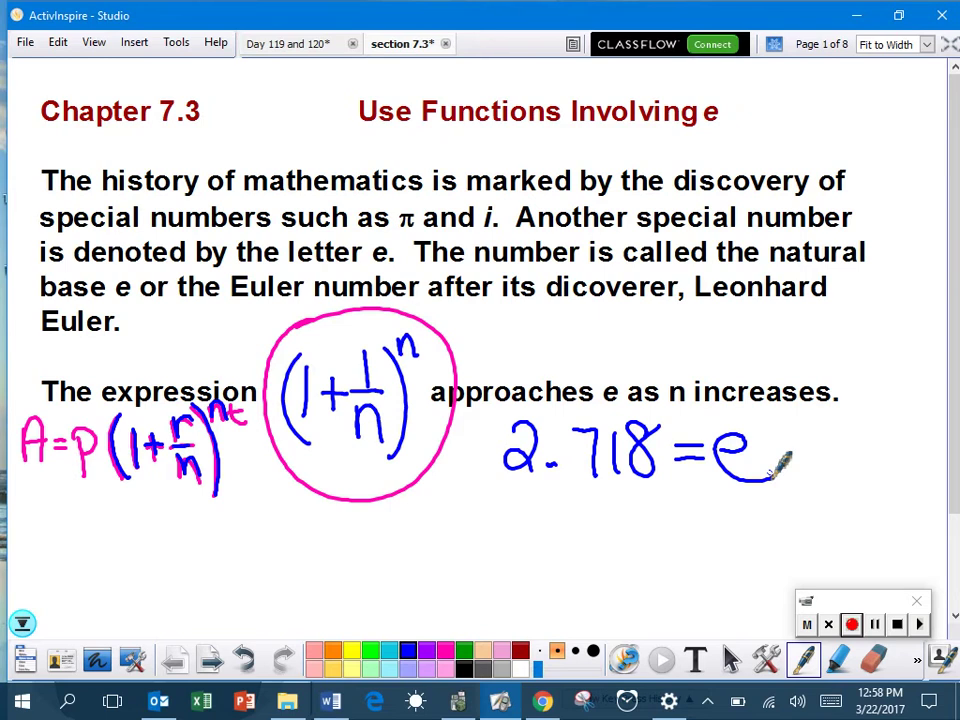
- Bring TI-SmartView forward and quit the table to the home screen
{"action": "left_click", "coordinate": [463, 697]}
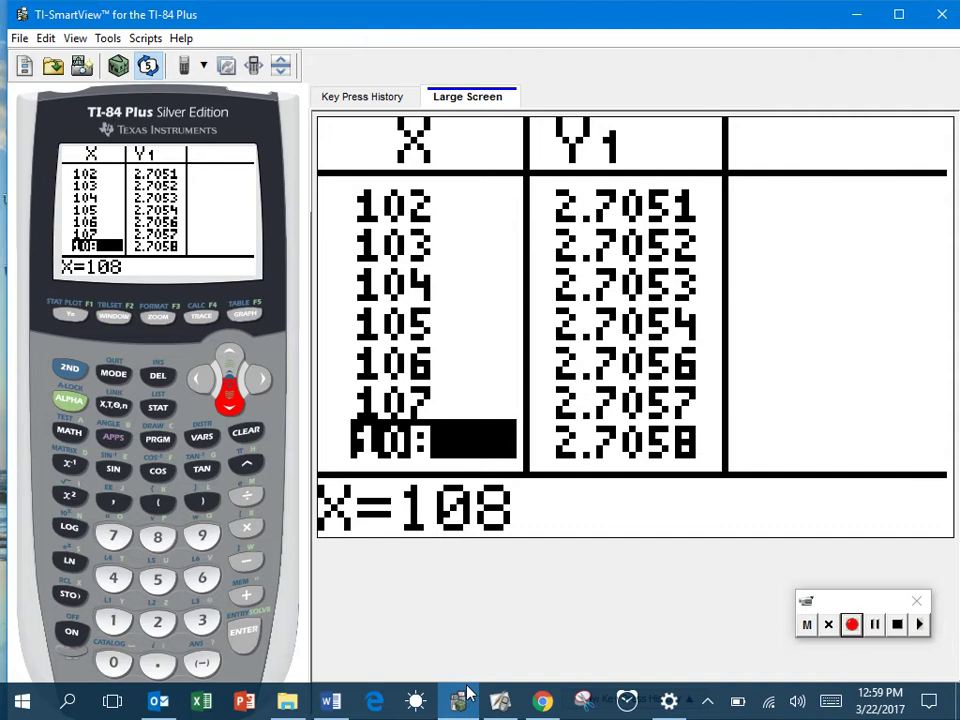
{"action": "left_click", "coordinate": [248, 499]}
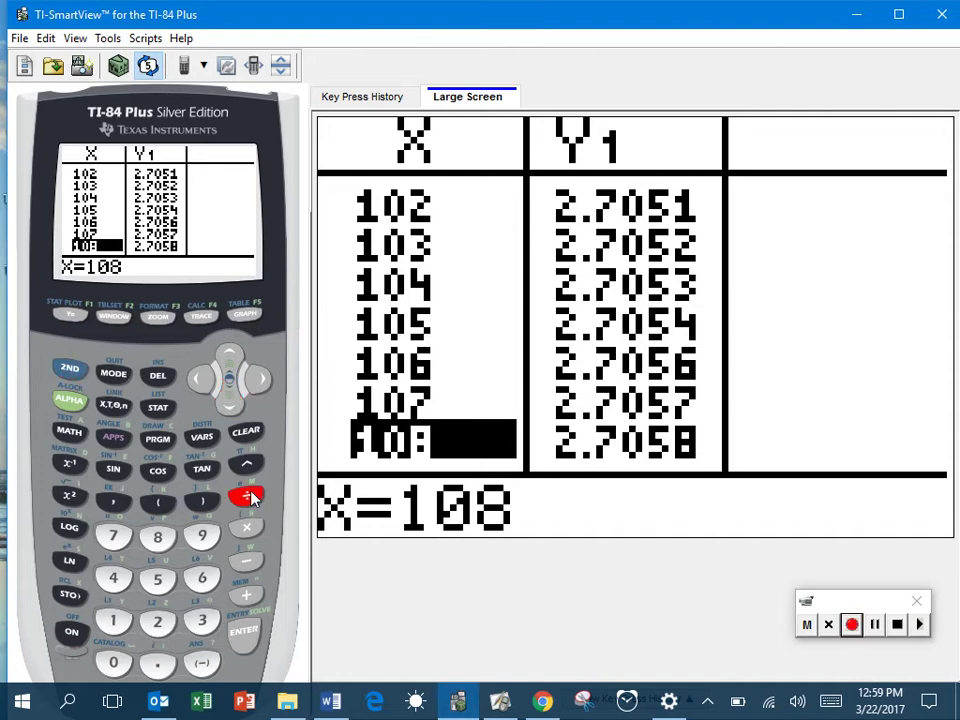
{"action": "left_click", "coordinate": [69, 368]}
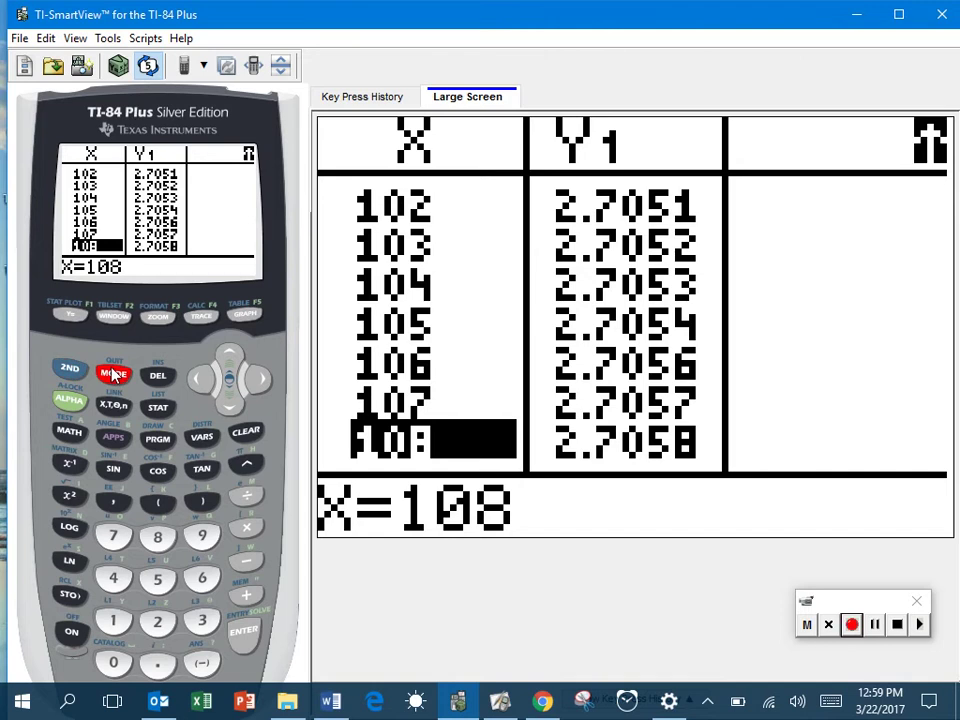
{"action": "left_click", "coordinate": [113, 374]}
- Enter the constant e on the home screen and evaluate it to 2.718281828
{"action": "left_click", "coordinate": [70, 369]}
{"action": "left_click", "coordinate": [249, 464]}
{"action": "left_click", "coordinate": [246, 431]}
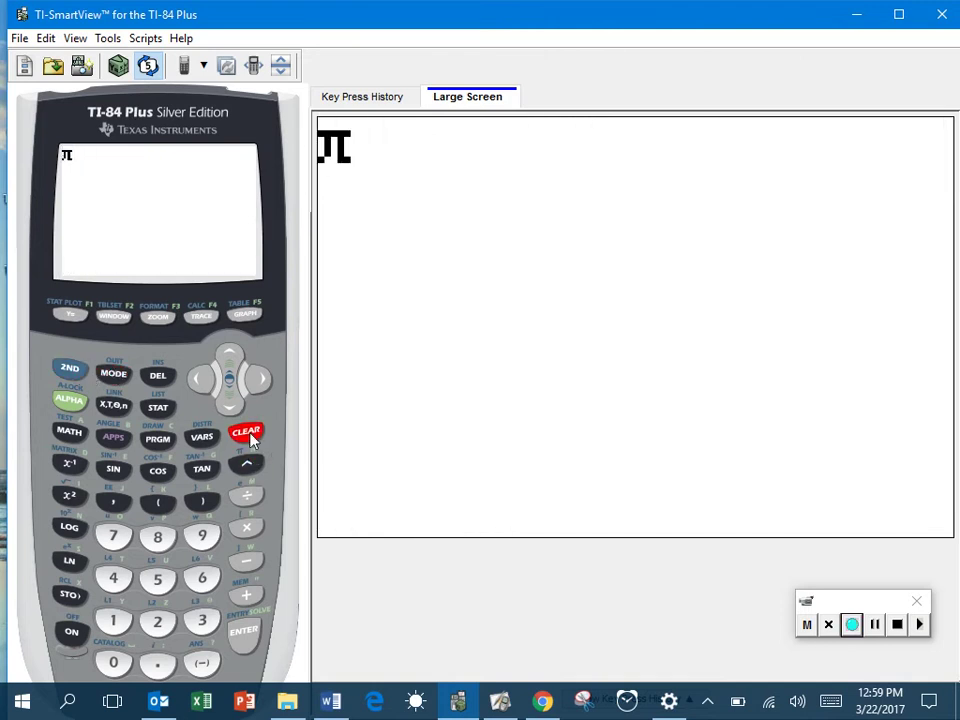
{"action": "left_click", "coordinate": [72, 369]}
{"action": "left_click", "coordinate": [248, 497]}
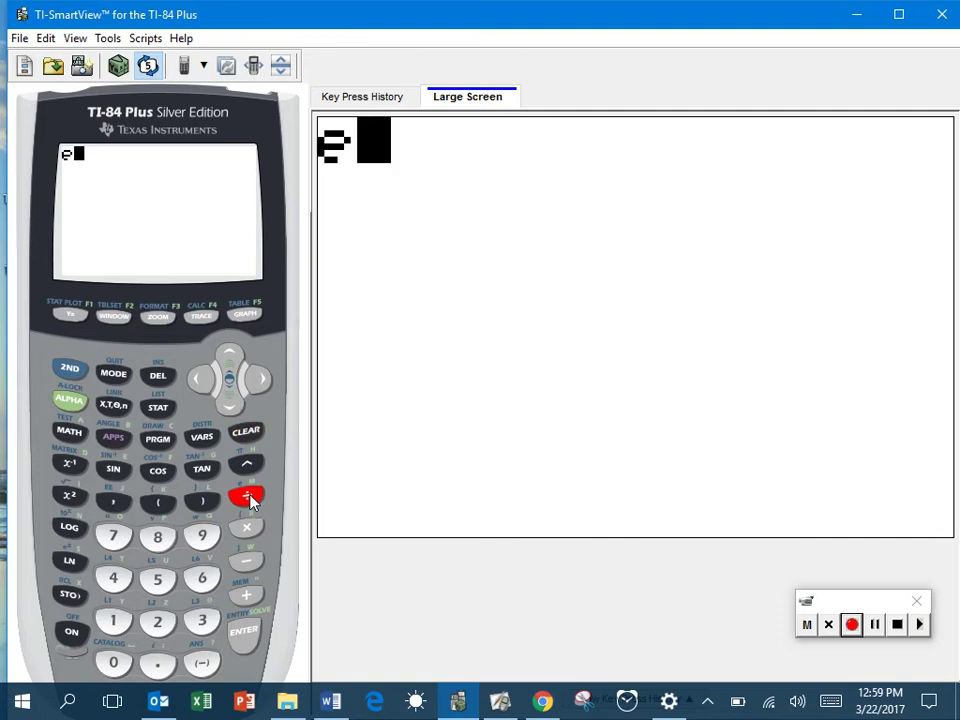
{"action": "left_click", "coordinate": [250, 634]}
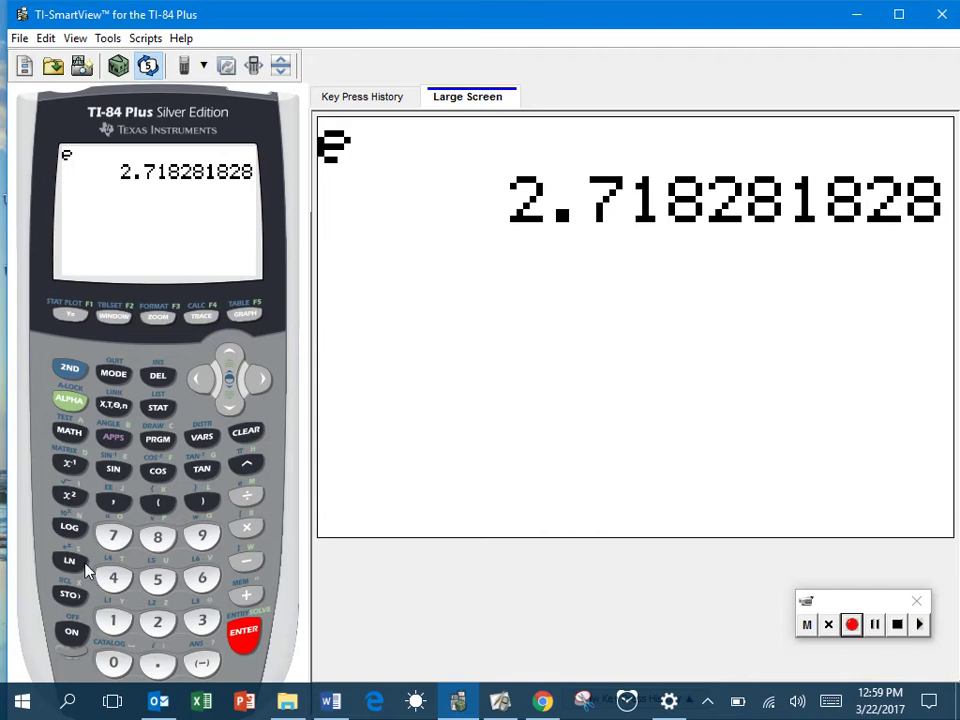
- Evaluate e^1, which also gives 2.718281828
{"action": "left_click", "coordinate": [70, 370]}
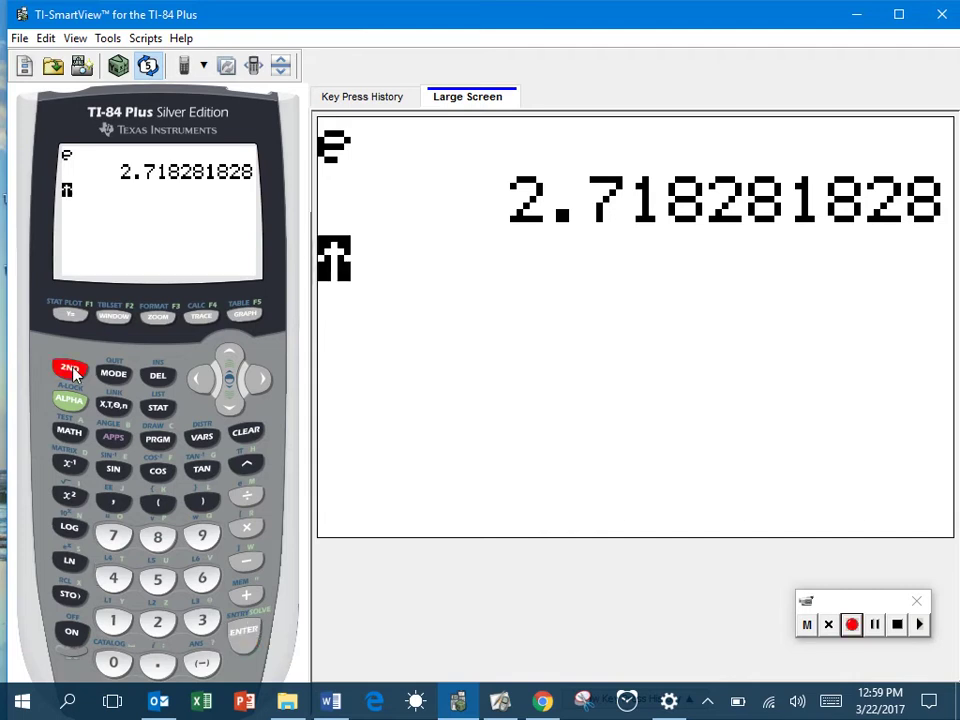
{"action": "left_click", "coordinate": [69, 561]}
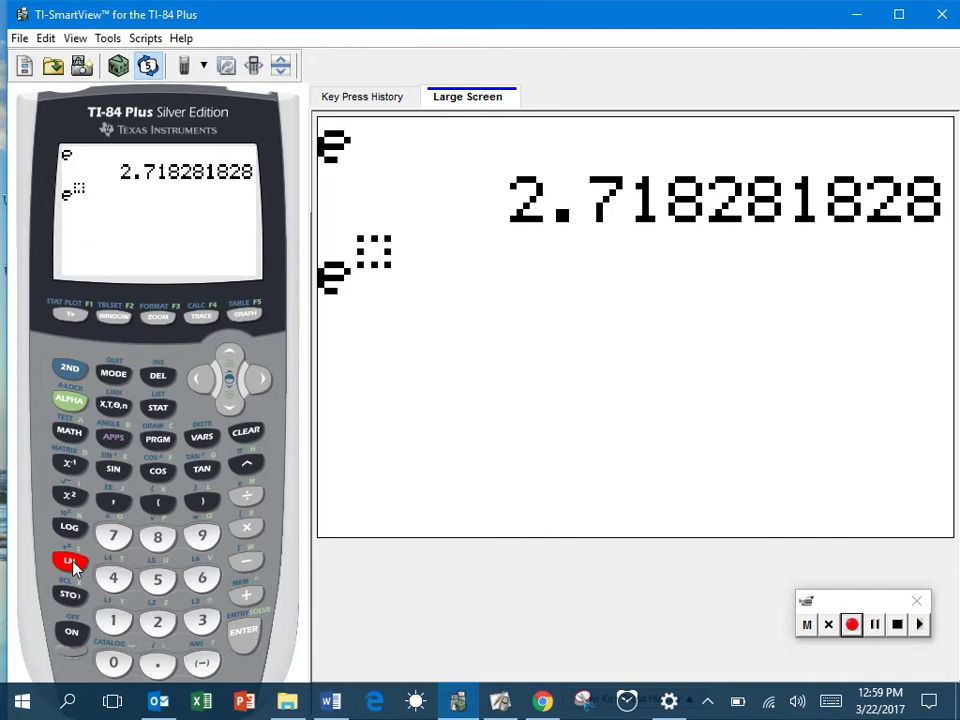
{"action": "left_click", "coordinate": [121, 623]}
{"action": "left_click", "coordinate": [244, 631]}
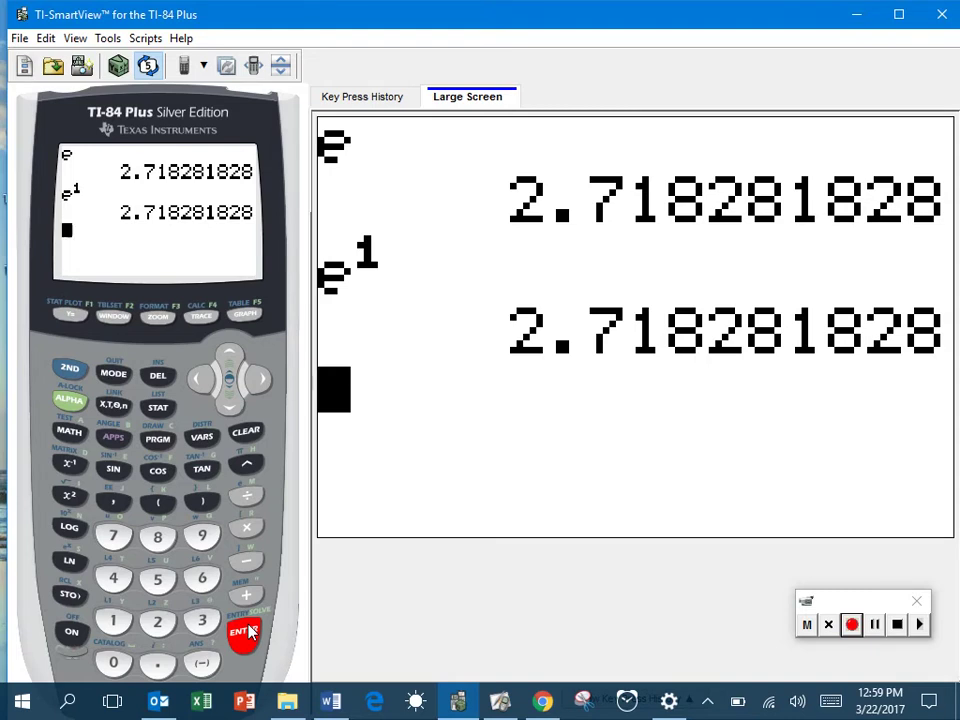
- On the next flipchart page, handwrite e^9 · e^5 below the title
{"action": "left_click", "coordinate": [506, 702]}
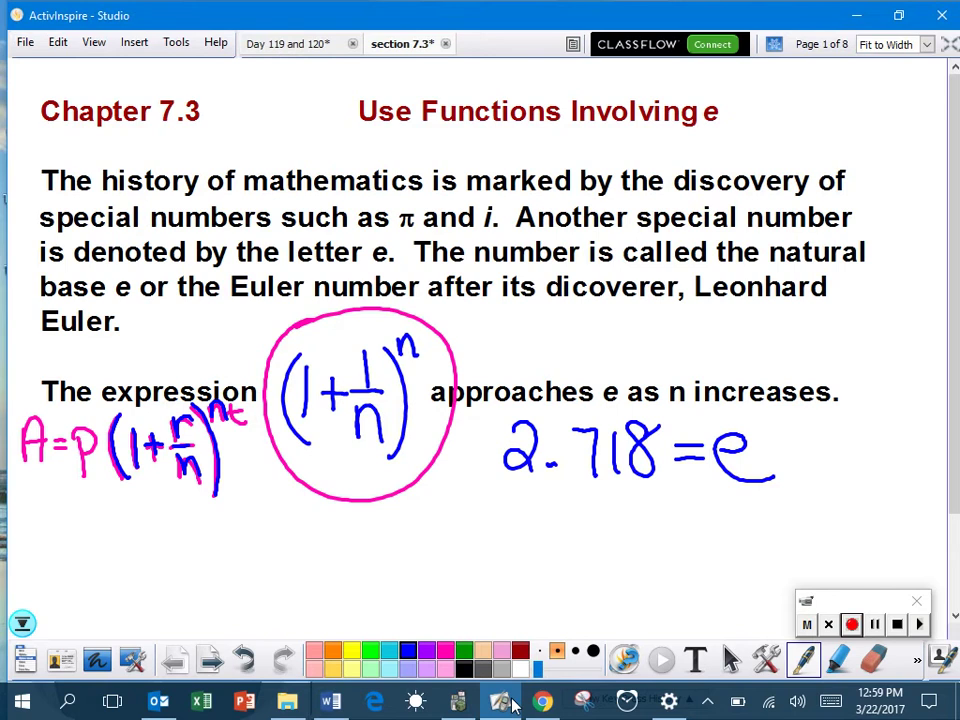
{"action": "left_click", "coordinate": [212, 658]}
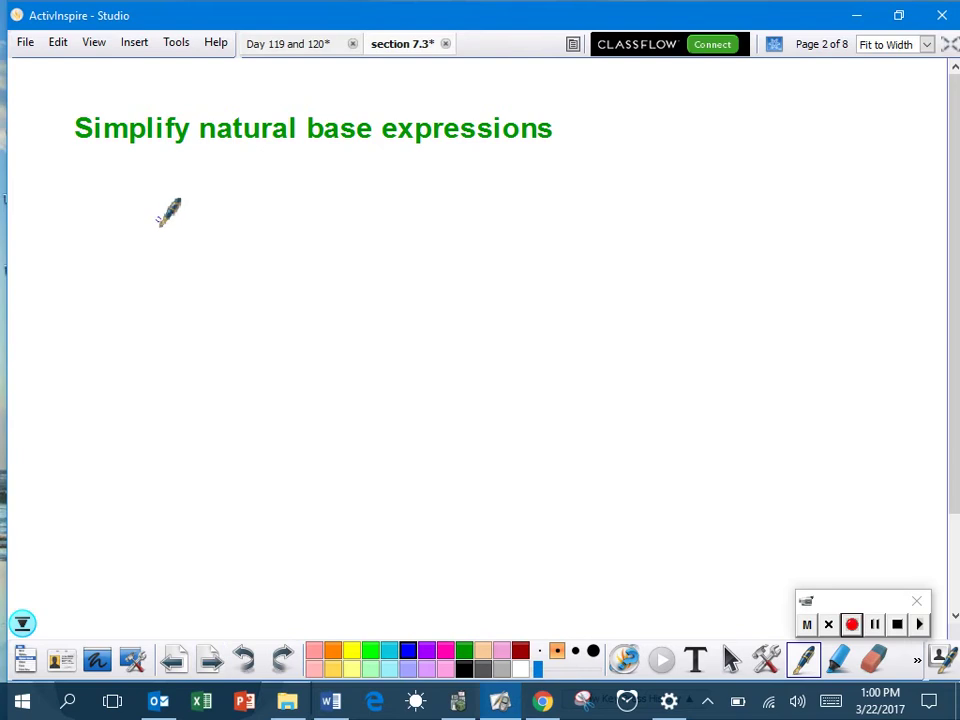
{"action": "left_click_drag", "start_coordinate": [161, 200], "coordinate": [197, 248]}
{"action": "mouse_move", "coordinate": [190, 176]}
{"action": "left_mouse_down"}
{"action": "mouse_move", "coordinate": [183, 189]}
{"action": "mouse_move", "coordinate": [195, 207]}
{"action": "mouse_move", "coordinate": [264, 216]}
{"action": "mouse_move", "coordinate": [287, 249]}
{"action": "left_mouse_up"}
{"action": "left_click", "coordinate": [218, 228]}
{"action": "mouse_move", "coordinate": [270, 178]}
{"action": "left_mouse_down"}
{"action": "mouse_move", "coordinate": [270, 198]}
{"action": "mouse_move", "coordinate": [285, 176]}
{"action": "left_mouse_up"}
- Draw arrows to both e's and label them 'base'
{"action": "mouse_move", "coordinate": [141, 308]}
{"action": "left_mouse_down"}
{"action": "mouse_move", "coordinate": [163, 256]}
{"action": "mouse_move", "coordinate": [176, 270]}
{"action": "left_mouse_up"}
{"action": "mouse_move", "coordinate": [252, 260]}
{"action": "left_mouse_down"}
{"action": "mouse_move", "coordinate": [244, 308]}
{"action": "mouse_move", "coordinate": [256, 256]}
{"action": "mouse_move", "coordinate": [268, 272]}
{"action": "left_mouse_up"}
{"action": "left_click", "coordinate": [172, 296]}
{"action": "mouse_move", "coordinate": [172, 296]}
{"action": "left_mouse_down"}
{"action": "mouse_move", "coordinate": [199, 311]}
{"action": "mouse_move", "coordinate": [238, 310]}
{"action": "left_mouse_up"}
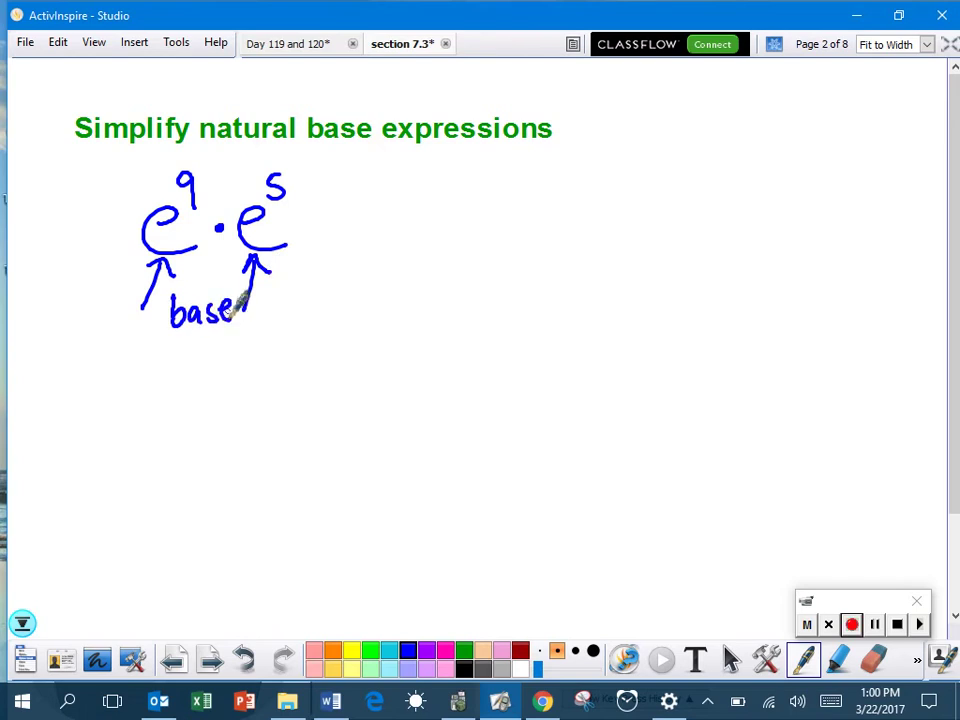
- Continue the line with = e^(9+5) = e^14
{"action": "mouse_move", "coordinate": [318, 216]}
{"action": "left_mouse_down"}
{"action": "mouse_move", "coordinate": [344, 231]}
{"action": "mouse_move", "coordinate": [393, 209]}
{"action": "mouse_move", "coordinate": [403, 242]}
{"action": "left_mouse_up"}
{"action": "mouse_move", "coordinate": [404, 172]}
{"action": "left_mouse_down"}
{"action": "mouse_move", "coordinate": [400, 195]}
{"action": "mouse_move", "coordinate": [424, 181]}
{"action": "mouse_move", "coordinate": [417, 192]}
{"action": "left_mouse_up"}
{"action": "mouse_move", "coordinate": [433, 173]}
{"action": "left_mouse_down"}
{"action": "mouse_move", "coordinate": [430, 192]}
{"action": "mouse_move", "coordinate": [450, 171]}
{"action": "left_mouse_up"}
{"action": "left_click_drag", "start_coordinate": [451, 219], "coordinate": [468, 218]}
{"action": "left_click_drag", "start_coordinate": [451, 228], "coordinate": [472, 226]}
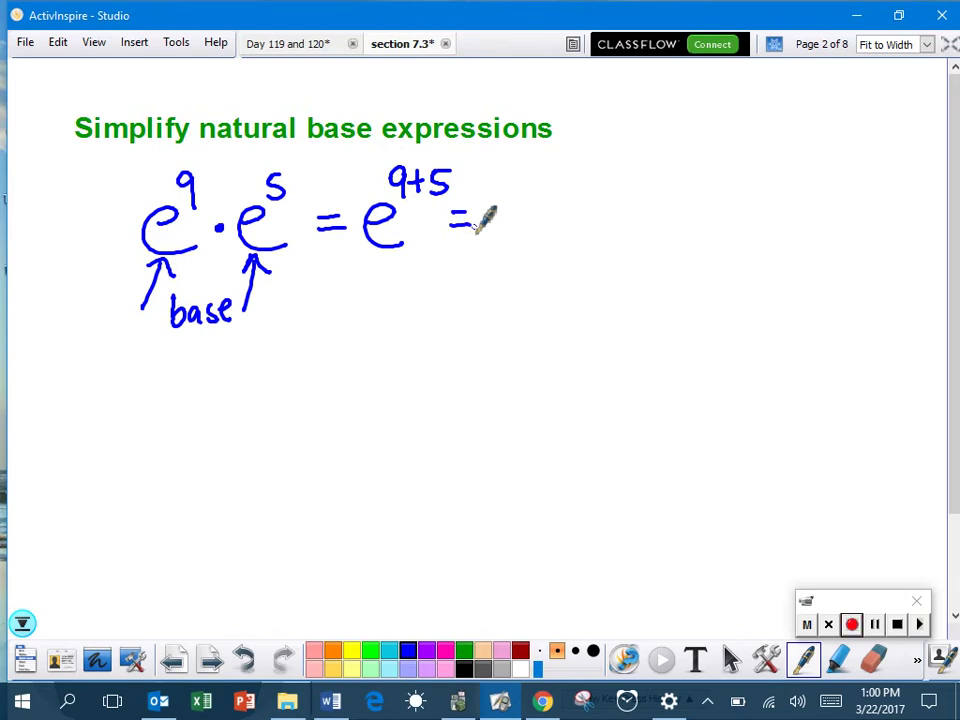
{"action": "left_click_drag", "start_coordinate": [490, 221], "coordinate": [521, 236]}
{"action": "left_click_drag", "start_coordinate": [513, 181], "coordinate": [514, 198]}
{"action": "mouse_move", "coordinate": [522, 179]}
{"action": "left_mouse_down"}
{"action": "mouse_move", "coordinate": [523, 192]}
{"action": "mouse_move", "coordinate": [535, 190]}
{"action": "left_mouse_up"}
{"action": "left_click_drag", "start_coordinate": [530, 177], "coordinate": [532, 204]}
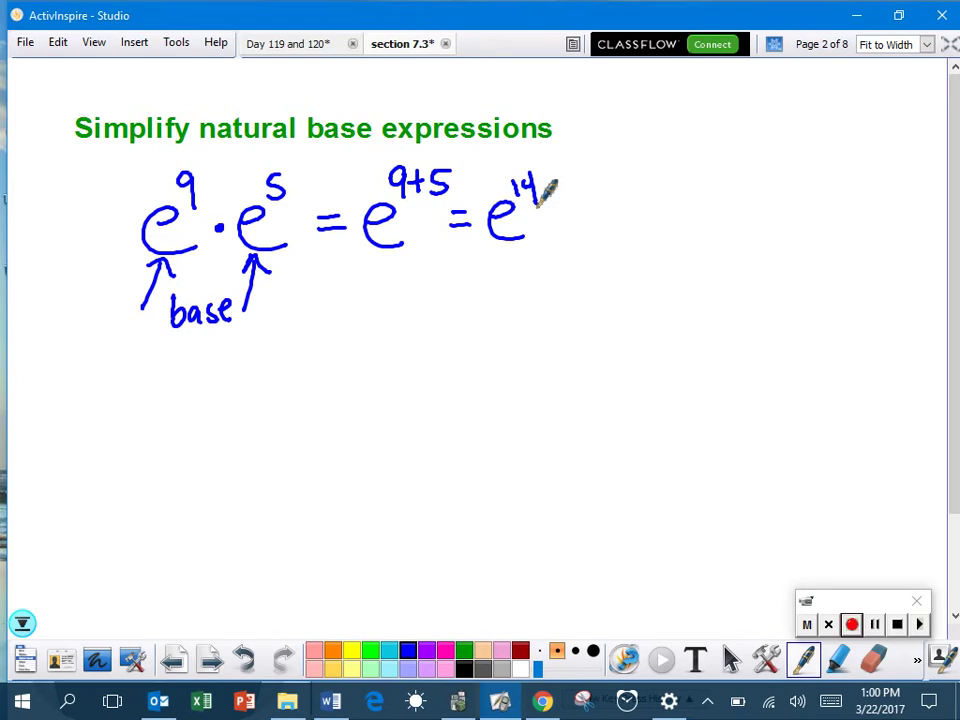
- Write 60e^8 / 12e^3 = in blue
{"action": "mouse_move", "coordinate": [178, 376]}
{"action": "left_mouse_down"}
{"action": "mouse_move", "coordinate": [193, 410]}
{"action": "mouse_move", "coordinate": [224, 388]}
{"action": "mouse_move", "coordinate": [212, 383]}
{"action": "mouse_move", "coordinate": [279, 402]}
{"action": "left_mouse_up"}
{"action": "mouse_move", "coordinate": [284, 352]}
{"action": "left_mouse_down"}
{"action": "mouse_move", "coordinate": [279, 366]}
{"action": "mouse_move", "coordinate": [283, 352]}
{"action": "left_mouse_up"}
{"action": "left_click_drag", "start_coordinate": [165, 430], "coordinate": [283, 423]}
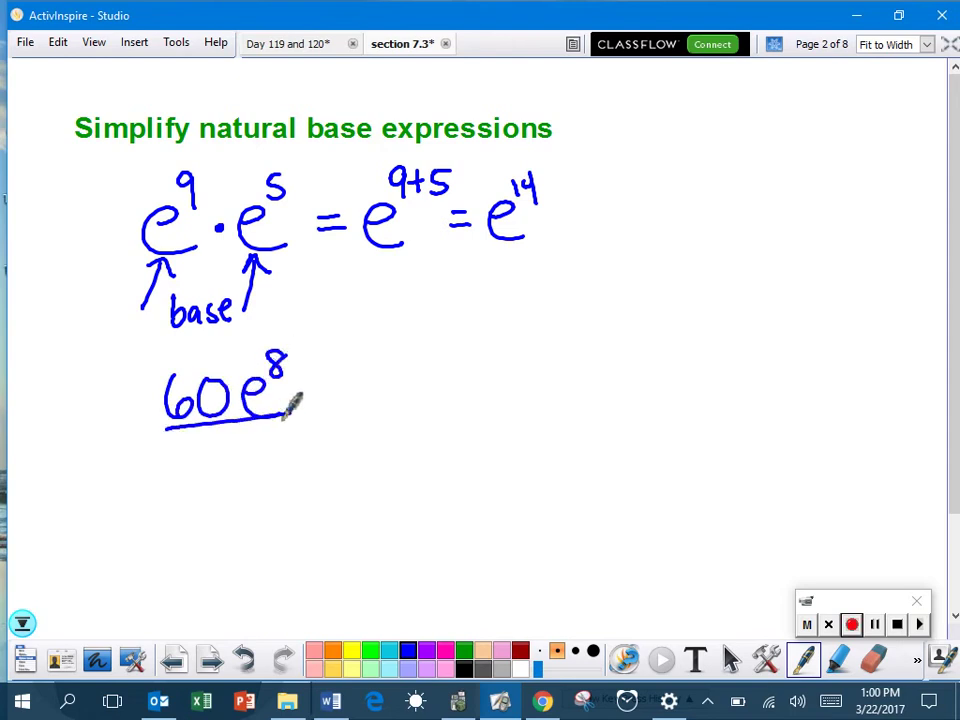
{"action": "mouse_move", "coordinate": [200, 440]}
{"action": "left_mouse_down"}
{"action": "mouse_move", "coordinate": [199, 468]}
{"action": "mouse_move", "coordinate": [268, 470]}
{"action": "left_mouse_up"}
{"action": "mouse_move", "coordinate": [268, 424]}
{"action": "left_mouse_down"}
{"action": "mouse_move", "coordinate": [281, 426]}
{"action": "mouse_move", "coordinate": [268, 446]}
{"action": "left_mouse_up"}
{"action": "mouse_move", "coordinate": [308, 399]}
{"action": "left_mouse_down"}
{"action": "mouse_move", "coordinate": [330, 399]}
{"action": "mouse_move", "coordinate": [333, 410]}
{"action": "left_mouse_up"}
- Trace the coefficients 60 and 12 and the fraction bar in pink, and write the result 5
{"action": "mouse_move", "coordinate": [178, 372]}
{"action": "left_mouse_down"}
{"action": "mouse_move", "coordinate": [172, 390]}
{"action": "mouse_move", "coordinate": [197, 397]}
{"action": "mouse_move", "coordinate": [213, 378]}
{"action": "left_mouse_up"}
{"action": "mouse_move", "coordinate": [200, 440]}
{"action": "left_mouse_down"}
{"action": "mouse_move", "coordinate": [199, 468]}
{"action": "mouse_move", "coordinate": [232, 467]}
{"action": "left_mouse_up"}
{"action": "left_click_drag", "start_coordinate": [168, 427], "coordinate": [295, 409]}
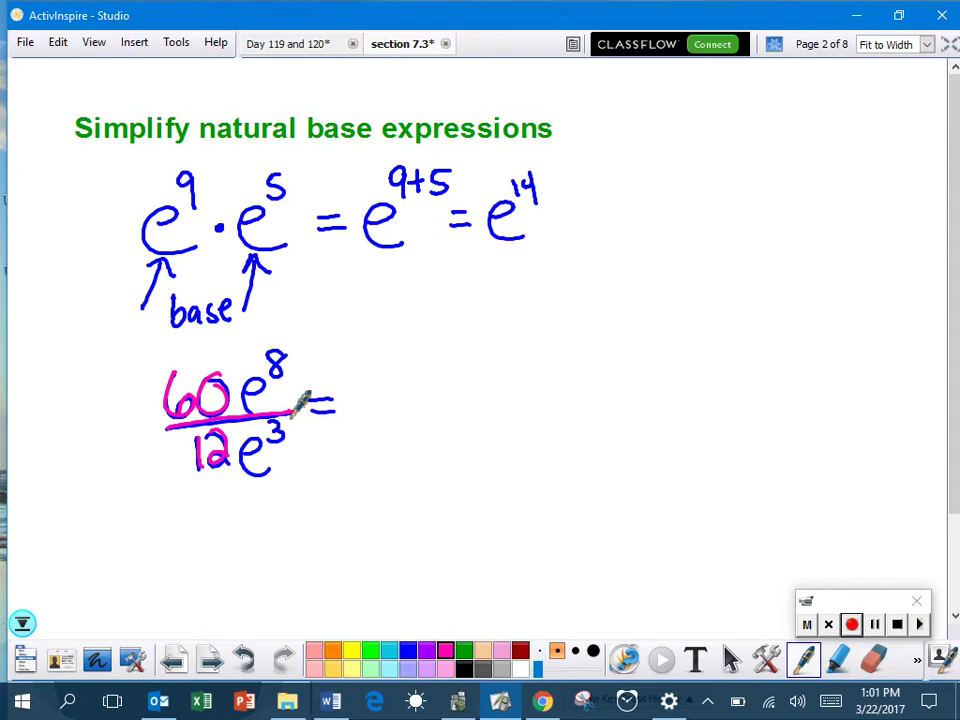
{"action": "mouse_move", "coordinate": [354, 378]}
{"action": "left_mouse_down"}
{"action": "mouse_move", "coordinate": [348, 423]}
{"action": "mouse_move", "coordinate": [392, 372]}
{"action": "left_mouse_up"}
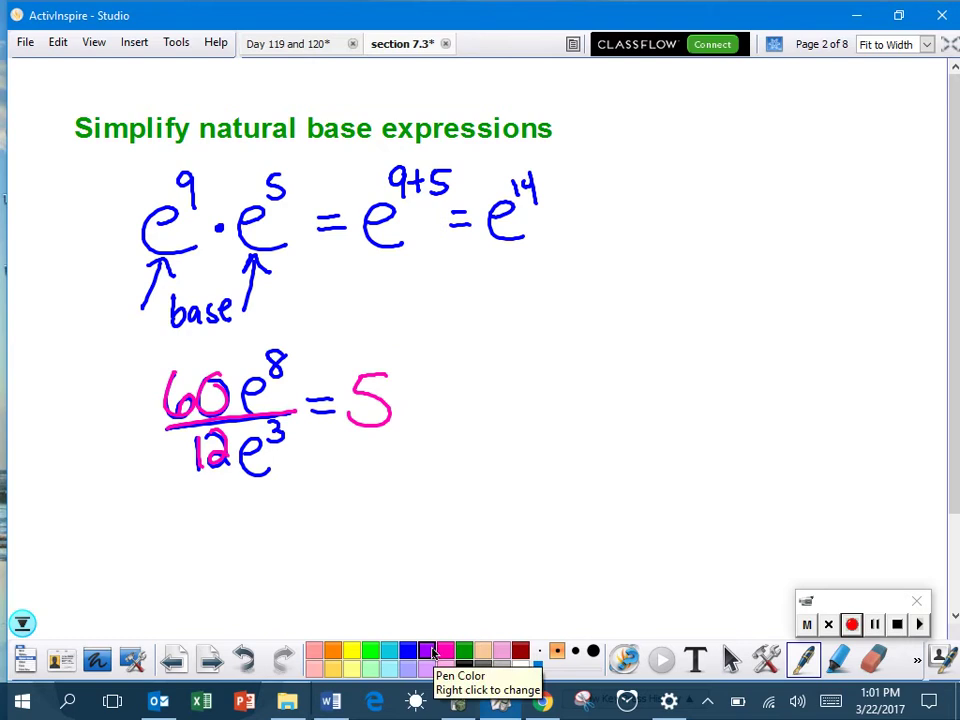
- Trace the exponents 8 and 3 in green and write e after the 5
{"action": "left_click", "coordinate": [464, 651]}
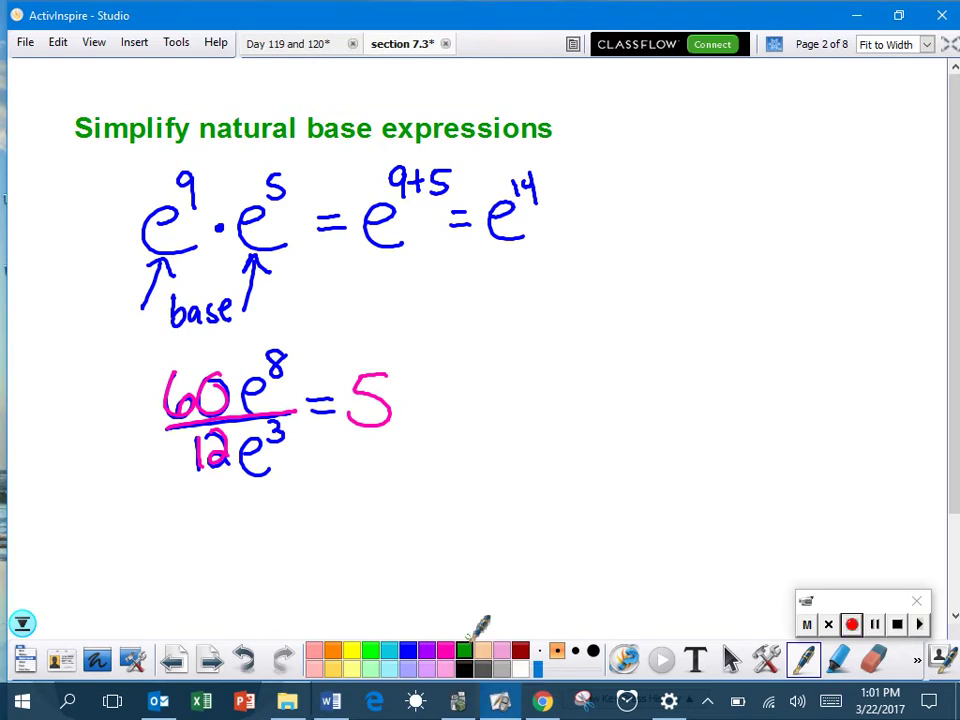
{"action": "left_click_drag", "start_coordinate": [272, 354], "coordinate": [285, 364]}
{"action": "left_click_drag", "start_coordinate": [272, 420], "coordinate": [269, 434]}
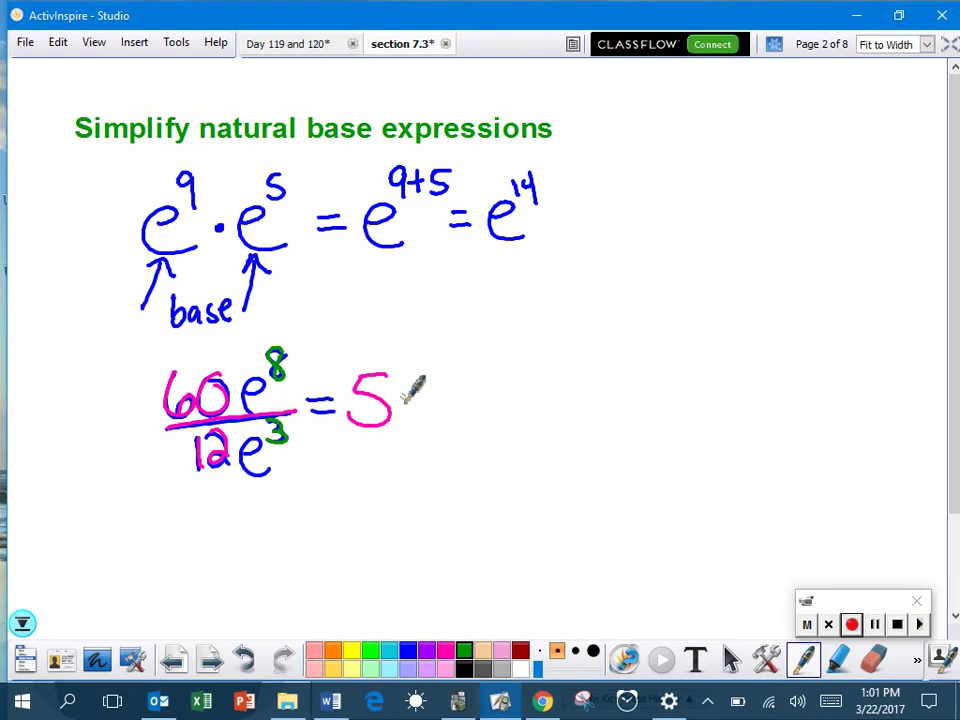
{"action": "left_click_drag", "start_coordinate": [400, 405], "coordinate": [440, 418]}
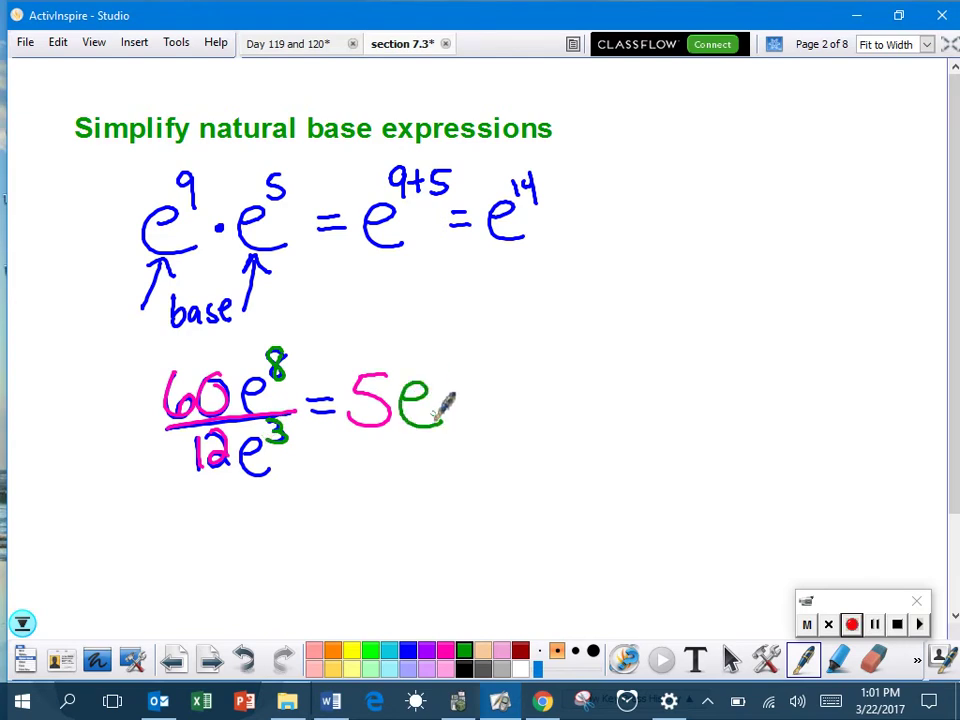
- Note 8 − 3 = 5 at the side and give the result exponent 5, making 5e^5
{"action": "mouse_move", "coordinate": [52, 348]}
{"action": "left_mouse_down"}
{"action": "mouse_move", "coordinate": [64, 376]}
{"action": "mouse_move", "coordinate": [66, 340]}
{"action": "mouse_move", "coordinate": [86, 377]}
{"action": "left_mouse_up"}
{"action": "right_click", "coordinate": [74, 352]}
{"action": "left_click_drag", "start_coordinate": [60, 393], "coordinate": [92, 400]}
{"action": "left_click_drag", "start_coordinate": [95, 382], "coordinate": [106, 381]}
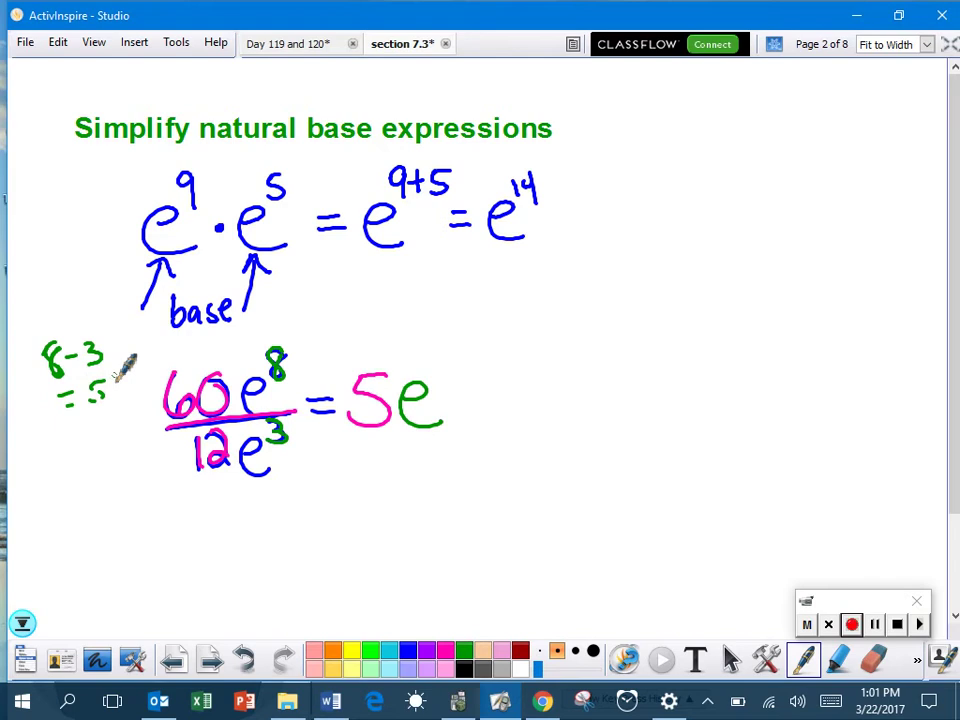
{"action": "mouse_move", "coordinate": [434, 353]}
{"action": "left_mouse_down"}
{"action": "mouse_move", "coordinate": [447, 369]}
{"action": "mouse_move", "coordinate": [431, 378]}
{"action": "left_mouse_up"}
{"action": "left_click_drag", "start_coordinate": [436, 351], "coordinate": [455, 350]}
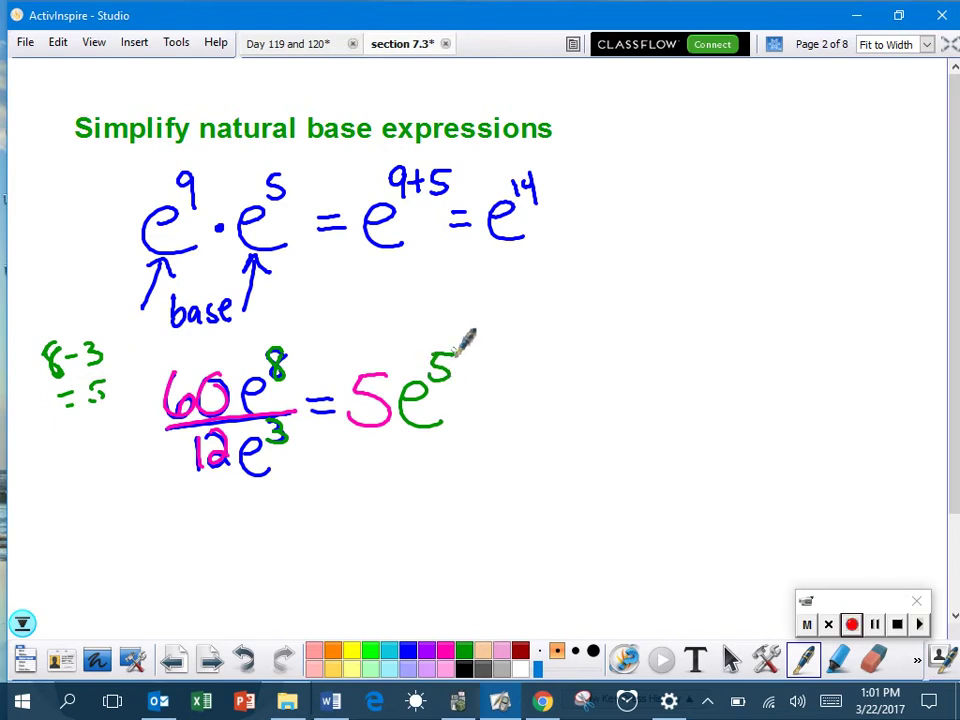
{"action": "left_click", "coordinate": [22, 623]}
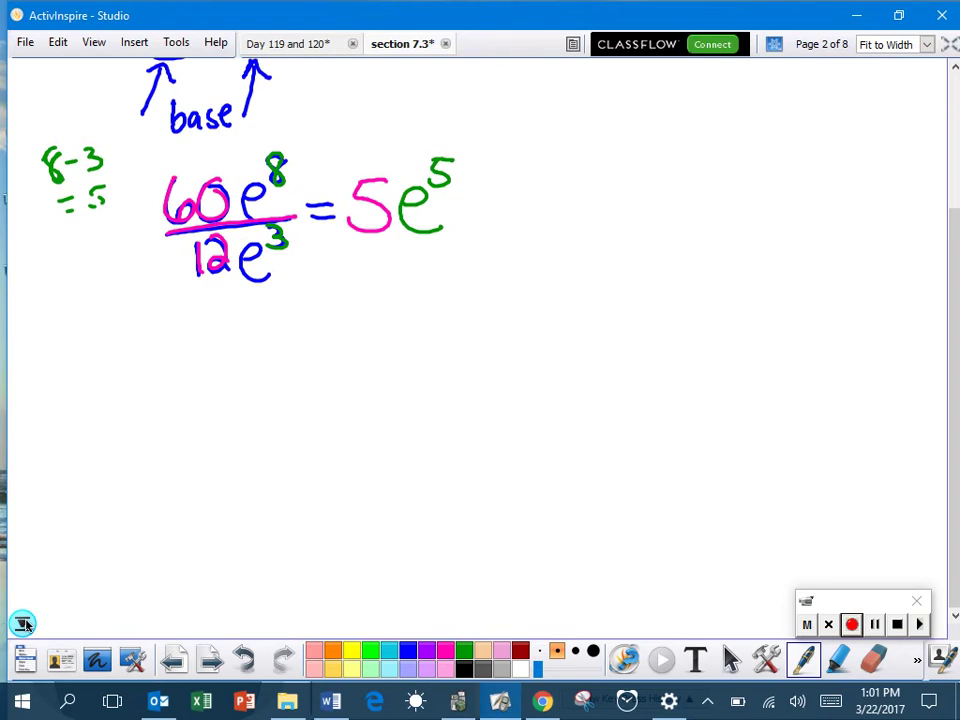
- In blue, write the third example (−10e^(−5x))^3
{"action": "left_click", "coordinate": [414, 650]}
{"action": "mouse_move", "coordinate": [196, 334]}
{"action": "left_mouse_down"}
{"action": "mouse_move", "coordinate": [177, 382]}
{"action": "mouse_move", "coordinate": [197, 443]}
{"action": "left_mouse_up"}
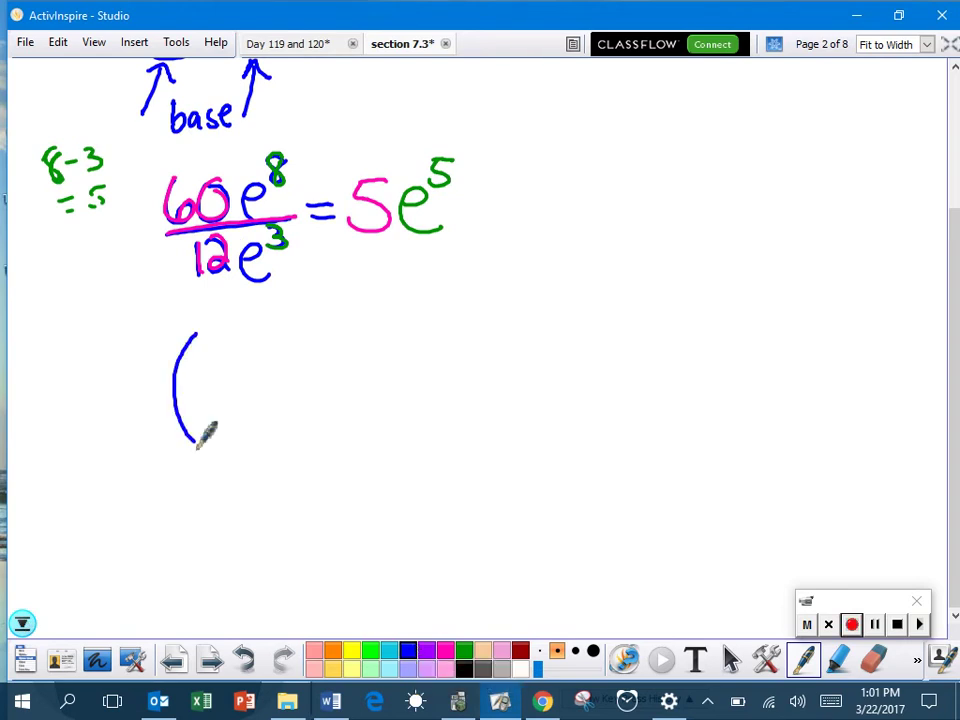
{"action": "mouse_move", "coordinate": [193, 381]}
{"action": "left_mouse_down"}
{"action": "mouse_move", "coordinate": [224, 371]}
{"action": "mouse_move", "coordinate": [265, 406]}
{"action": "mouse_move", "coordinate": [252, 369]}
{"action": "mouse_move", "coordinate": [321, 405]}
{"action": "left_mouse_up"}
{"action": "mouse_move", "coordinate": [289, 349]}
{"action": "left_mouse_down"}
{"action": "mouse_move", "coordinate": [325, 359]}
{"action": "mouse_move", "coordinate": [333, 334]}
{"action": "mouse_move", "coordinate": [341, 437]}
{"action": "left_mouse_up"}
{"action": "mouse_move", "coordinate": [343, 304]}
{"action": "left_mouse_down"}
{"action": "mouse_move", "coordinate": [355, 310]}
{"action": "mouse_move", "coordinate": [346, 320]}
{"action": "left_mouse_up"}
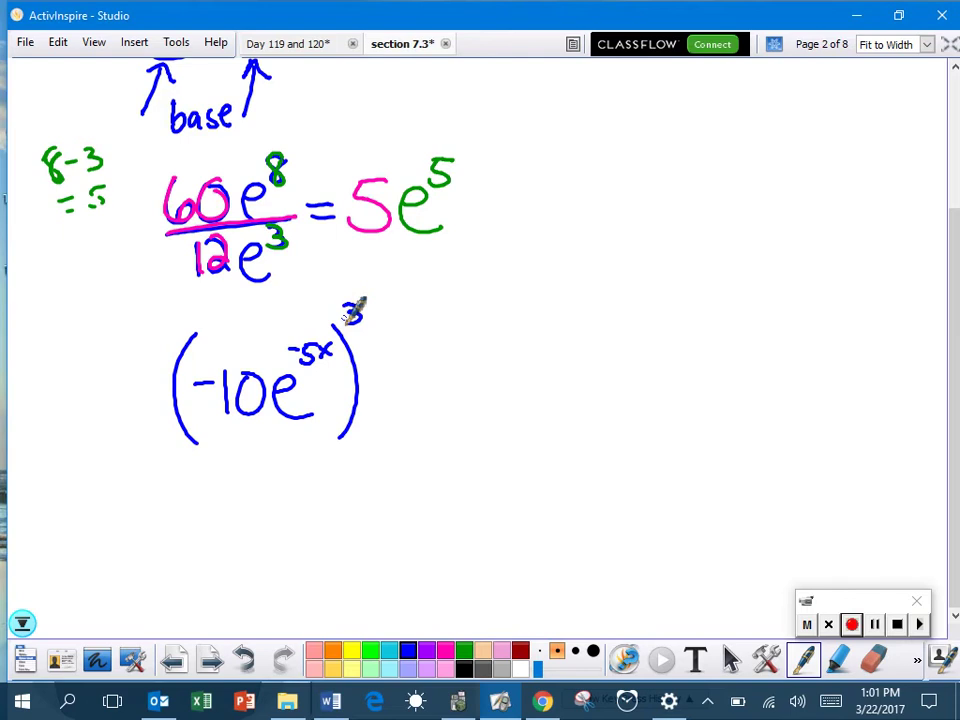
- Expand it as = (−10)^3 (e^(−5x))^3
{"action": "left_click_drag", "start_coordinate": [355, 307], "coordinate": [354, 318]}
{"action": "left_click_drag", "start_coordinate": [369, 378], "coordinate": [393, 377]}
{"action": "left_click_drag", "start_coordinate": [369, 390], "coordinate": [393, 389]}
{"action": "mouse_move", "coordinate": [434, 327]}
{"action": "left_mouse_down"}
{"action": "mouse_move", "coordinate": [418, 377]}
{"action": "mouse_move", "coordinate": [430, 408]}
{"action": "left_mouse_up"}
{"action": "mouse_move", "coordinate": [429, 379]}
{"action": "left_mouse_down"}
{"action": "mouse_move", "coordinate": [433, 410]}
{"action": "mouse_move", "coordinate": [450, 370]}
{"action": "mouse_move", "coordinate": [459, 381]}
{"action": "mouse_move", "coordinate": [479, 367]}
{"action": "mouse_move", "coordinate": [494, 410]}
{"action": "left_mouse_up"}
{"action": "mouse_move", "coordinate": [478, 312]}
{"action": "left_mouse_down"}
{"action": "mouse_move", "coordinate": [489, 314]}
{"action": "mouse_move", "coordinate": [481, 324]}
{"action": "left_mouse_up"}
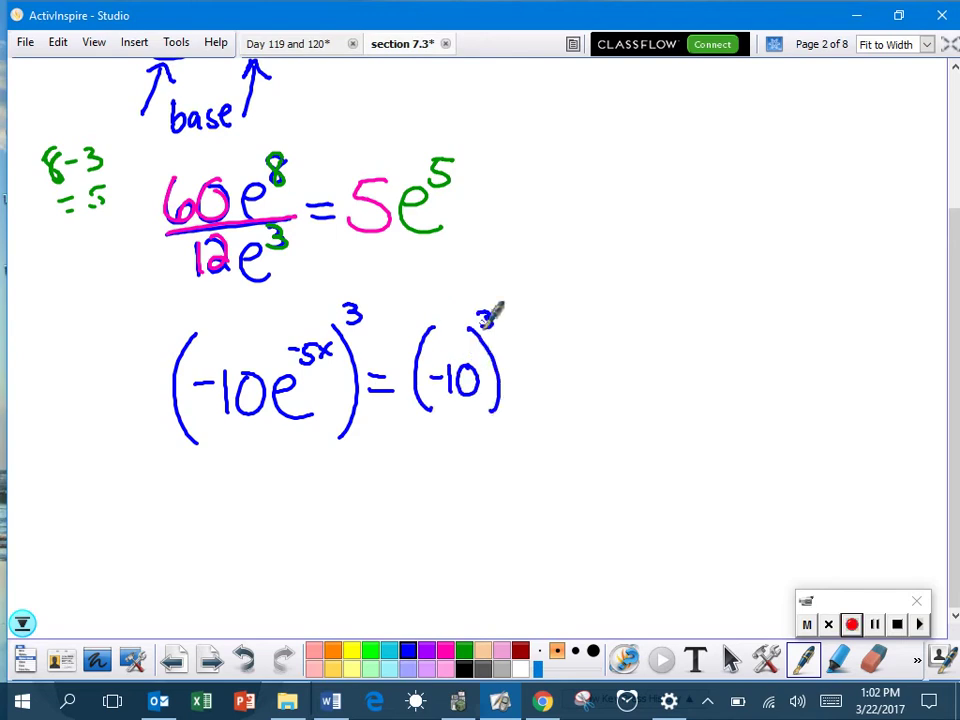
{"action": "mouse_move", "coordinate": [524, 333]}
{"action": "left_mouse_down"}
{"action": "mouse_move", "coordinate": [521, 405]}
{"action": "mouse_move", "coordinate": [538, 368]}
{"action": "mouse_move", "coordinate": [556, 396]}
{"action": "mouse_move", "coordinate": [553, 335]}
{"action": "mouse_move", "coordinate": [558, 347]}
{"action": "mouse_move", "coordinate": [586, 345]}
{"action": "left_mouse_up"}
{"action": "left_click_drag", "start_coordinate": [586, 331], "coordinate": [576, 344]}
{"action": "mouse_move", "coordinate": [596, 314]}
{"action": "left_mouse_down"}
{"action": "mouse_move", "coordinate": [603, 350]}
{"action": "mouse_move", "coordinate": [596, 381]}
{"action": "left_mouse_up"}
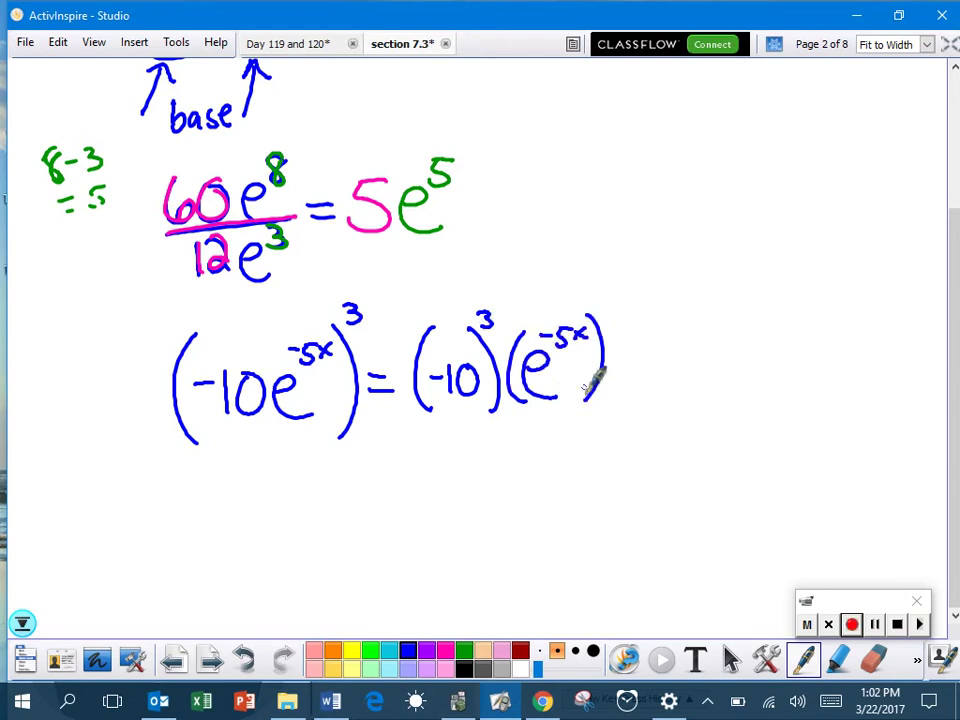
{"action": "mouse_move", "coordinate": [594, 298]}
{"action": "left_mouse_down"}
{"action": "mouse_move", "coordinate": [612, 293]}
{"action": "mouse_move", "coordinate": [599, 313]}
{"action": "left_mouse_up"}
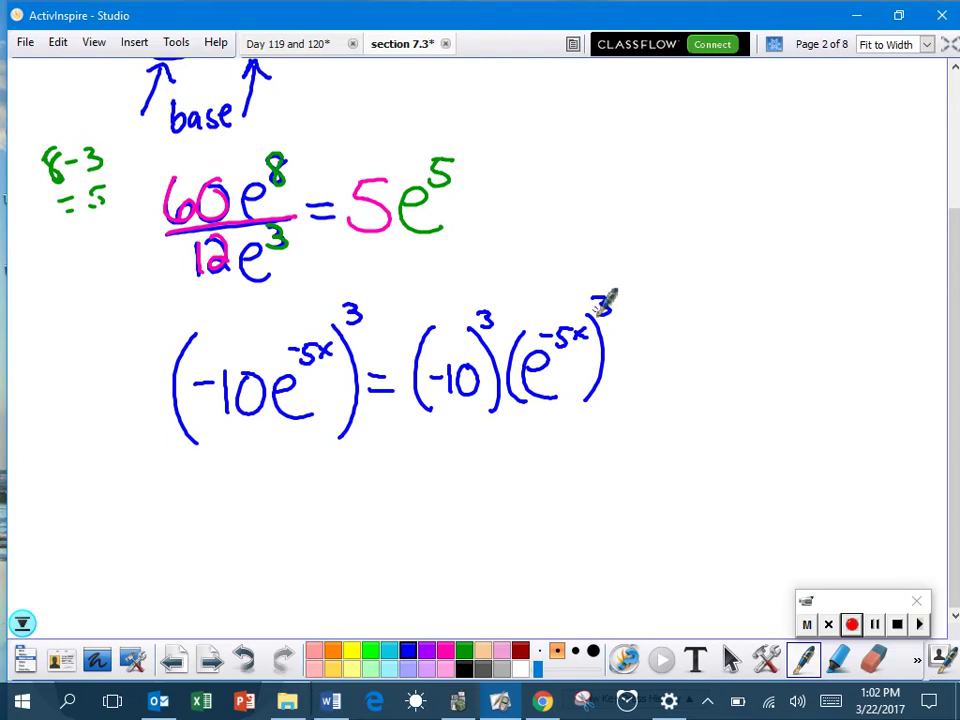
- Start the simplified line = −1000e
{"action": "left_click_drag", "start_coordinate": [381, 453], "coordinate": [402, 452]}
{"action": "left_click_drag", "start_coordinate": [381, 465], "coordinate": [406, 462]}
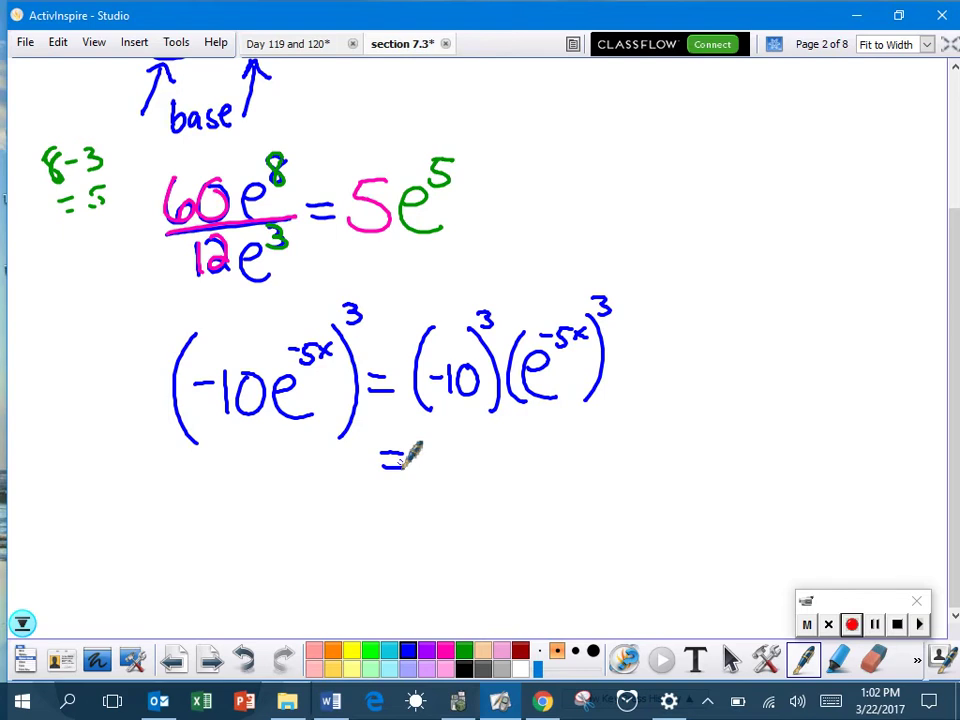
{"action": "mouse_move", "coordinate": [425, 455]}
{"action": "left_mouse_down"}
{"action": "mouse_move", "coordinate": [441, 454]}
{"action": "mouse_move", "coordinate": [452, 468]}
{"action": "left_mouse_up"}
{"action": "left_click_drag", "start_coordinate": [470, 446], "coordinate": [510, 444]}
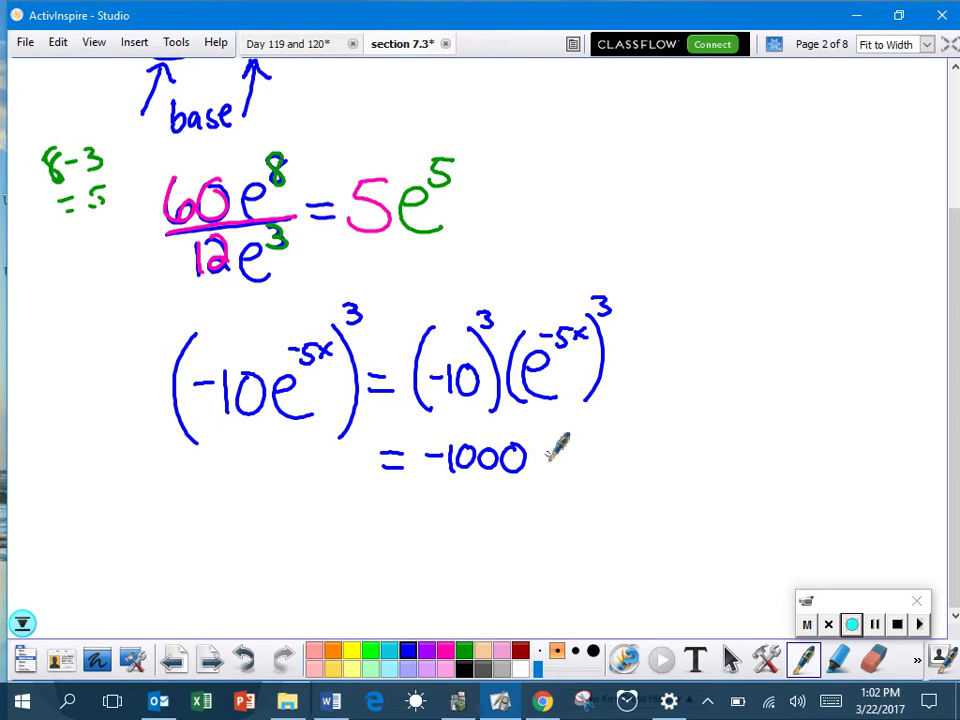
{"action": "left_click_drag", "start_coordinate": [540, 458], "coordinate": [580, 468]}
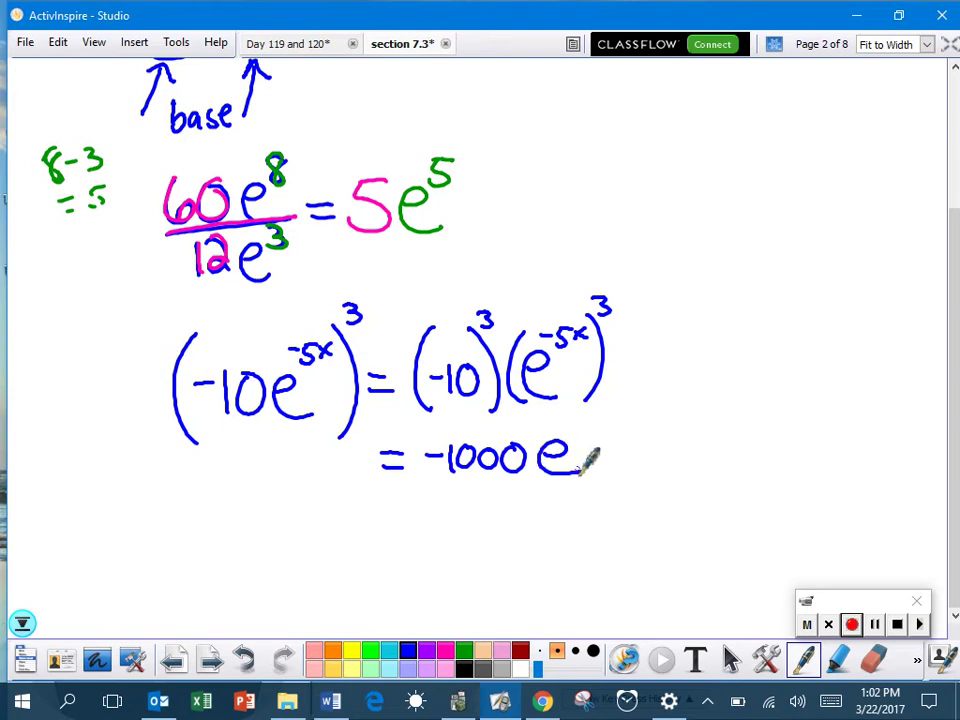
- Show the exponents multiplying, write exponent −15x, and circle −1000e^(−15x) in pink
{"action": "mouse_move", "coordinate": [592, 296]}
{"action": "left_mouse_down"}
{"action": "mouse_move", "coordinate": [565, 318]}
{"action": "mouse_move", "coordinate": [594, 302]}
{"action": "mouse_move", "coordinate": [553, 291]}
{"action": "mouse_move", "coordinate": [567, 296]}
{"action": "left_mouse_up"}
{"action": "left_click_drag", "start_coordinate": [567, 283], "coordinate": [556, 296]}
{"action": "mouse_move", "coordinate": [567, 431]}
{"action": "left_mouse_down"}
{"action": "mouse_move", "coordinate": [628, 433]}
{"action": "mouse_move", "coordinate": [617, 433]}
{"action": "left_mouse_up"}
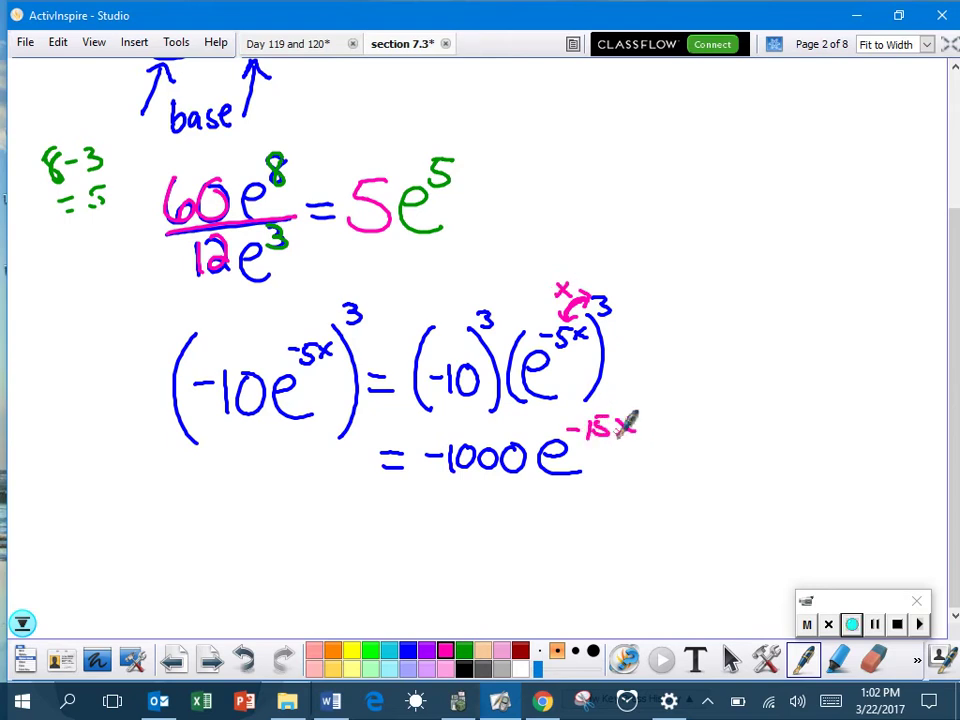
{"action": "mouse_move", "coordinate": [446, 418]}
{"action": "left_mouse_down"}
{"action": "mouse_move", "coordinate": [381, 484]}
{"action": "mouse_move", "coordinate": [497, 506]}
{"action": "mouse_move", "coordinate": [653, 418]}
{"action": "mouse_move", "coordinate": [383, 428]}
{"action": "left_mouse_up"}
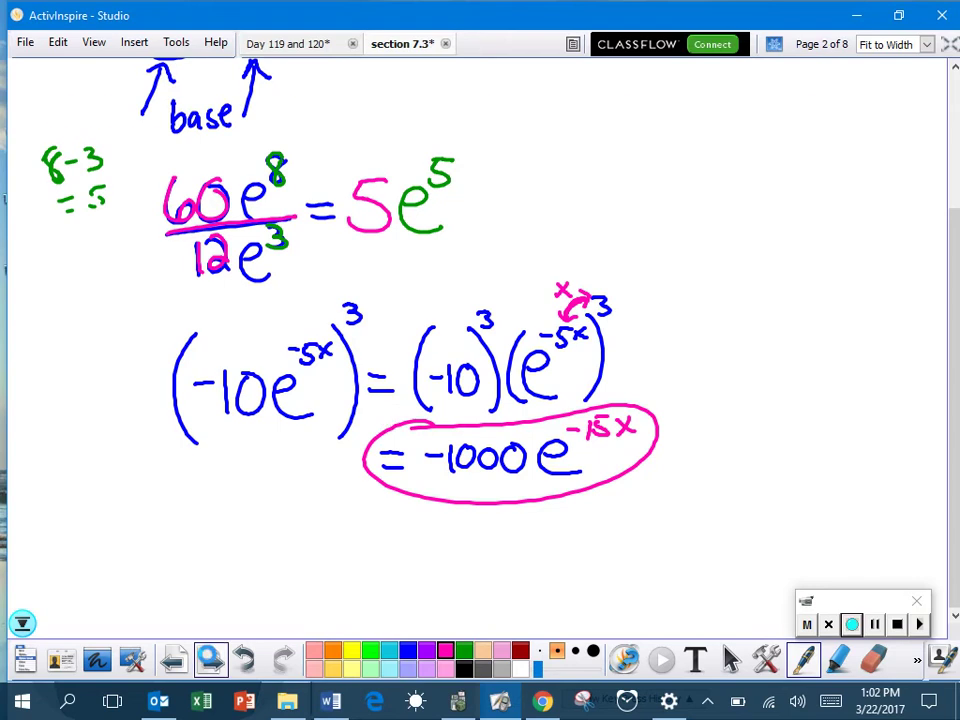
- Move to page 3 and write e^6 = in green
{"action": "left_click", "coordinate": [210, 660]}
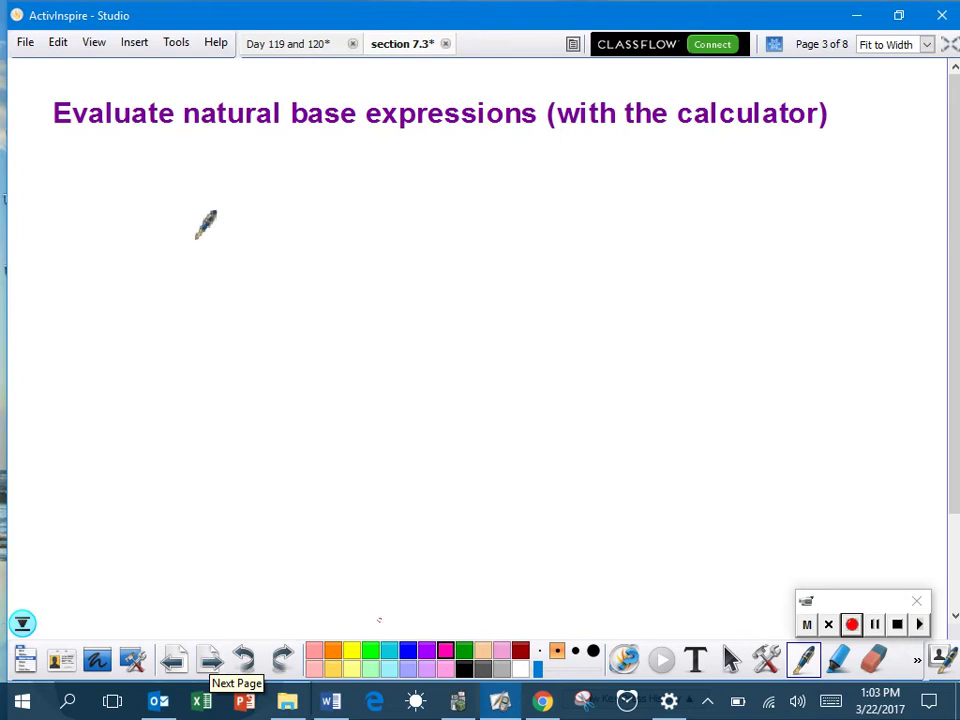
{"action": "left_click", "coordinate": [466, 650]}
{"action": "left_click_drag", "start_coordinate": [193, 218], "coordinate": [228, 258]}
{"action": "mouse_move", "coordinate": [208, 183]}
{"action": "left_mouse_down"}
{"action": "mouse_move", "coordinate": [213, 203]}
{"action": "mouse_move", "coordinate": [262, 229]}
{"action": "left_mouse_up"}
{"action": "left_click_drag", "start_coordinate": [245, 240], "coordinate": [265, 240]}
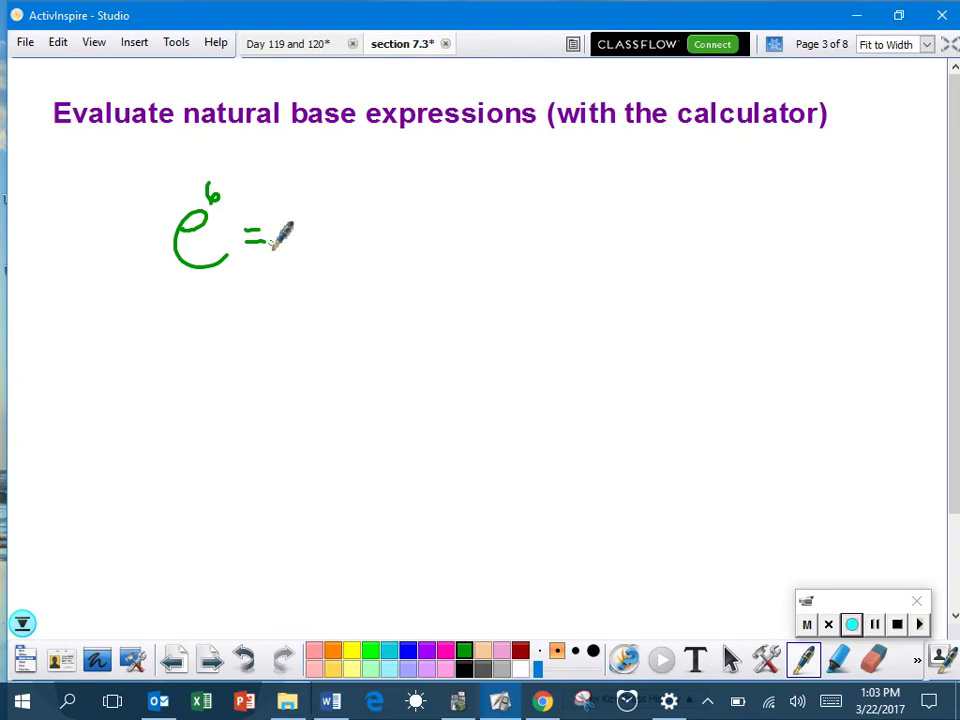
- Evaluate e^6 on the TI-84 emulator, giving 403.4287935
{"action": "left_click", "coordinate": [462, 700]}
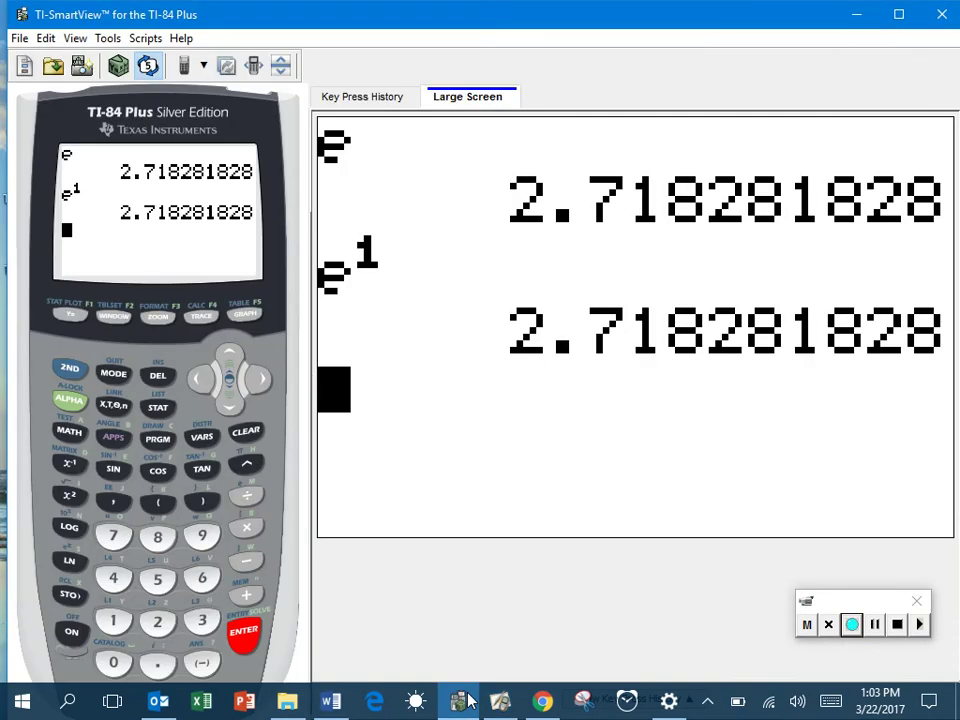
{"action": "left_click", "coordinate": [249, 432]}
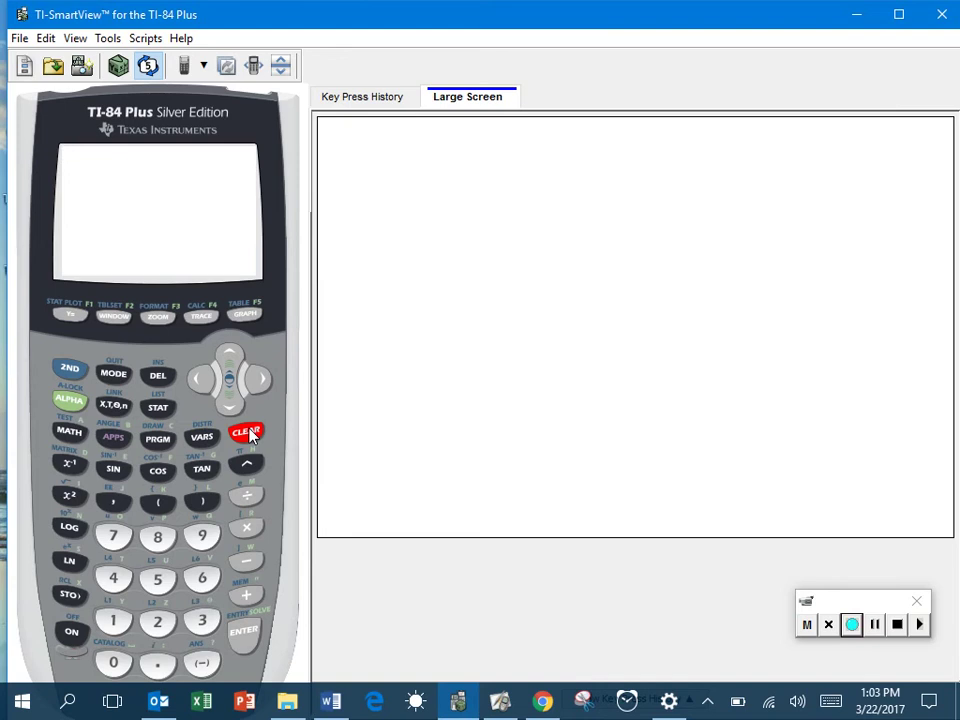
{"action": "left_click", "coordinate": [70, 372]}
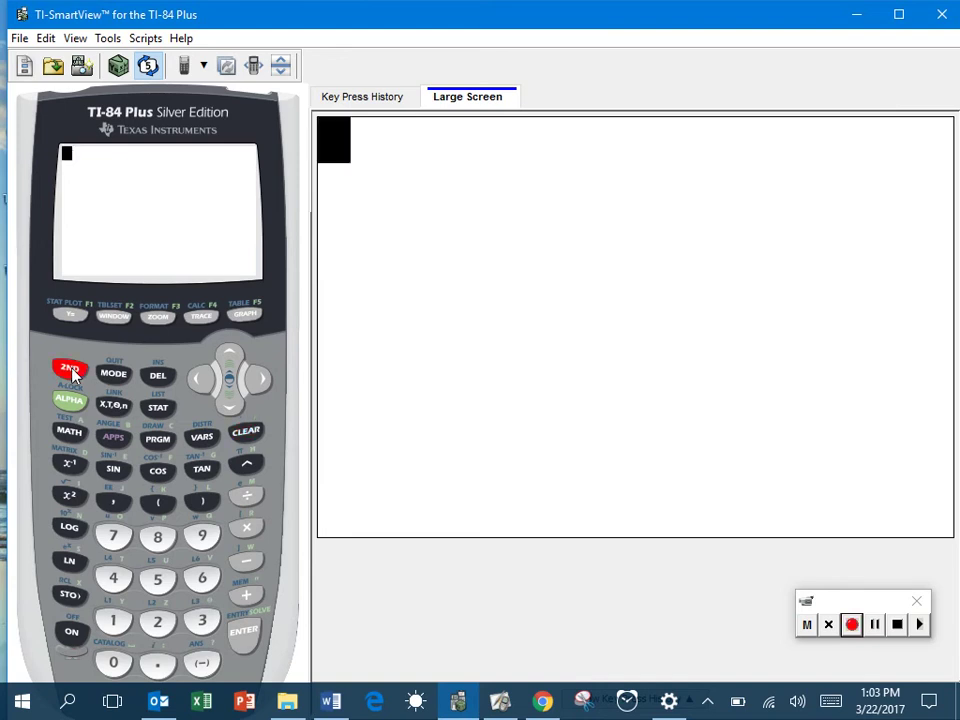
{"action": "left_click", "coordinate": [70, 562]}
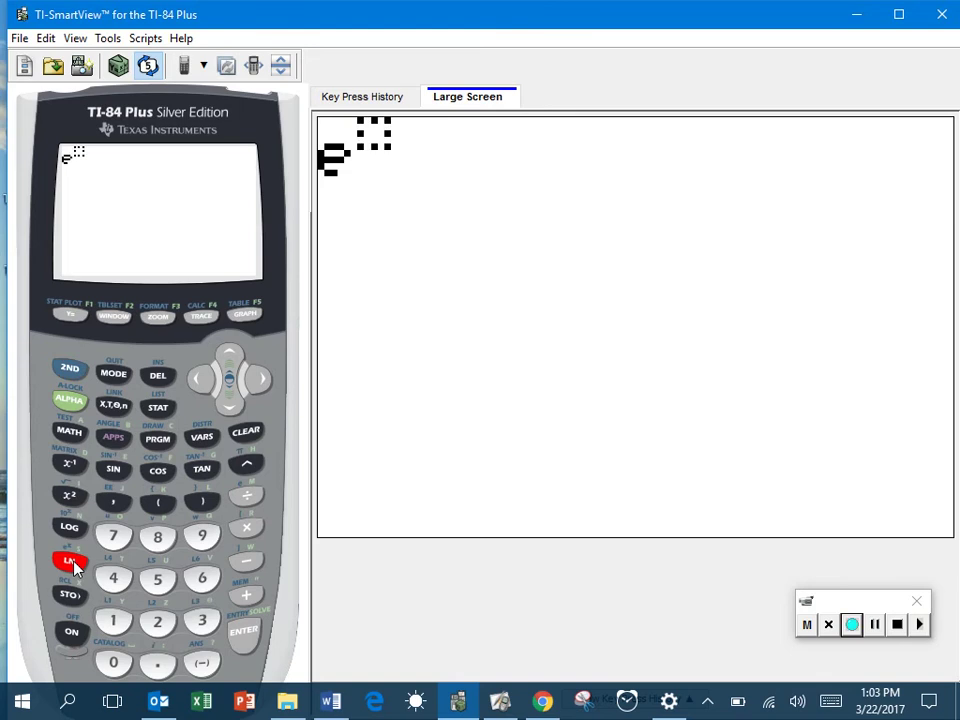
{"action": "left_click", "coordinate": [202, 577]}
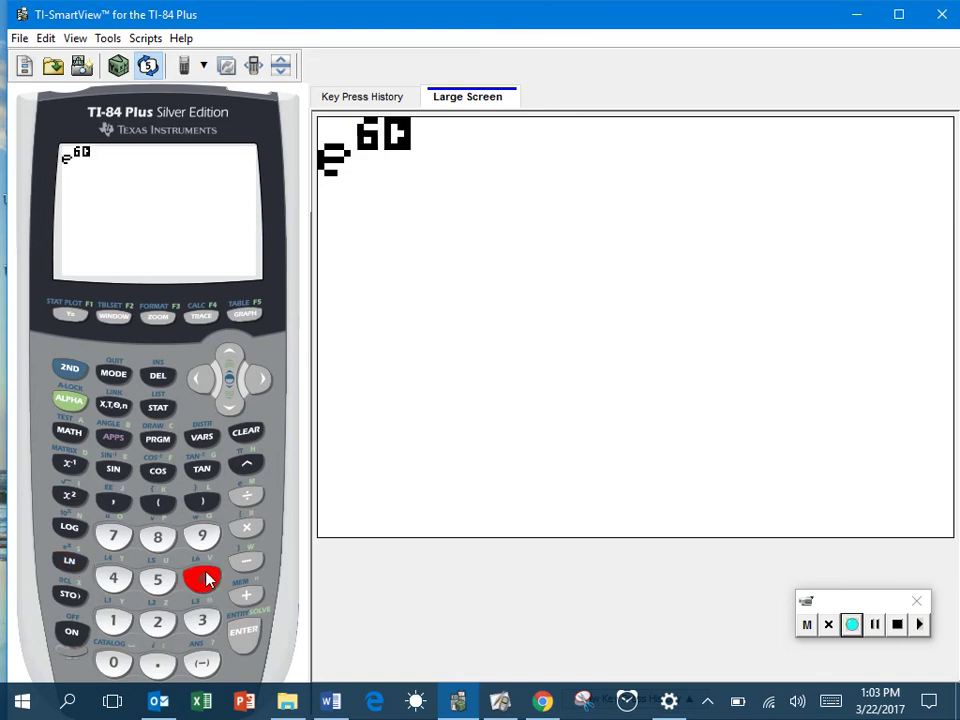
{"action": "left_click", "coordinate": [246, 632]}
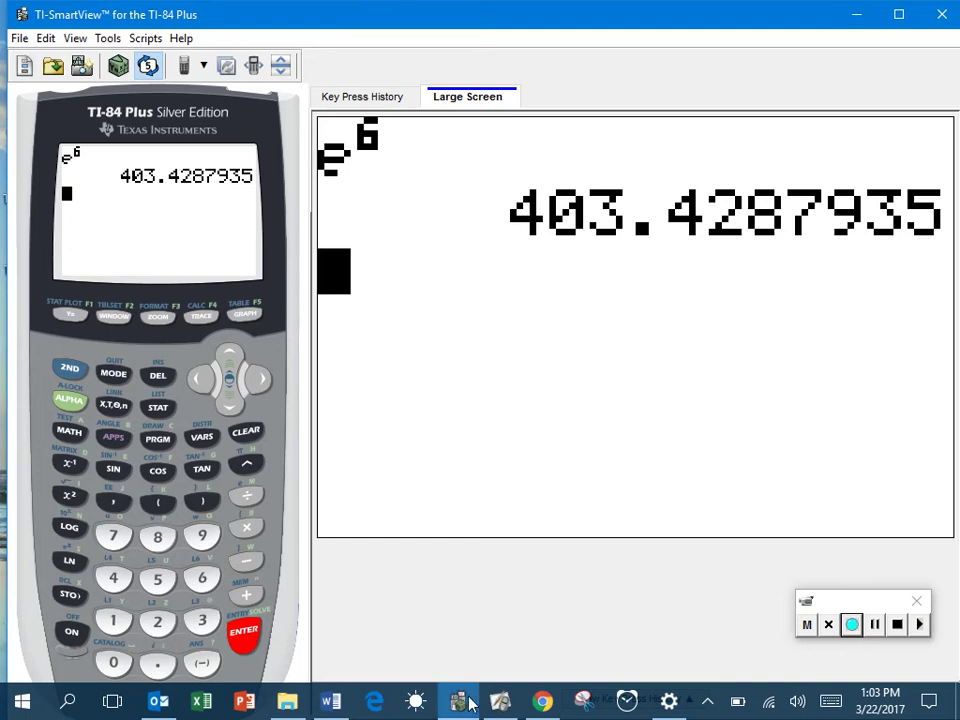
- Back on the flipchart, write the rounded result 403.429 after e^6 =
{"action": "left_click", "coordinate": [502, 700]}
{"action": "mouse_move", "coordinate": [300, 203]}
{"action": "left_mouse_down"}
{"action": "mouse_move", "coordinate": [320, 238]}
{"action": "mouse_move", "coordinate": [340, 206]}
{"action": "mouse_move", "coordinate": [370, 234]}
{"action": "mouse_move", "coordinate": [420, 208]}
{"action": "mouse_move", "coordinate": [440, 222]}
{"action": "mouse_move", "coordinate": [468, 212]}
{"action": "mouse_move", "coordinate": [471, 237]}
{"action": "left_mouse_up"}
{"action": "left_click", "coordinate": [383, 233]}
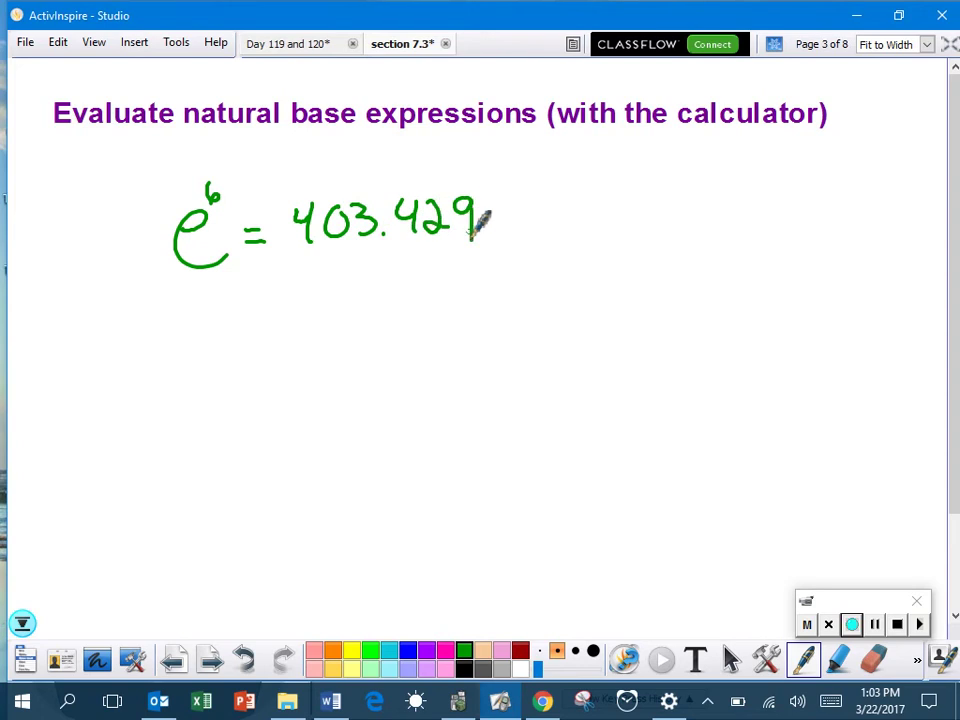
- Write a second example, e^-.28 =, below the first result and return to the calculator
{"action": "mouse_move", "coordinate": [178, 396]}
{"action": "left_mouse_down"}
{"action": "mouse_move", "coordinate": [216, 394]}
{"action": "mouse_move", "coordinate": [207, 434]}
{"action": "mouse_move", "coordinate": [246, 428]}
{"action": "left_mouse_up"}
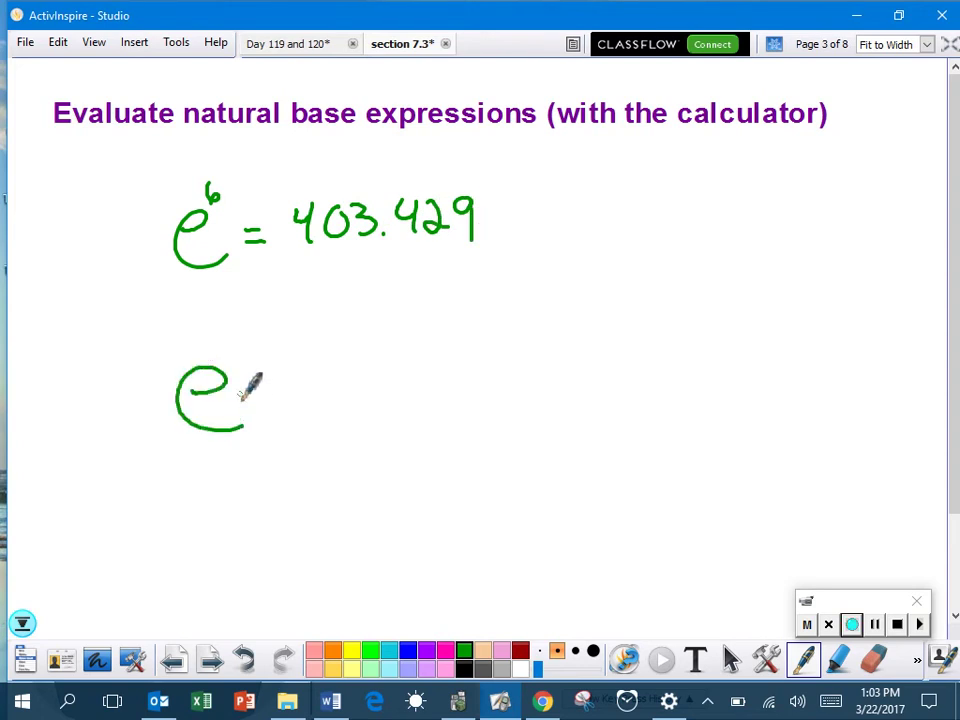
{"action": "mouse_move", "coordinate": [207, 340]}
{"action": "left_mouse_down"}
{"action": "mouse_move", "coordinate": [235, 365]}
{"action": "mouse_move", "coordinate": [266, 337]}
{"action": "left_mouse_up"}
{"action": "left_click", "coordinate": [234, 364]}
{"action": "left_click_drag", "start_coordinate": [288, 393], "coordinate": [305, 393]}
{"action": "left_click_drag", "start_coordinate": [288, 404], "coordinate": [306, 403]}
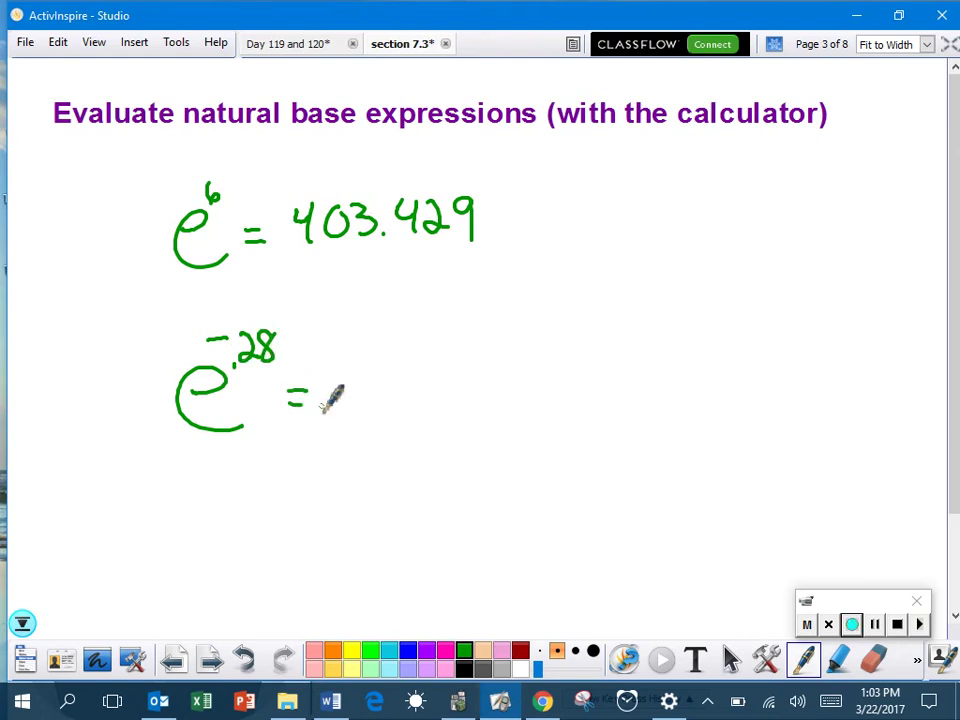
{"action": "left_click", "coordinate": [458, 700]}
{"action": "left_click", "coordinate": [70, 371]}
- Calculate e^-.28 on the TI-84, getting .7557837415
{"action": "left_click", "coordinate": [70, 562]}
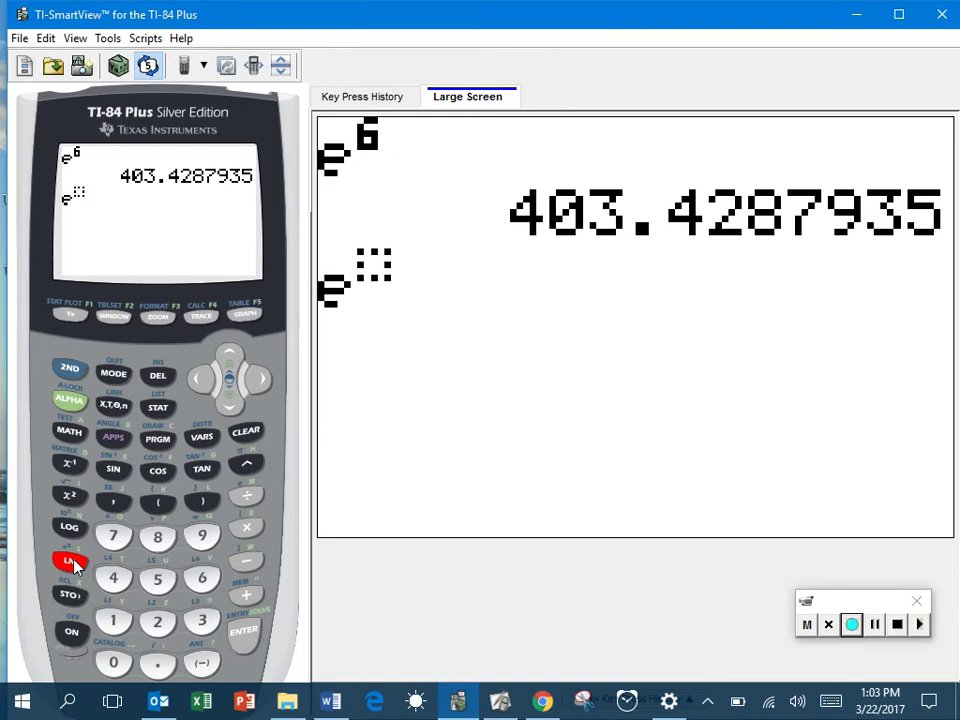
{"action": "left_click", "coordinate": [202, 663]}
{"action": "left_click", "coordinate": [157, 663]}
{"action": "left_click", "coordinate": [157, 622]}
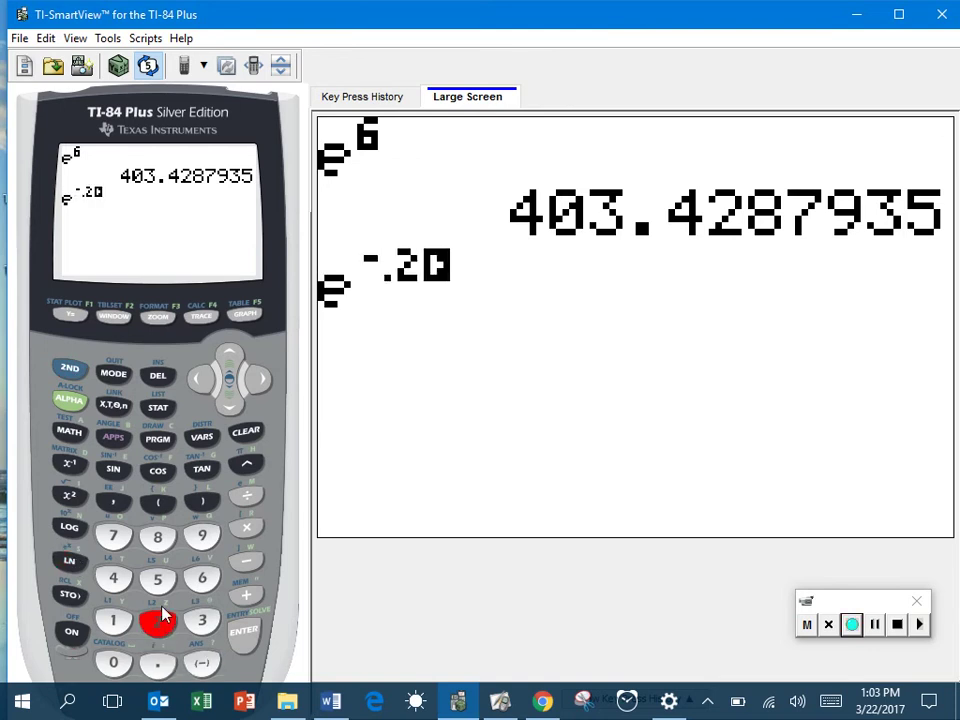
{"action": "left_click", "coordinate": [157, 537]}
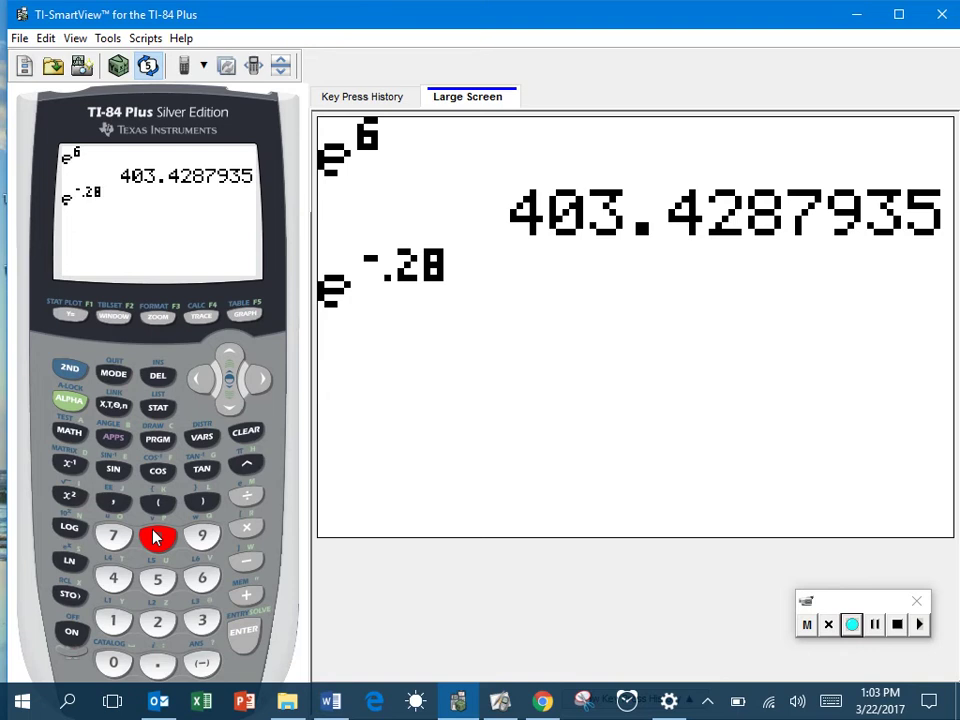
{"action": "left_click", "coordinate": [245, 633]}
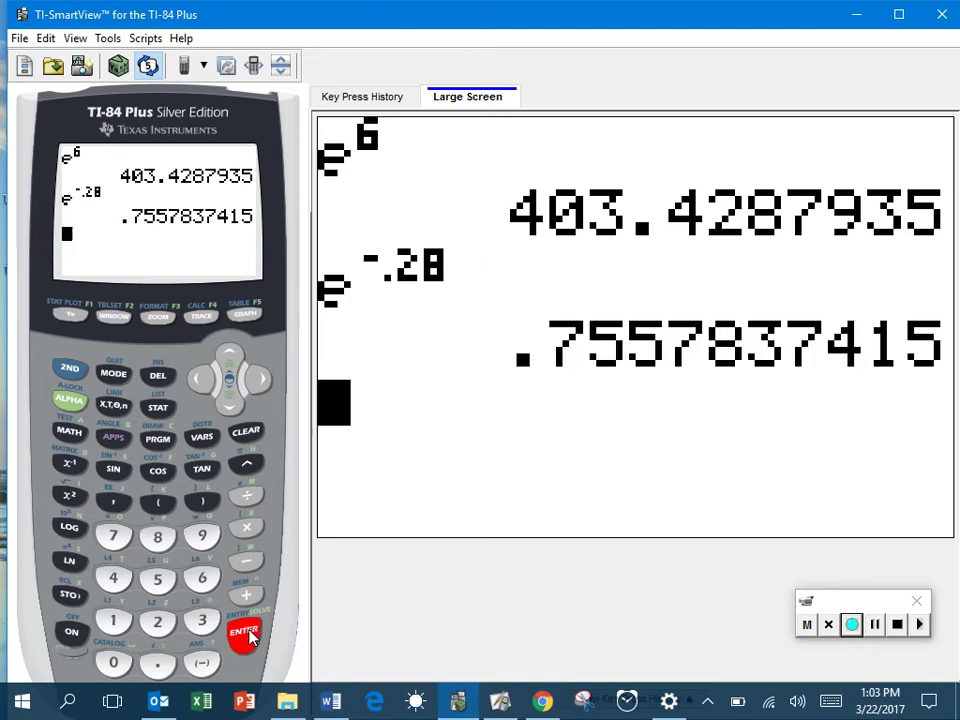
- Write .756 after e^-.28 = and advance to page 4, 'Graph natural base functions'
{"action": "left_click", "coordinate": [508, 706]}
{"action": "left_click", "coordinate": [340, 404]}
{"action": "mouse_move", "coordinate": [352, 372]}
{"action": "left_mouse_down"}
{"action": "mouse_move", "coordinate": [368, 410]}
{"action": "mouse_move", "coordinate": [425, 400]}
{"action": "mouse_move", "coordinate": [420, 408]}
{"action": "left_mouse_up"}
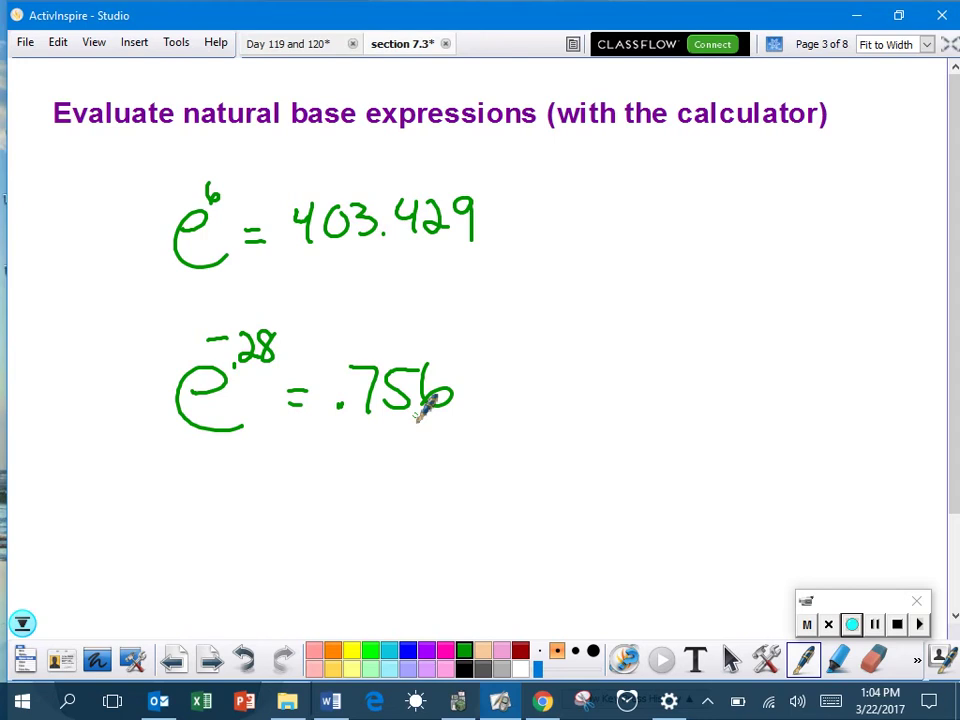
{"action": "left_click", "coordinate": [212, 660]}
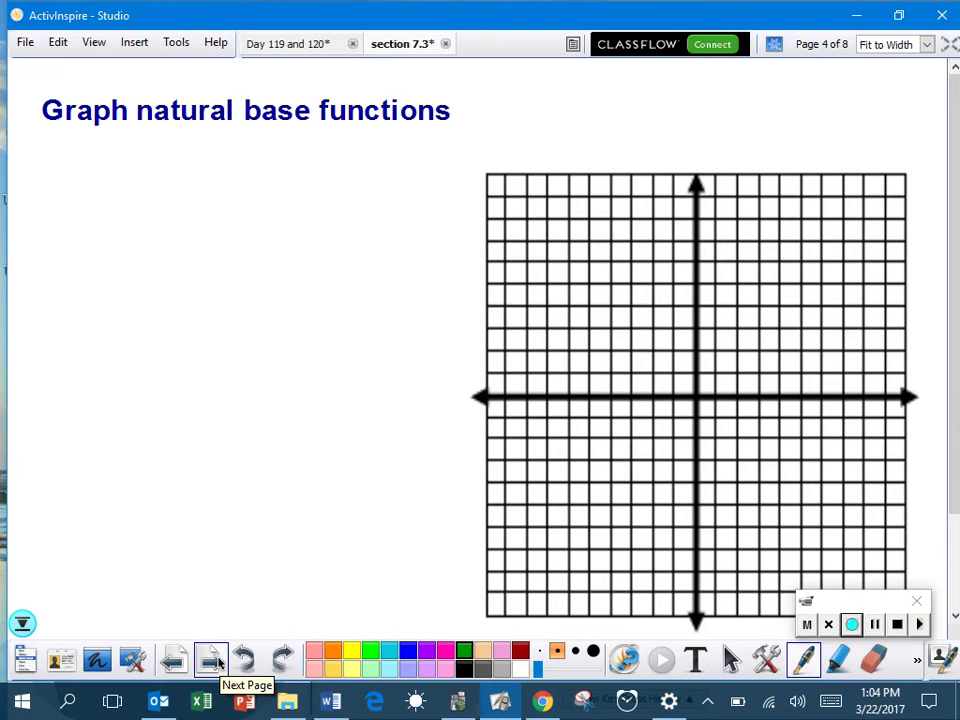
- Write the function Y = 2e^.5x in green at the top left
{"action": "mouse_move", "coordinate": [85, 196]}
{"action": "left_mouse_down"}
{"action": "mouse_move", "coordinate": [99, 214]}
{"action": "mouse_move", "coordinate": [99, 266]}
{"action": "left_mouse_up"}
{"action": "left_click_drag", "start_coordinate": [121, 208], "coordinate": [148, 206]}
{"action": "mouse_move", "coordinate": [119, 221]}
{"action": "left_mouse_down"}
{"action": "mouse_move", "coordinate": [150, 227]}
{"action": "mouse_move", "coordinate": [191, 227]}
{"action": "mouse_move", "coordinate": [216, 247]}
{"action": "mouse_move", "coordinate": [255, 240]}
{"action": "left_mouse_up"}
{"action": "mouse_move", "coordinate": [243, 184]}
{"action": "left_mouse_down"}
{"action": "mouse_move", "coordinate": [240, 194]}
{"action": "mouse_move", "coordinate": [258, 173]}
{"action": "mouse_move", "coordinate": [278, 186]}
{"action": "mouse_move", "coordinate": [264, 188]}
{"action": "left_mouse_up"}
- Draw an empty x | y table of values beneath the function
{"action": "left_click_drag", "start_coordinate": [48, 325], "coordinate": [200, 325]}
{"action": "left_click_drag", "start_coordinate": [120, 282], "coordinate": [134, 585]}
{"action": "mouse_move", "coordinate": [82, 293]}
{"action": "left_mouse_down"}
{"action": "mouse_move", "coordinate": [98, 306]}
{"action": "mouse_move", "coordinate": [103, 291]}
{"action": "mouse_move", "coordinate": [149, 307]}
{"action": "left_mouse_up"}
{"action": "left_click_drag", "start_coordinate": [159, 288], "coordinate": [145, 330]}
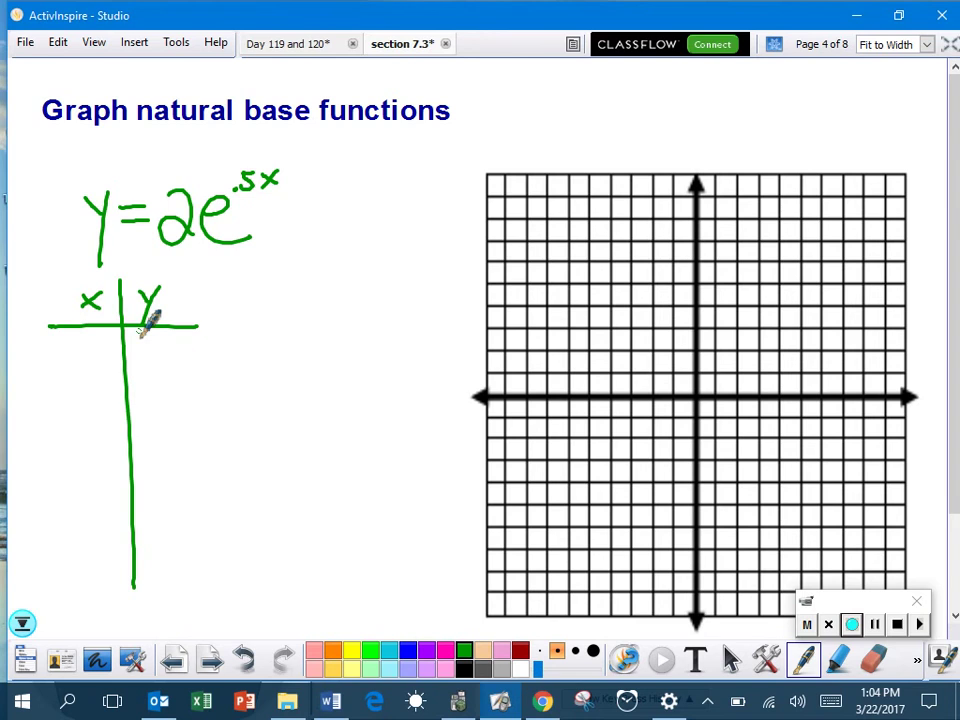
- Replace Y1 on the calculator with 2e^(.5X)
{"action": "key", "text": "alt+Tab"}
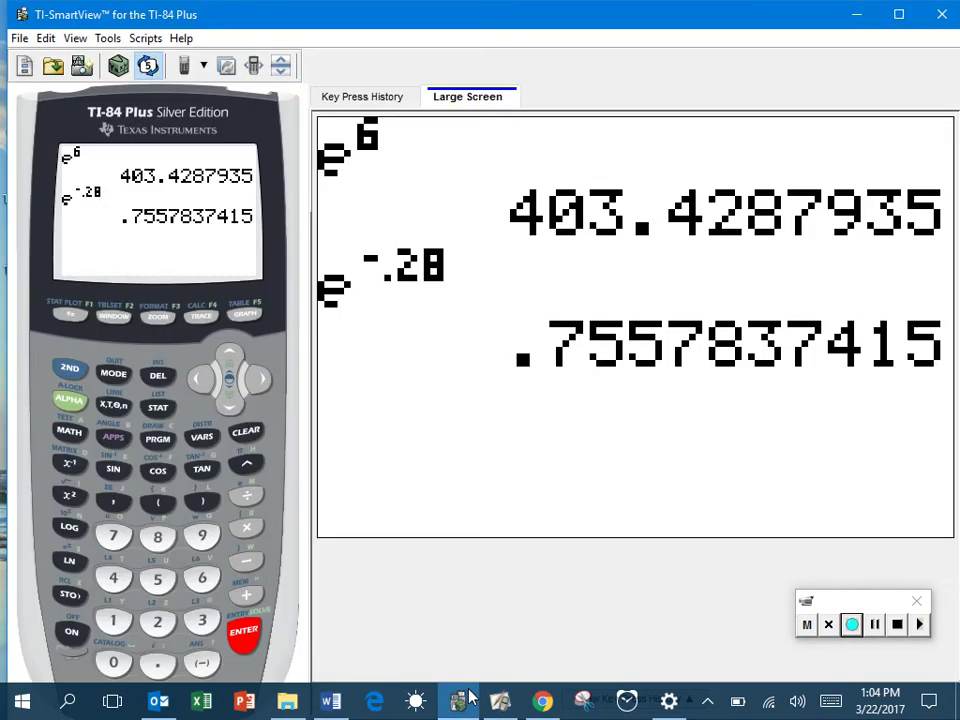
{"action": "left_click", "coordinate": [70, 315]}
{"action": "left_click", "coordinate": [246, 432]}
{"action": "left_click", "coordinate": [166, 623]}
{"action": "left_click", "coordinate": [69, 368]}
{"action": "left_click", "coordinate": [69, 561]}
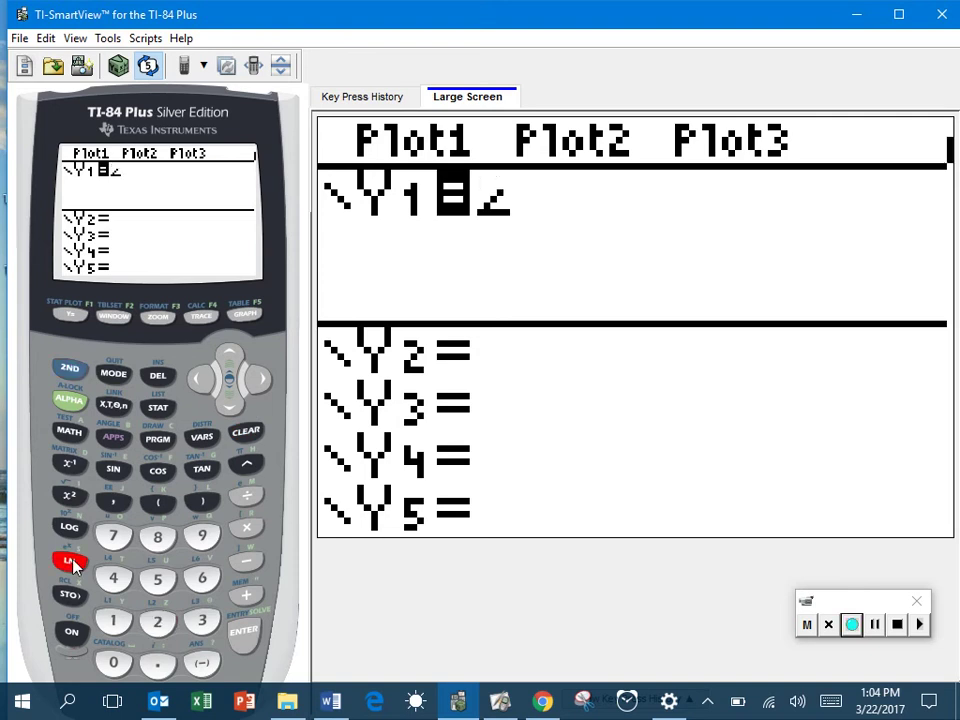
{"action": "left_click", "coordinate": [157, 663]}
{"action": "left_click", "coordinate": [157, 579]}
{"action": "left_click", "coordinate": [113, 405]}
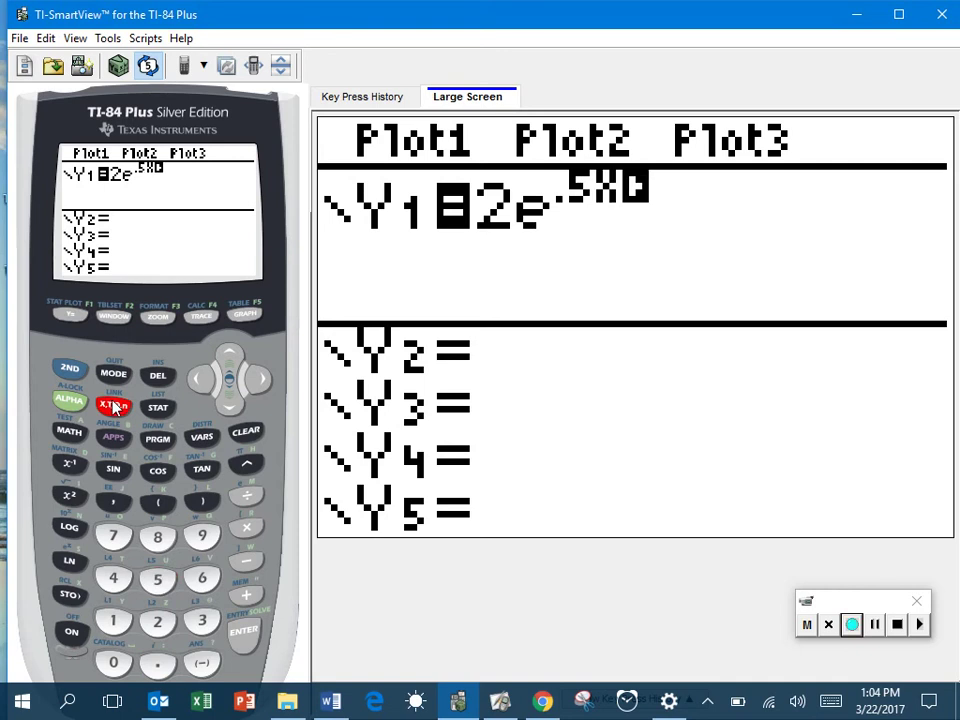
- Set TblStart to 0 and show Y1's table, scrolling up to X=-2
{"action": "left_click", "coordinate": [85, 365]}
{"action": "left_click", "coordinate": [244, 316]}
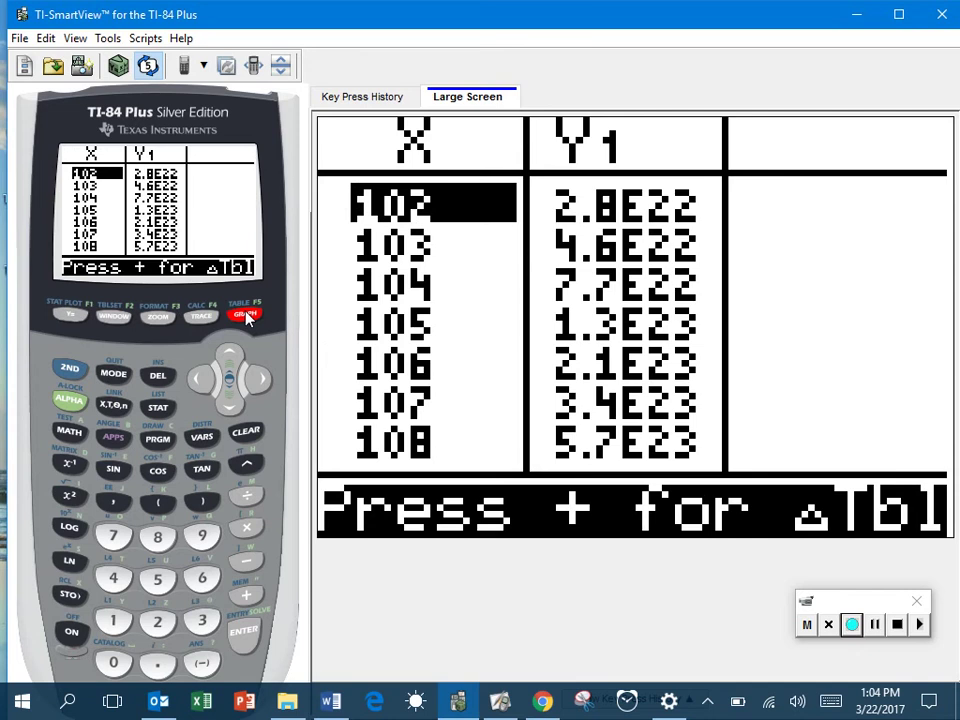
{"action": "left_click", "coordinate": [70, 368]}
{"action": "left_click", "coordinate": [114, 318]}
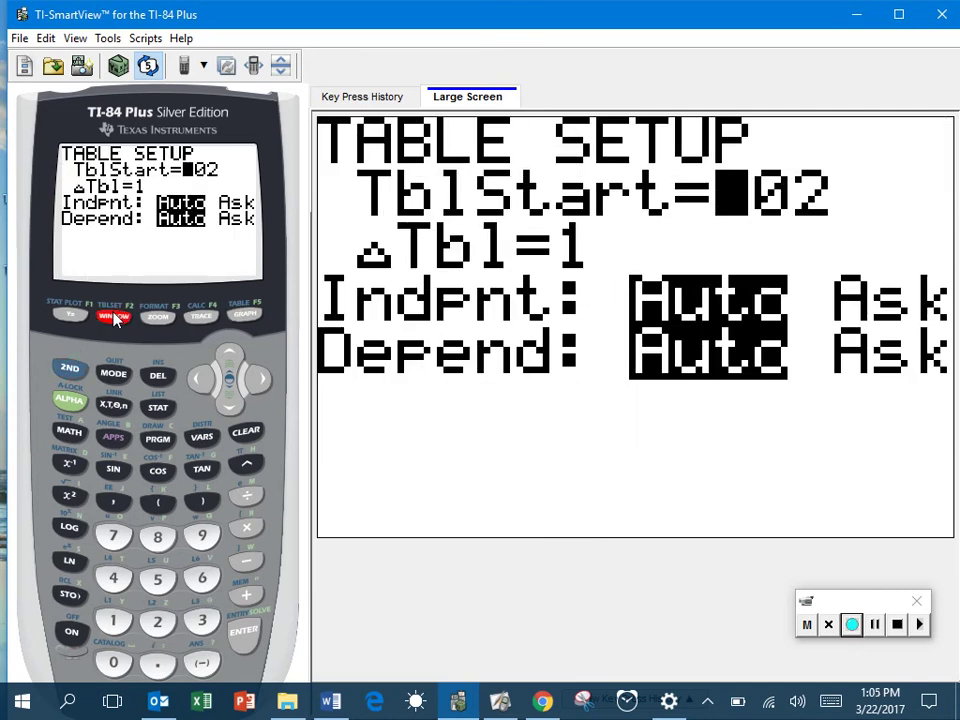
{"action": "left_click", "coordinate": [113, 664]}
{"action": "left_click", "coordinate": [70, 368]}
{"action": "left_click", "coordinate": [246, 315]}
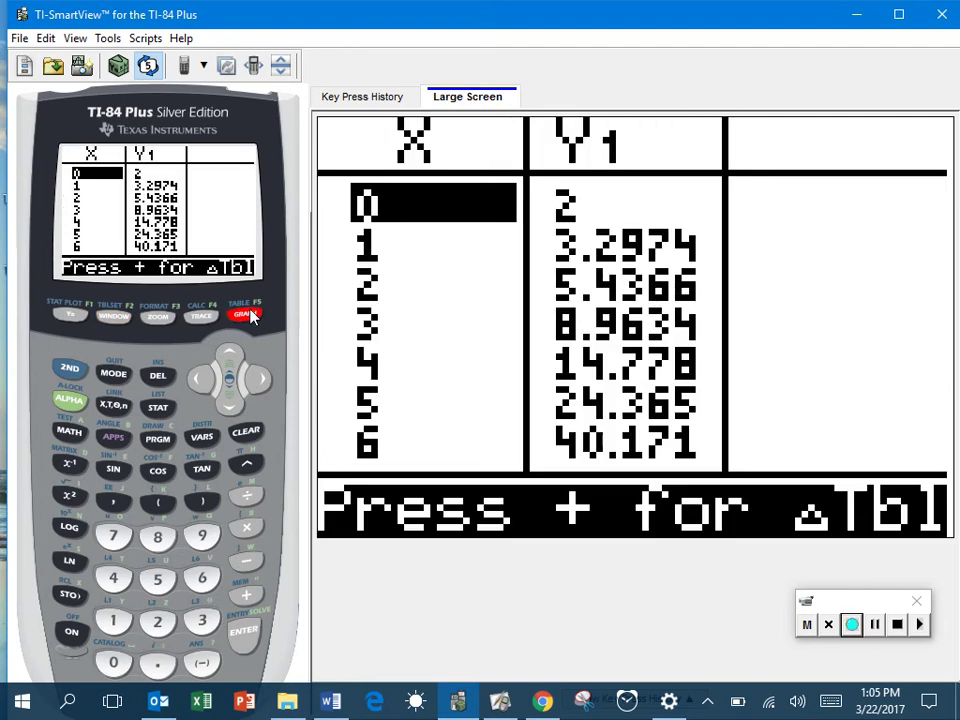
{"action": "left_click", "coordinate": [230, 358]}
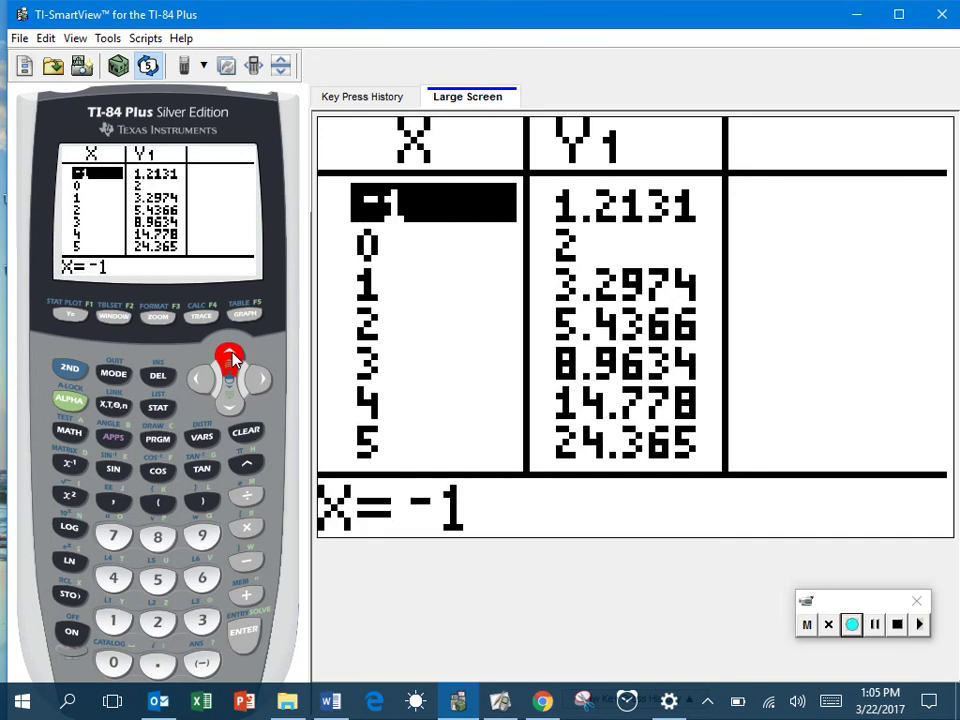
{"action": "left_click", "coordinate": [230, 358]}
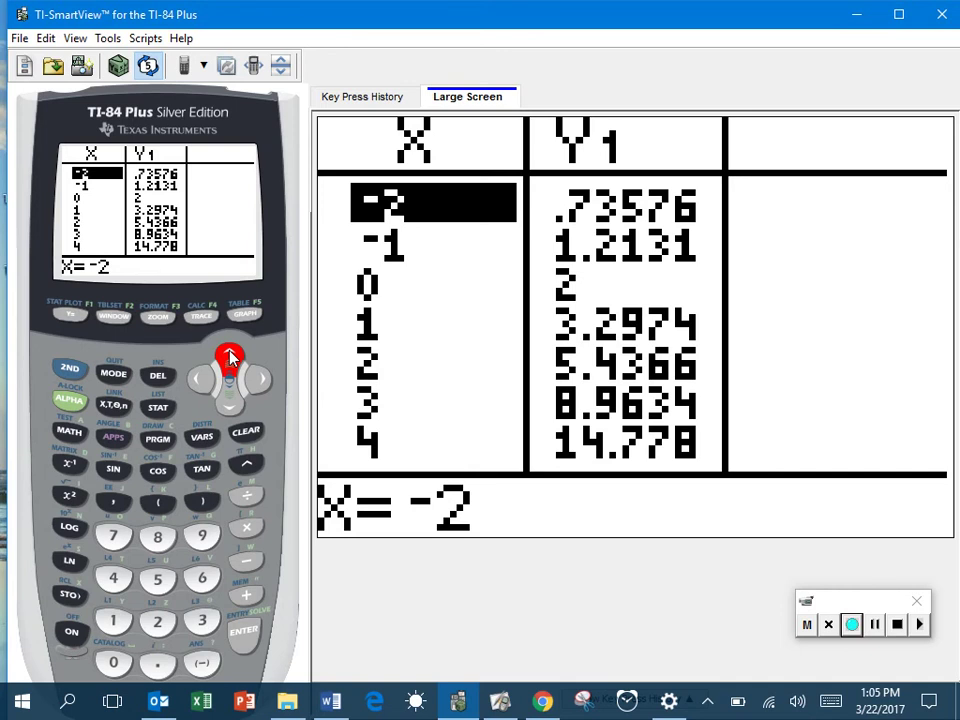
- Graph Y1 with ZStandard, then return to the table of values
{"action": "left_click", "coordinate": [160, 318]}
{"action": "left_click", "coordinate": [204, 580]}
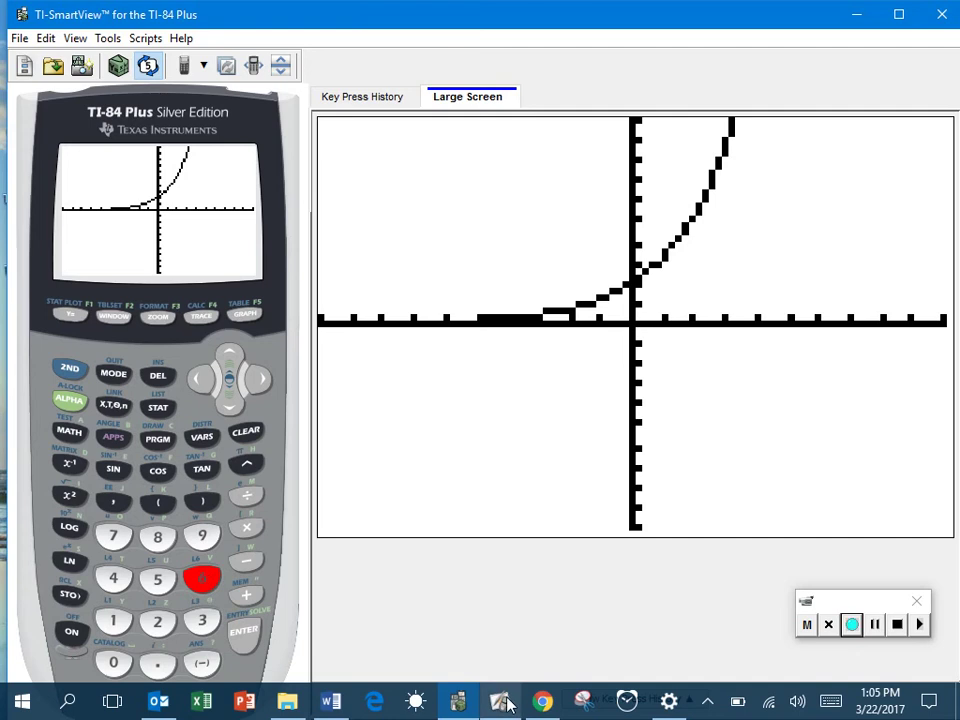
{"action": "mouse_move", "coordinate": [502, 705]}
{"action": "left_click", "coordinate": [243, 316]}
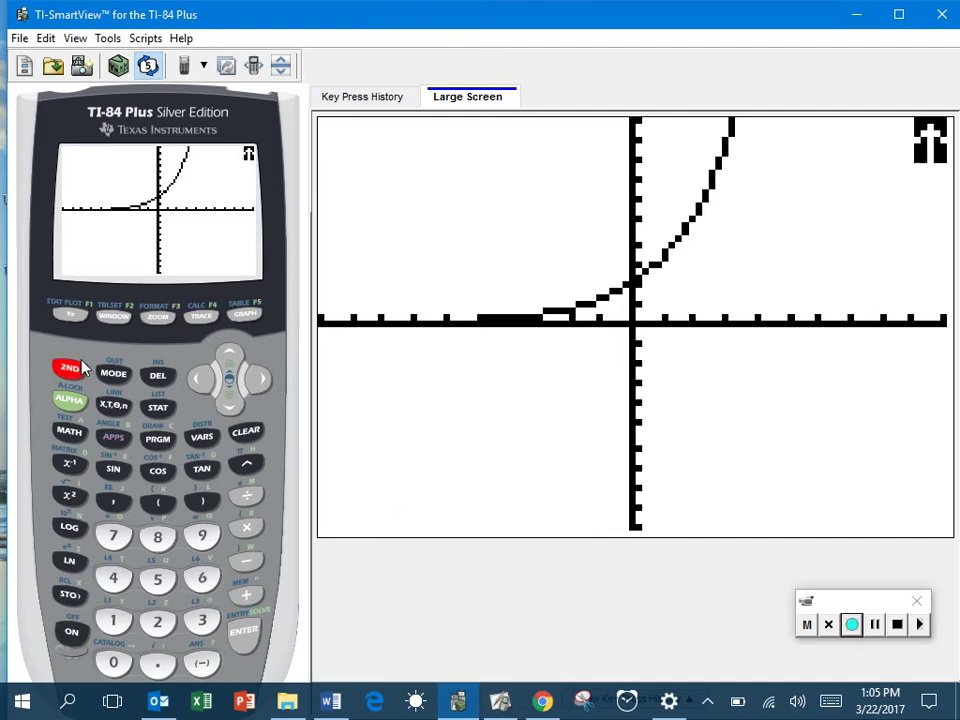
{"action": "left_click", "coordinate": [243, 316]}
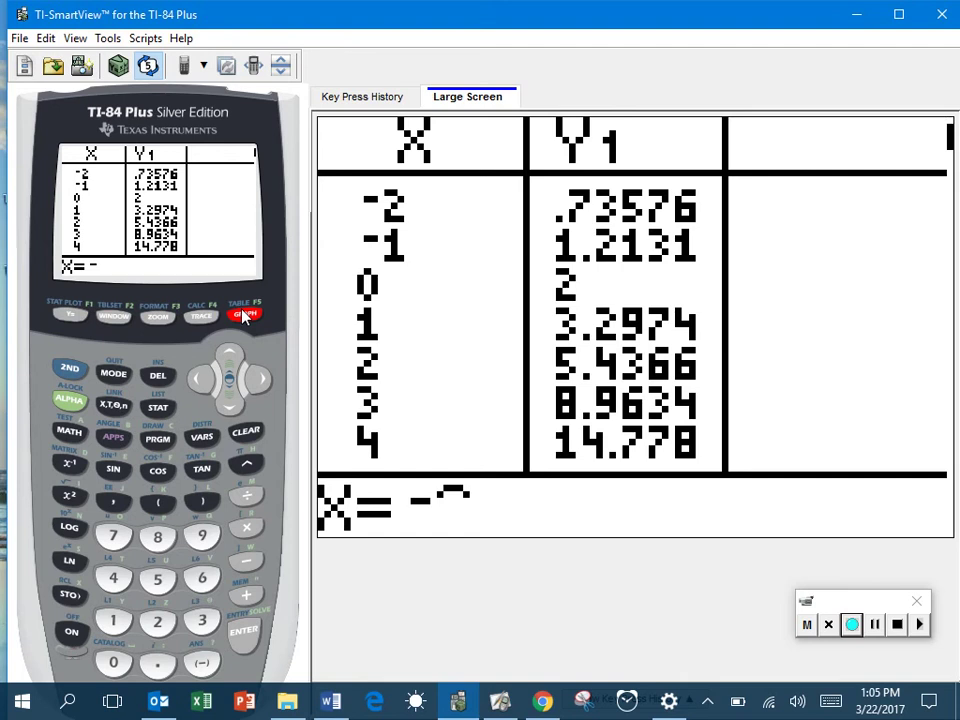
- Fill the T-table with -2|.7, -1|1.21, 0|2, 1|3.3 and 2|5.4
{"action": "left_click", "coordinate": [507, 701]}
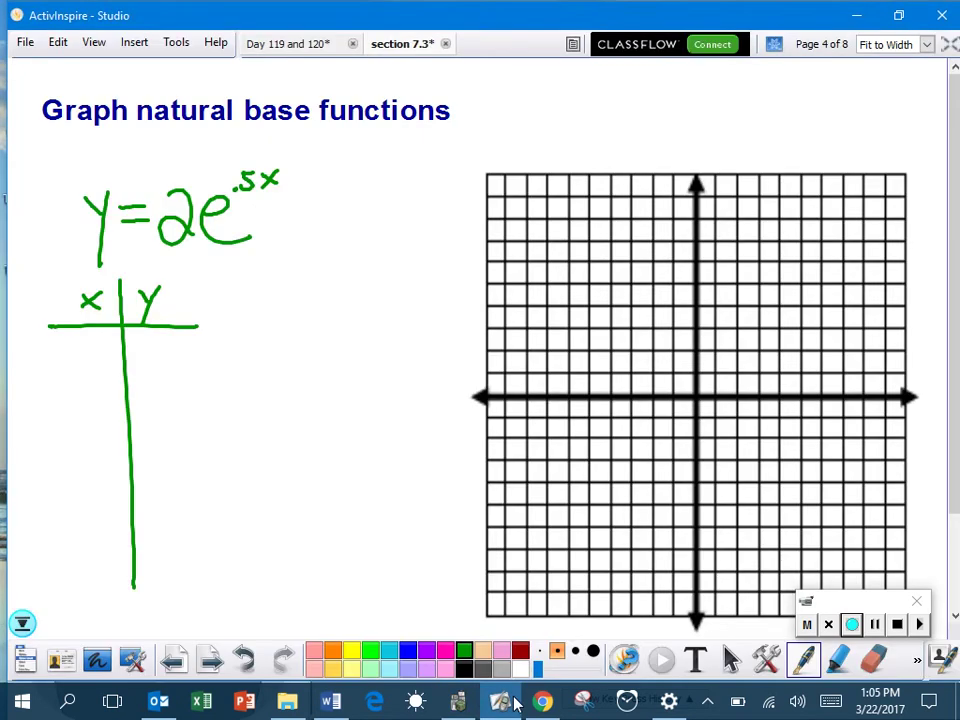
{"action": "left_click_drag", "start_coordinate": [62, 356], "coordinate": [164, 375]}
{"action": "left_click", "coordinate": [143, 368]}
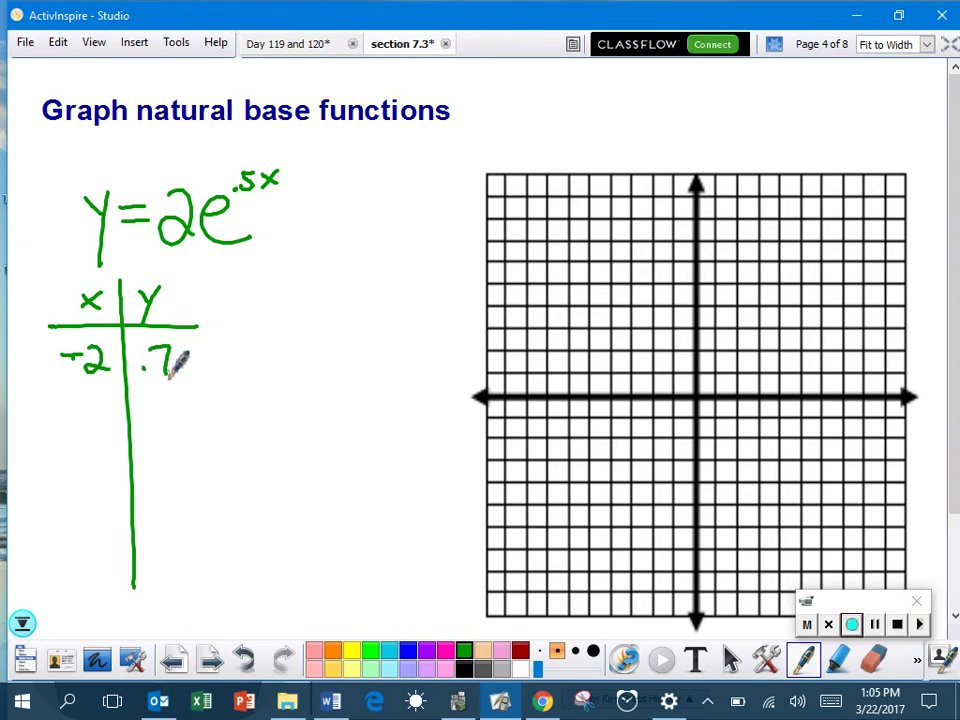
{"action": "left_click_drag", "start_coordinate": [74, 406], "coordinate": [86, 405]}
{"action": "mouse_move", "coordinate": [102, 390]}
{"action": "left_mouse_down"}
{"action": "mouse_move", "coordinate": [113, 423]}
{"action": "mouse_move", "coordinate": [150, 398]}
{"action": "mouse_move", "coordinate": [162, 415]}
{"action": "mouse_move", "coordinate": [201, 421]}
{"action": "left_mouse_up"}
{"action": "left_click", "coordinate": [162, 410]}
{"action": "left_click_drag", "start_coordinate": [106, 437], "coordinate": [170, 466]}
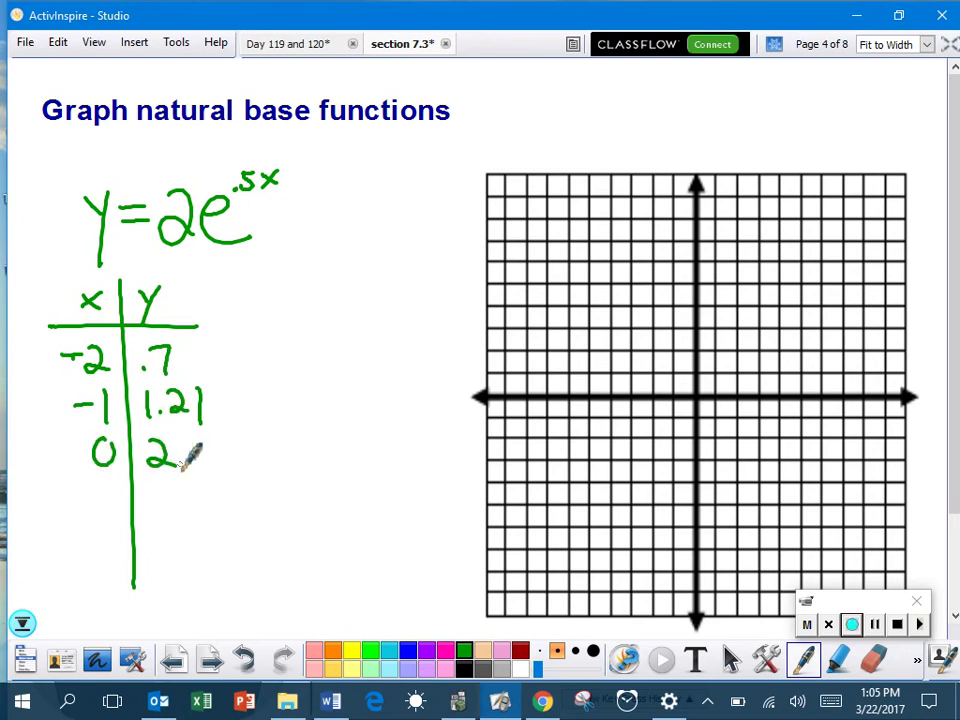
{"action": "left_click_drag", "start_coordinate": [107, 480], "coordinate": [106, 512]}
{"action": "mouse_move", "coordinate": [153, 479]}
{"action": "left_mouse_down"}
{"action": "mouse_move", "coordinate": [163, 486]}
{"action": "mouse_move", "coordinate": [156, 506]}
{"action": "mouse_move", "coordinate": [189, 499]}
{"action": "left_mouse_up"}
{"action": "left_click", "coordinate": [170, 507]}
{"action": "mouse_move", "coordinate": [102, 532]}
{"action": "left_mouse_down"}
{"action": "mouse_move", "coordinate": [128, 556]}
{"action": "mouse_move", "coordinate": [171, 522]}
{"action": "mouse_move", "coordinate": [211, 560]}
{"action": "left_mouse_up"}
{"action": "left_click", "coordinate": [178, 541]}
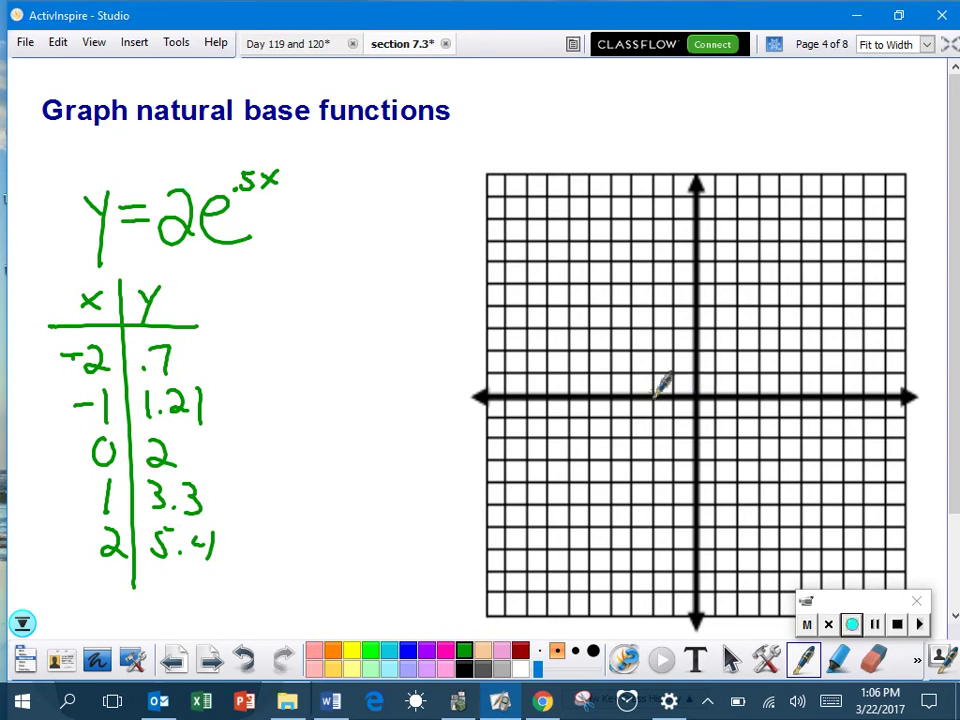
- Plot the five points on the grid and sketch the rising curve through them
{"action": "left_click", "coordinate": [654, 383]}
{"action": "left_click", "coordinate": [671, 363]}
{"action": "left_click", "coordinate": [694, 347]}
{"action": "left_click", "coordinate": [714, 320]}
{"action": "left_click", "coordinate": [737, 273]}
{"action": "mouse_move", "coordinate": [684, 348]}
{"action": "left_mouse_down"}
{"action": "mouse_move", "coordinate": [619, 395]}
{"action": "mouse_move", "coordinate": [579, 392]}
{"action": "mouse_move", "coordinate": [675, 362]}
{"action": "mouse_move", "coordinate": [725, 306]}
{"action": "mouse_move", "coordinate": [747, 245]}
{"action": "mouse_move", "coordinate": [760, 150]}
{"action": "left_mouse_up"}
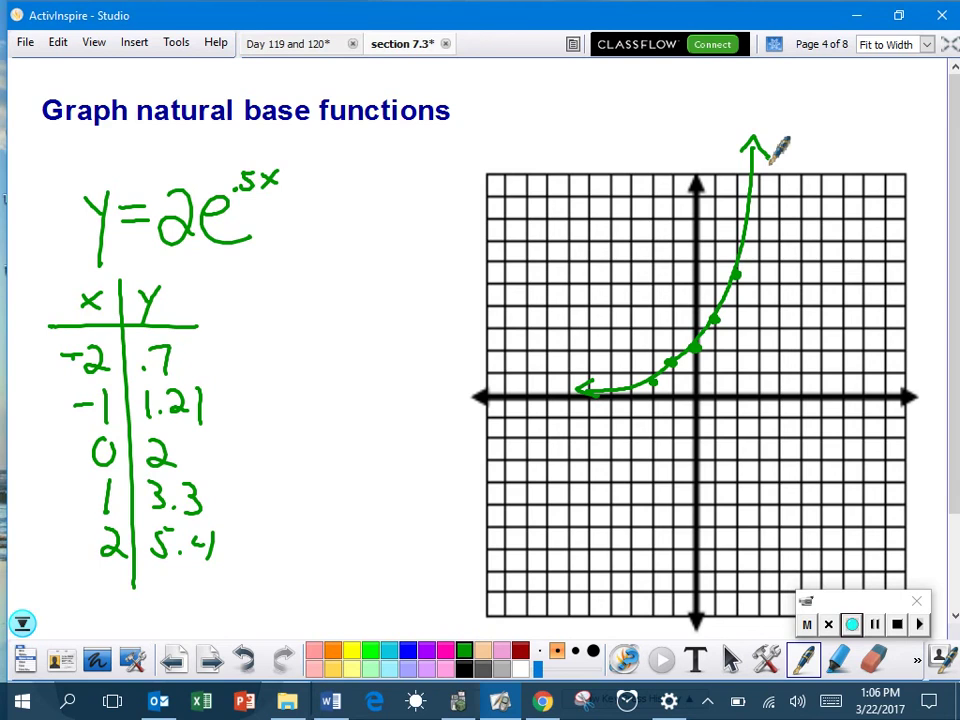
- Extend the page downward and begin writing y = e in blue below the table
{"action": "left_click", "coordinate": [22, 624]}
{"action": "left_click", "coordinate": [22, 624]}
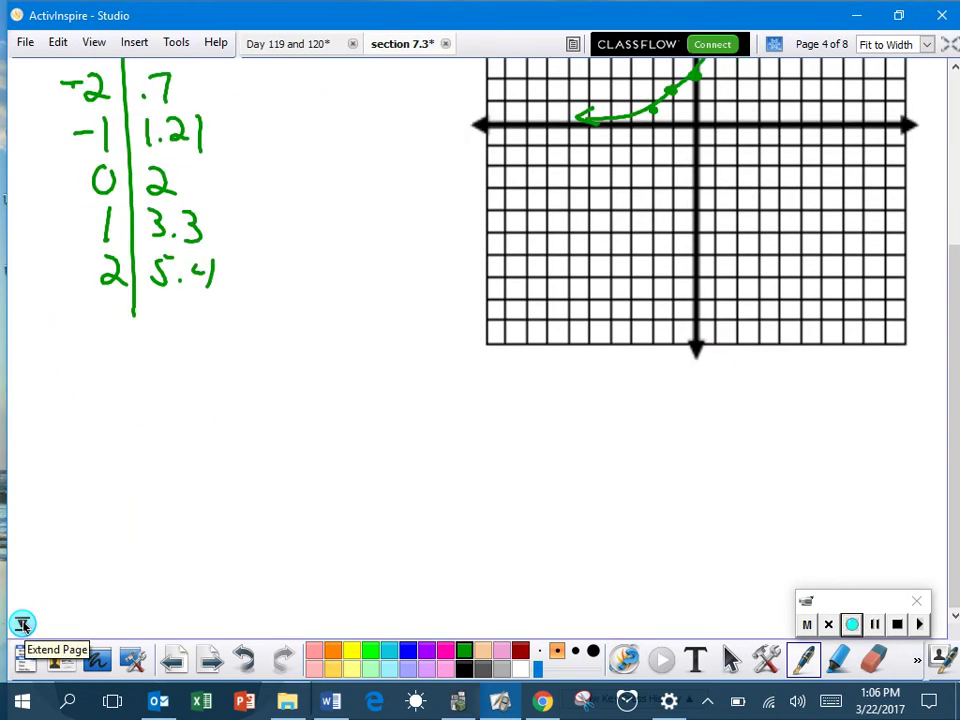
{"action": "left_click", "coordinate": [408, 651]}
{"action": "left_click_drag", "start_coordinate": [127, 376], "coordinate": [141, 404]}
{"action": "mouse_move", "coordinate": [152, 374]}
{"action": "left_mouse_down"}
{"action": "mouse_move", "coordinate": [149, 409]}
{"action": "mouse_move", "coordinate": [190, 393]}
{"action": "left_mouse_up"}
{"action": "mouse_move", "coordinate": [160, 402]}
{"action": "left_mouse_down"}
{"action": "mouse_move", "coordinate": [208, 404]}
{"action": "mouse_move", "coordinate": [228, 386]}
{"action": "mouse_move", "coordinate": [249, 426]}
{"action": "left_mouse_up"}
{"action": "left_click", "coordinate": [205, 396]}
- Complete the equation with exponent -2(x+1) and +3
{"action": "left_click_drag", "start_coordinate": [226, 352], "coordinate": [262, 372]}
{"action": "mouse_move", "coordinate": [270, 352]}
{"action": "left_mouse_down"}
{"action": "mouse_move", "coordinate": [288, 372]}
{"action": "mouse_move", "coordinate": [271, 372]}
{"action": "mouse_move", "coordinate": [310, 360]}
{"action": "left_mouse_up"}
{"action": "left_click", "coordinate": [301, 358]}
{"action": "left_click_drag", "start_coordinate": [301, 349], "coordinate": [301, 372]}
{"action": "mouse_move", "coordinate": [318, 343]}
{"action": "left_mouse_down"}
{"action": "mouse_move", "coordinate": [330, 395]}
{"action": "mouse_move", "coordinate": [380, 404]}
{"action": "left_mouse_up"}
{"action": "left_click_drag", "start_coordinate": [366, 390], "coordinate": [366, 418]}
{"action": "mouse_move", "coordinate": [393, 387]}
{"action": "left_mouse_down"}
{"action": "mouse_move", "coordinate": [414, 377]}
{"action": "mouse_move", "coordinate": [400, 422]}
{"action": "left_mouse_up"}
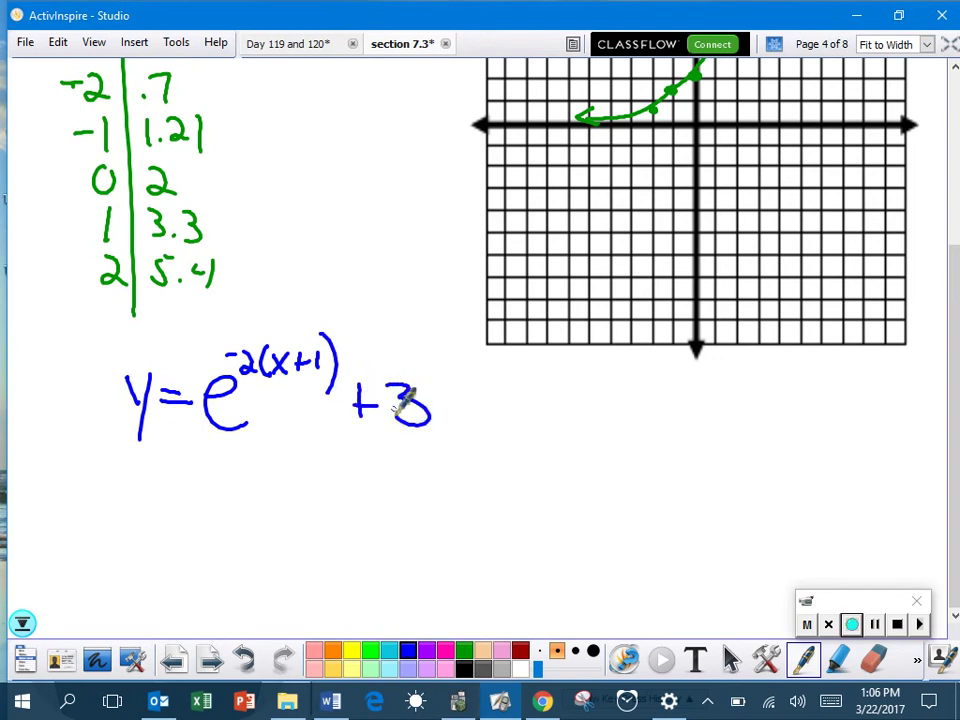
- Annotate in pink: an 'up 3' arrow and a curved arrow labelled 'Left 1unit.'
{"action": "mouse_move", "coordinate": [393, 432]}
{"action": "left_mouse_down"}
{"action": "mouse_move", "coordinate": [393, 488]}
{"action": "mouse_move", "coordinate": [410, 448]}
{"action": "left_mouse_up"}
{"action": "mouse_move", "coordinate": [367, 490]}
{"action": "left_mouse_down"}
{"action": "mouse_move", "coordinate": [407, 488]}
{"action": "mouse_move", "coordinate": [402, 512]}
{"action": "mouse_move", "coordinate": [465, 504]}
{"action": "mouse_move", "coordinate": [437, 507]}
{"action": "left_mouse_up"}
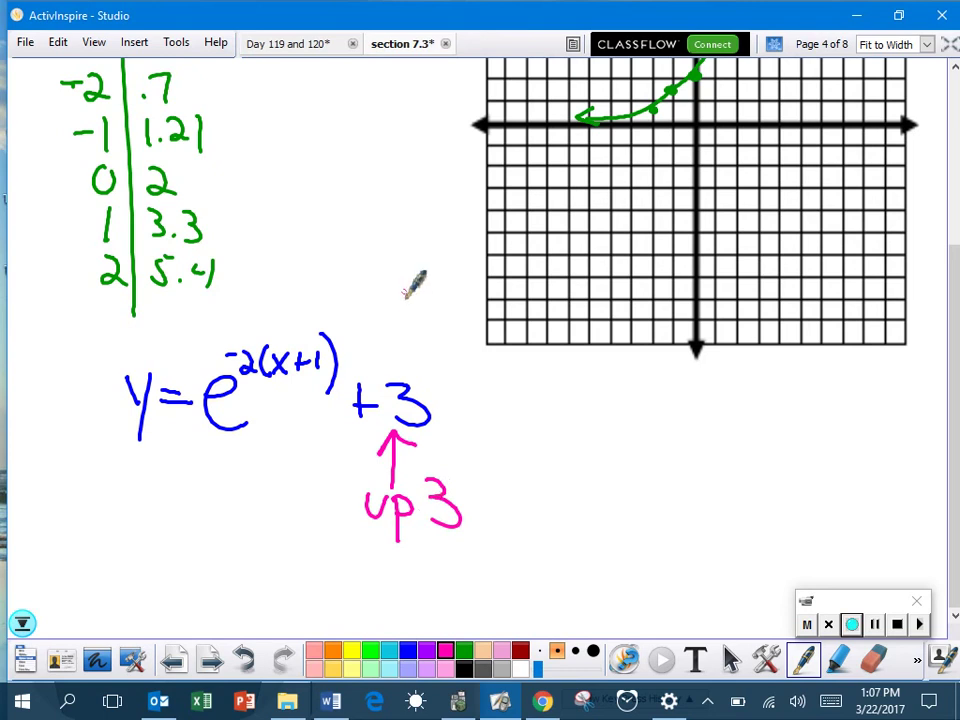
{"action": "mouse_move", "coordinate": [389, 282]}
{"action": "left_mouse_down"}
{"action": "mouse_move", "coordinate": [311, 312]}
{"action": "mouse_move", "coordinate": [304, 340]}
{"action": "mouse_move", "coordinate": [335, 335]}
{"action": "left_mouse_up"}
{"action": "mouse_move", "coordinate": [397, 258]}
{"action": "left_mouse_down"}
{"action": "mouse_move", "coordinate": [446, 261]}
{"action": "mouse_move", "coordinate": [461, 251]}
{"action": "mouse_move", "coordinate": [476, 262]}
{"action": "left_mouse_up"}
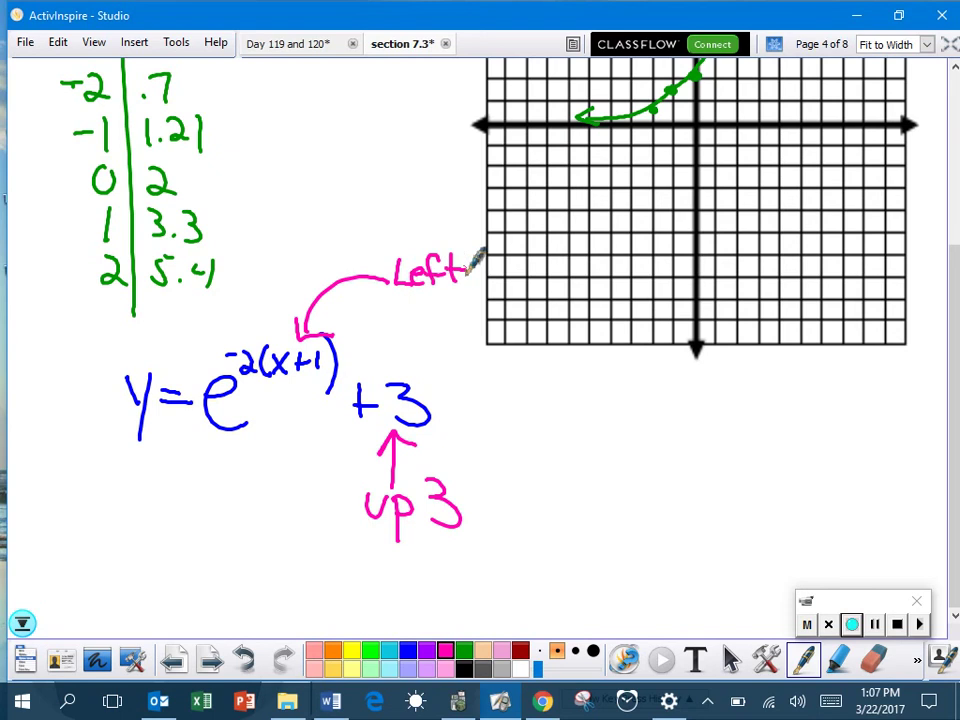
{"action": "mouse_move", "coordinate": [390, 302]}
{"action": "left_mouse_down"}
{"action": "mouse_move", "coordinate": [392, 330]}
{"action": "mouse_move", "coordinate": [414, 318]}
{"action": "mouse_move", "coordinate": [436, 322]}
{"action": "mouse_move", "coordinate": [454, 311]}
{"action": "mouse_move", "coordinate": [452, 300]}
{"action": "left_mouse_up"}
{"action": "left_click", "coordinate": [471, 322]}
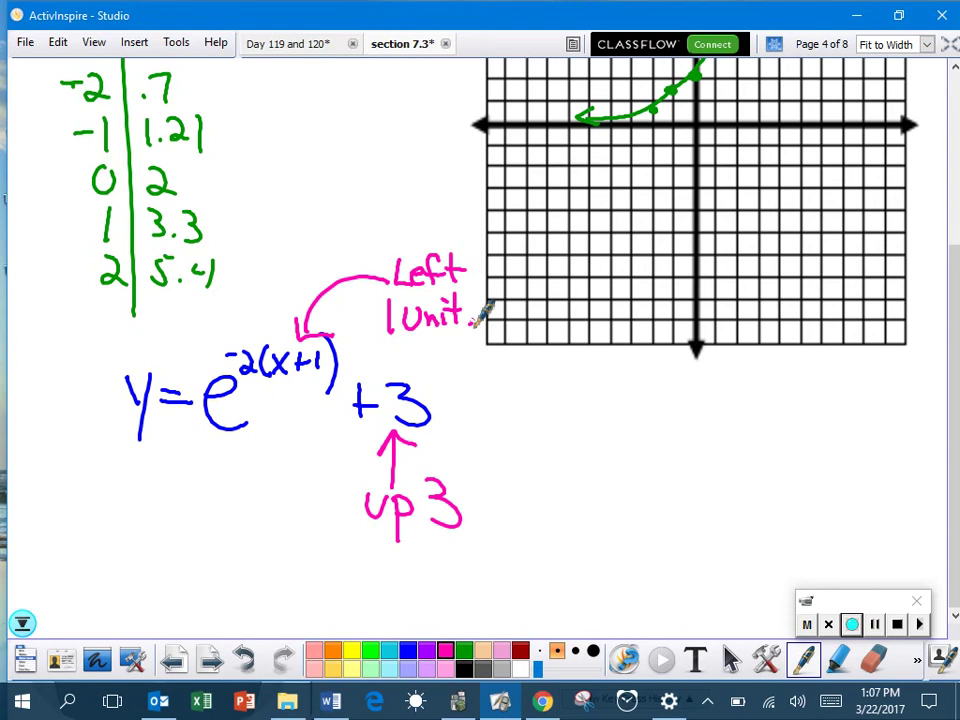
{"action": "left_click_drag", "start_coordinate": [955, 435], "coordinate": [955, 350]}
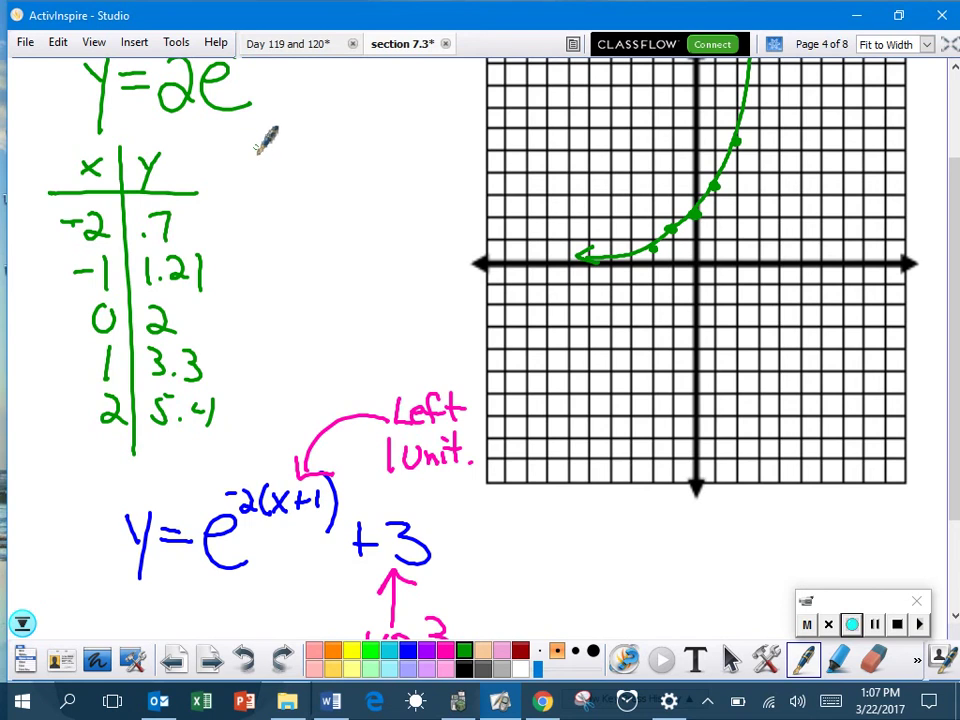
- Write the heading Domain, underline it, and note All real#'s
{"action": "mouse_move", "coordinate": [259, 118]}
{"action": "left_mouse_down"}
{"action": "mouse_move", "coordinate": [262, 160]}
{"action": "mouse_move", "coordinate": [311, 140]}
{"action": "mouse_move", "coordinate": [352, 152]}
{"action": "mouse_move", "coordinate": [390, 138]}
{"action": "left_mouse_up"}
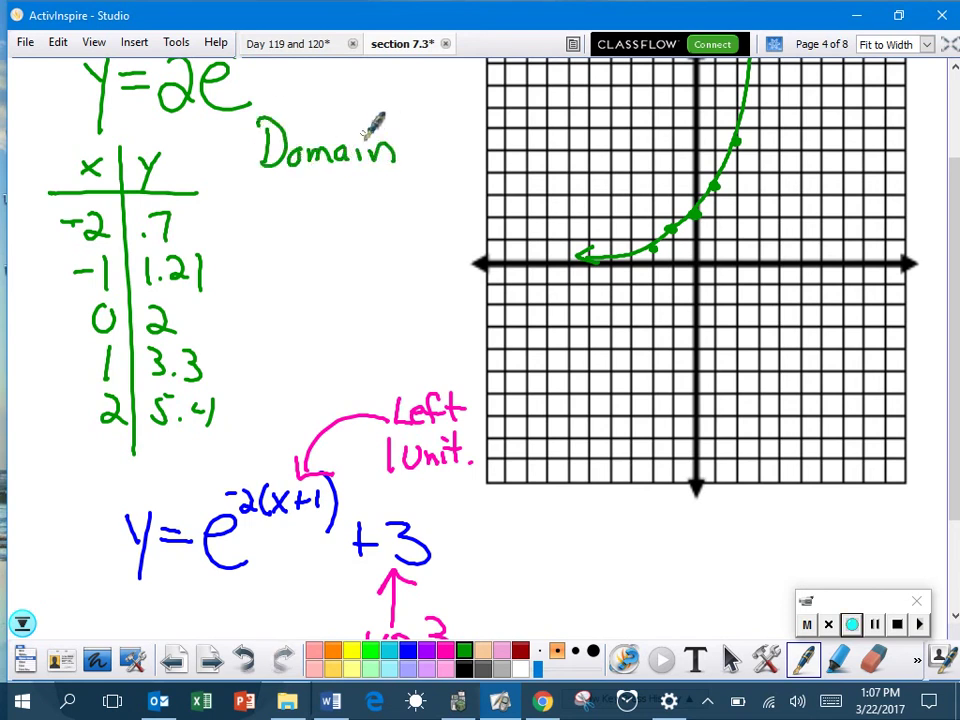
{"action": "left_click_drag", "start_coordinate": [280, 170], "coordinate": [395, 172]}
{"action": "mouse_move", "coordinate": [258, 222]}
{"action": "left_mouse_down"}
{"action": "mouse_move", "coordinate": [310, 212]}
{"action": "mouse_move", "coordinate": [340, 200]}
{"action": "mouse_move", "coordinate": [382, 210]}
{"action": "mouse_move", "coordinate": [402, 182]}
{"action": "mouse_move", "coordinate": [384, 196]}
{"action": "mouse_move", "coordinate": [423, 194]}
{"action": "left_mouse_up"}
{"action": "mouse_move", "coordinate": [447, 190]}
{"action": "left_mouse_down"}
{"action": "mouse_move", "coordinate": [444, 205]}
{"action": "mouse_move", "coordinate": [428, 208]}
{"action": "left_mouse_up"}
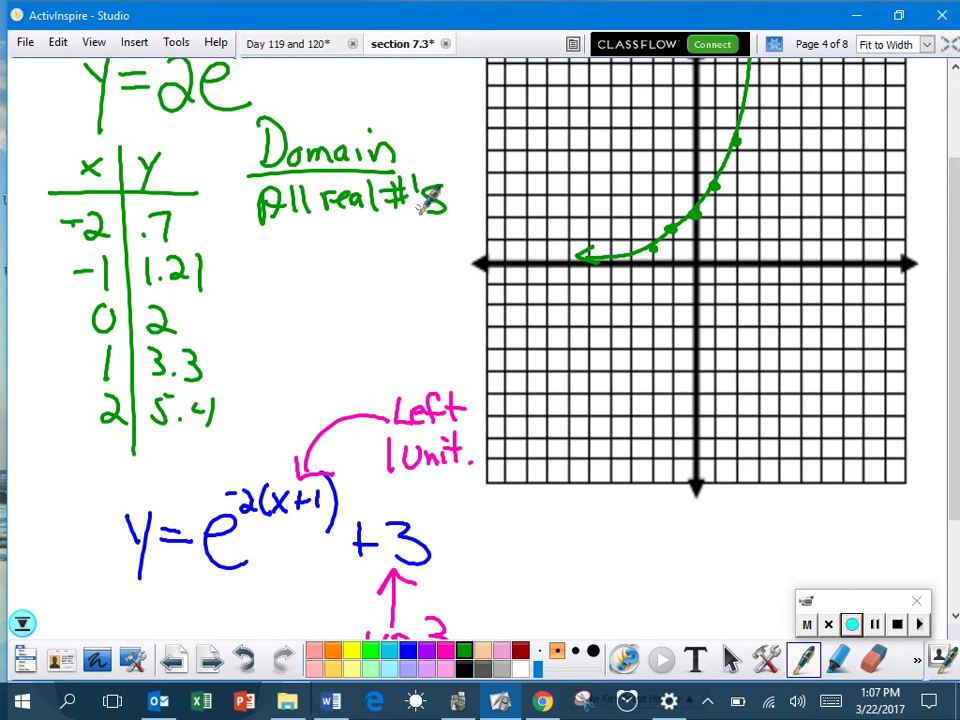
- Write Range: Y>0 beneath the domain note
{"action": "mouse_move", "coordinate": [270, 235]}
{"action": "left_mouse_down"}
{"action": "mouse_move", "coordinate": [272, 268]}
{"action": "mouse_move", "coordinate": [315, 242]}
{"action": "mouse_move", "coordinate": [355, 240]}
{"action": "mouse_move", "coordinate": [368, 264]}
{"action": "left_mouse_up"}
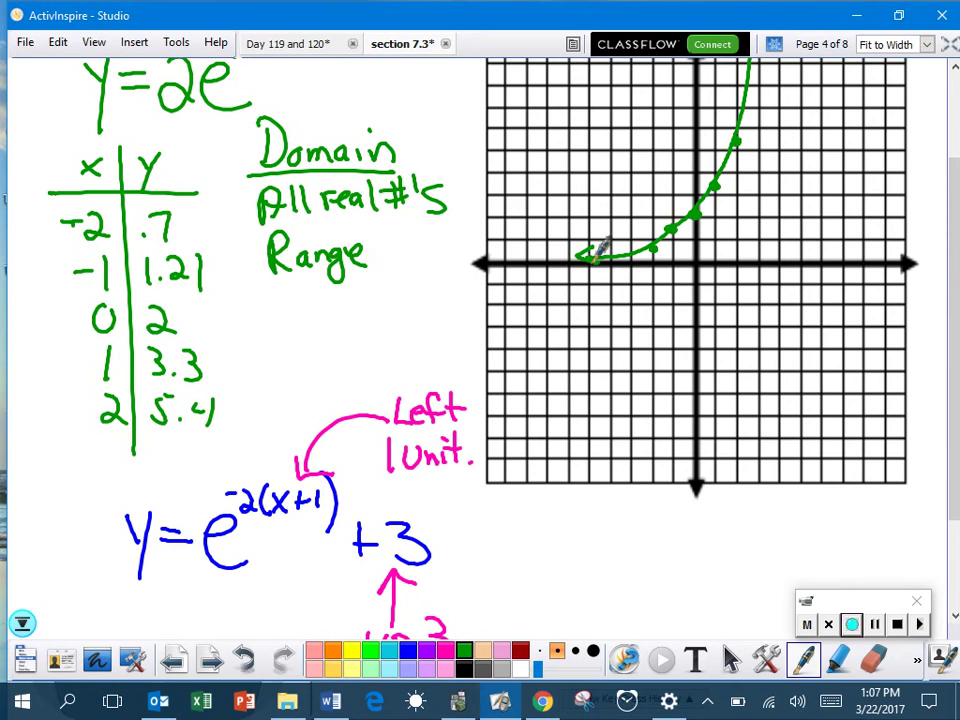
{"action": "mouse_move", "coordinate": [308, 292]}
{"action": "left_mouse_down"}
{"action": "mouse_move", "coordinate": [325, 313]}
{"action": "mouse_move", "coordinate": [320, 337]}
{"action": "left_mouse_up"}
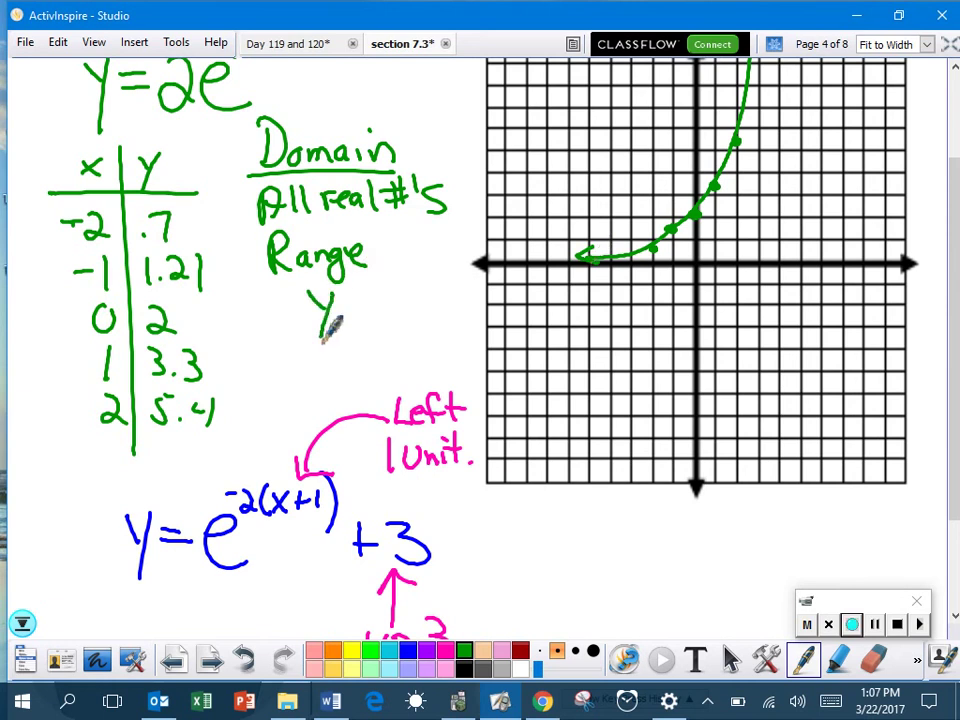
{"action": "mouse_move", "coordinate": [342, 292]}
{"action": "left_mouse_down"}
{"action": "mouse_move", "coordinate": [374, 304]}
{"action": "mouse_move", "coordinate": [346, 318]}
{"action": "left_mouse_up"}
{"action": "left_click_drag", "start_coordinate": [400, 288], "coordinate": [398, 290]}
{"action": "left_click", "coordinate": [377, 245]}
{"action": "left_click", "coordinate": [378, 262]}
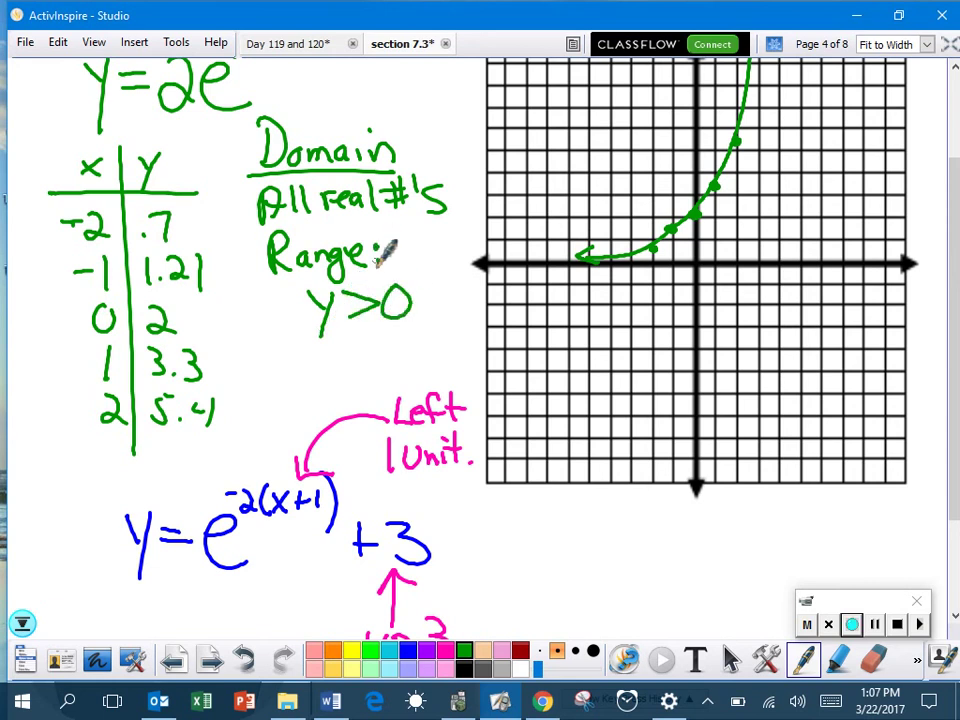
{"action": "left_click_drag", "start_coordinate": [955, 415], "coordinate": [950, 533]}
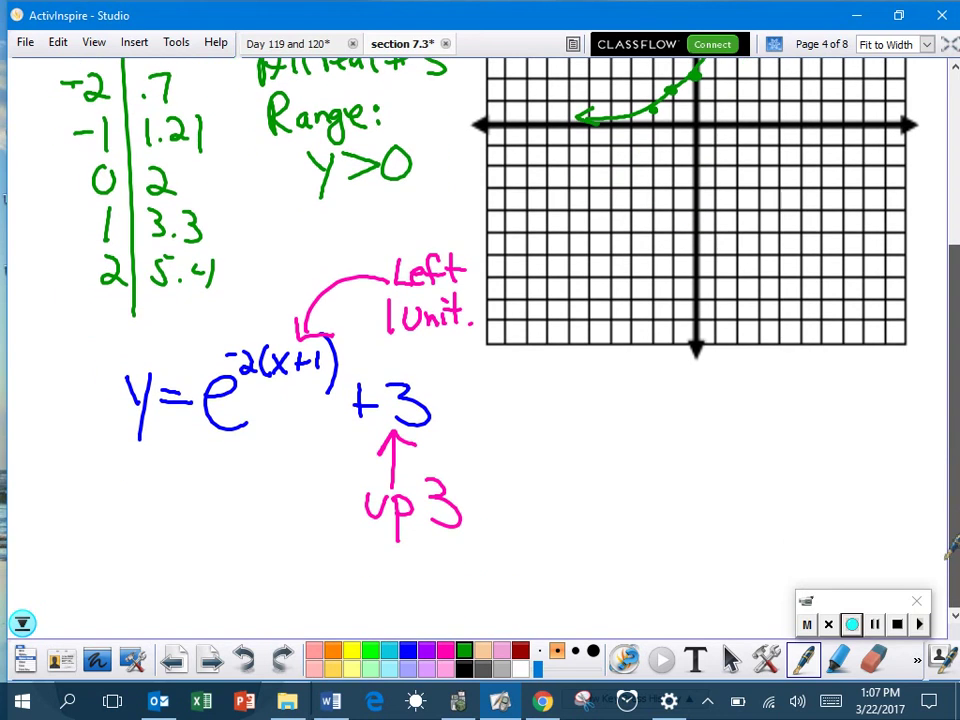
- In purple ink, circle the '+3' and 'up 3' notes and write 'Range: Y>3' beside them
{"action": "left_click", "coordinate": [427, 651]}
{"action": "mouse_move", "coordinate": [332, 418]}
{"action": "left_mouse_down"}
{"action": "mouse_move", "coordinate": [414, 577]}
{"action": "mouse_move", "coordinate": [365, 369]}
{"action": "mouse_move", "coordinate": [494, 491]}
{"action": "mouse_move", "coordinate": [414, 357]}
{"action": "mouse_move", "coordinate": [432, 565]}
{"action": "left_mouse_up"}
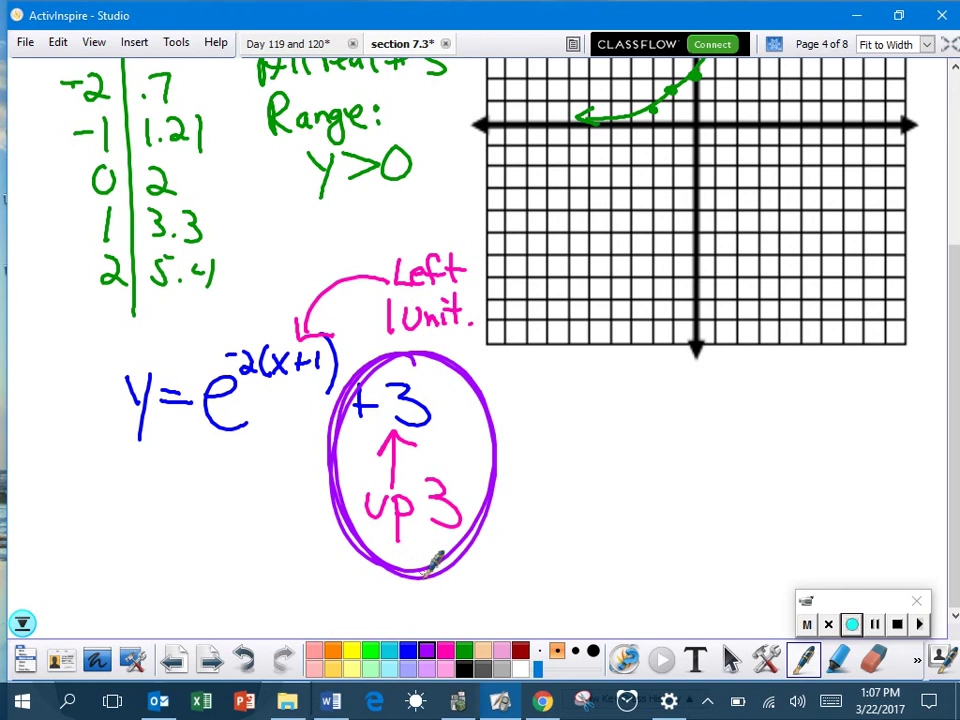
{"action": "mouse_move", "coordinate": [530, 372]}
{"action": "left_mouse_down"}
{"action": "mouse_move", "coordinate": [532, 430]}
{"action": "mouse_move", "coordinate": [562, 430]}
{"action": "mouse_move", "coordinate": [588, 410]}
{"action": "mouse_move", "coordinate": [606, 420]}
{"action": "mouse_move", "coordinate": [626, 400]}
{"action": "mouse_move", "coordinate": [628, 408]}
{"action": "left_mouse_up"}
{"action": "left_click", "coordinate": [650, 393]}
{"action": "left_click", "coordinate": [650, 405]}
{"action": "mouse_move", "coordinate": [563, 455]}
{"action": "left_mouse_down"}
{"action": "mouse_move", "coordinate": [589, 489]}
{"action": "mouse_move", "coordinate": [572, 515]}
{"action": "left_mouse_up"}
{"action": "mouse_move", "coordinate": [597, 455]}
{"action": "left_mouse_down"}
{"action": "mouse_move", "coordinate": [606, 476]}
{"action": "mouse_move", "coordinate": [642, 468]}
{"action": "mouse_move", "coordinate": [632, 482]}
{"action": "left_mouse_up"}
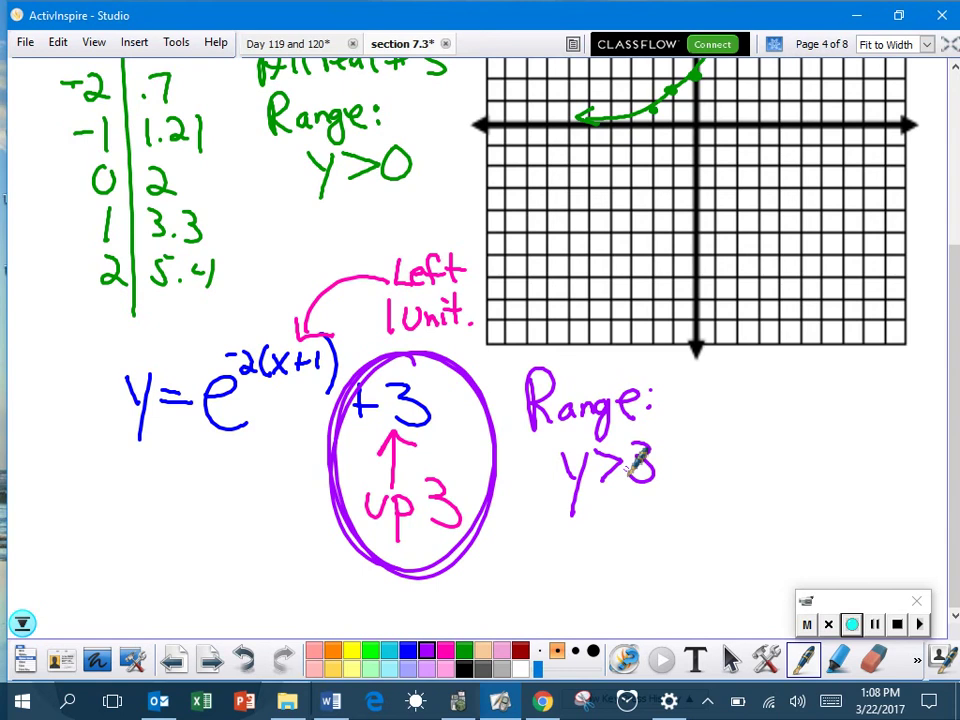
- On page 5, circle (1 + r/n) in purple, curve it to (1+1/n)^n, and begin an 'r=' note
{"action": "left_click", "coordinate": [211, 660]}
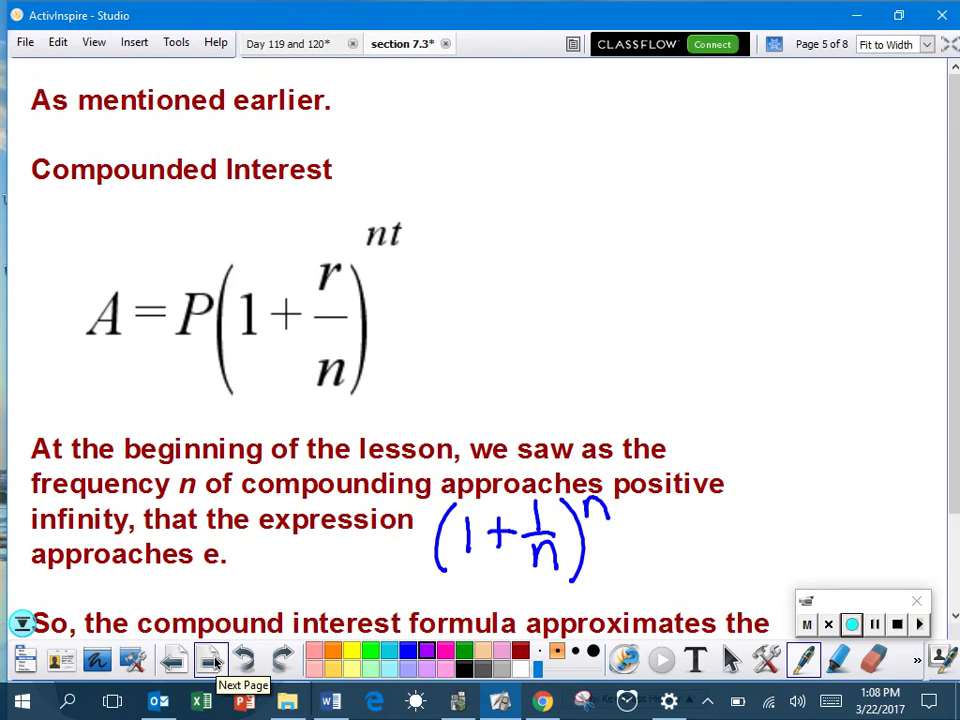
{"action": "scroll", "coordinate": [380, 330], "scroll_direction": "down", "scroll_amount": 3}
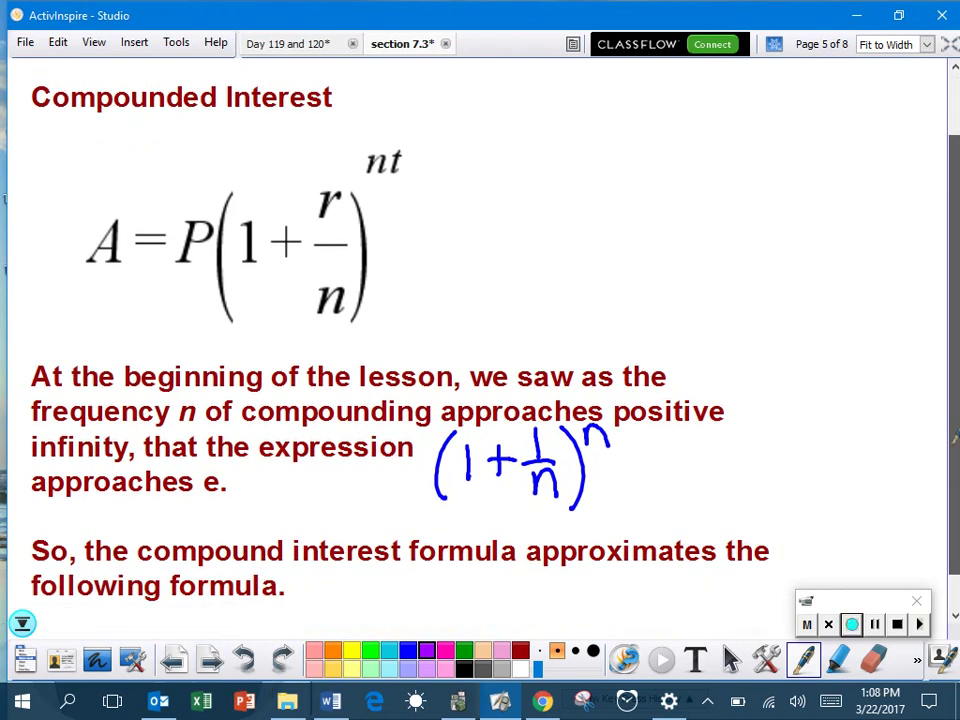
{"action": "scroll", "coordinate": [955, 466], "scroll_direction": "down", "scroll_amount": 1}
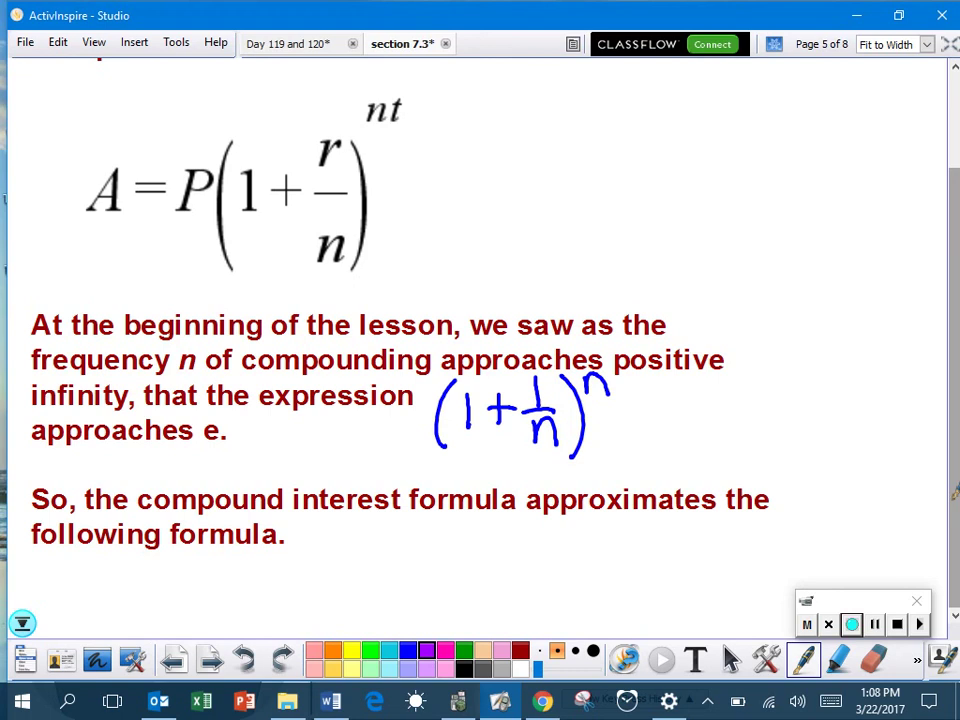
{"action": "mouse_move", "coordinate": [236, 122]}
{"action": "left_mouse_down"}
{"action": "mouse_move", "coordinate": [214, 183]}
{"action": "mouse_move", "coordinate": [315, 300]}
{"action": "mouse_move", "coordinate": [349, 131]}
{"action": "mouse_move", "coordinate": [228, 122]}
{"action": "left_mouse_up"}
{"action": "mouse_move", "coordinate": [405, 210]}
{"action": "left_mouse_down"}
{"action": "mouse_move", "coordinate": [497, 302]}
{"action": "mouse_move", "coordinate": [514, 343]}
{"action": "mouse_move", "coordinate": [497, 350]}
{"action": "left_mouse_up"}
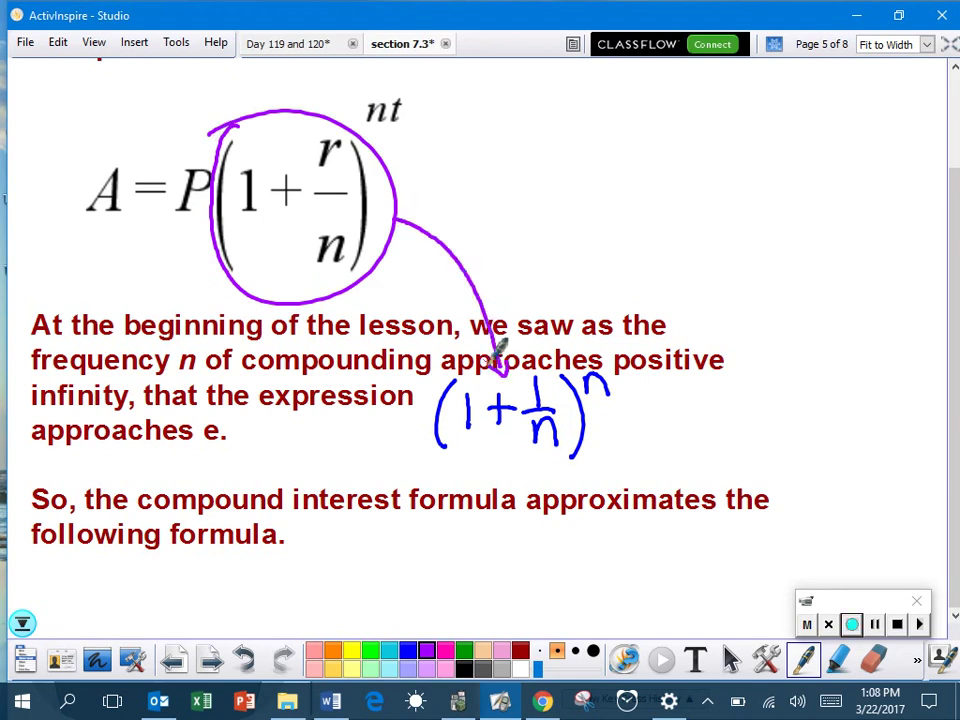
{"action": "left_click_drag", "start_coordinate": [511, 111], "coordinate": [546, 100]}
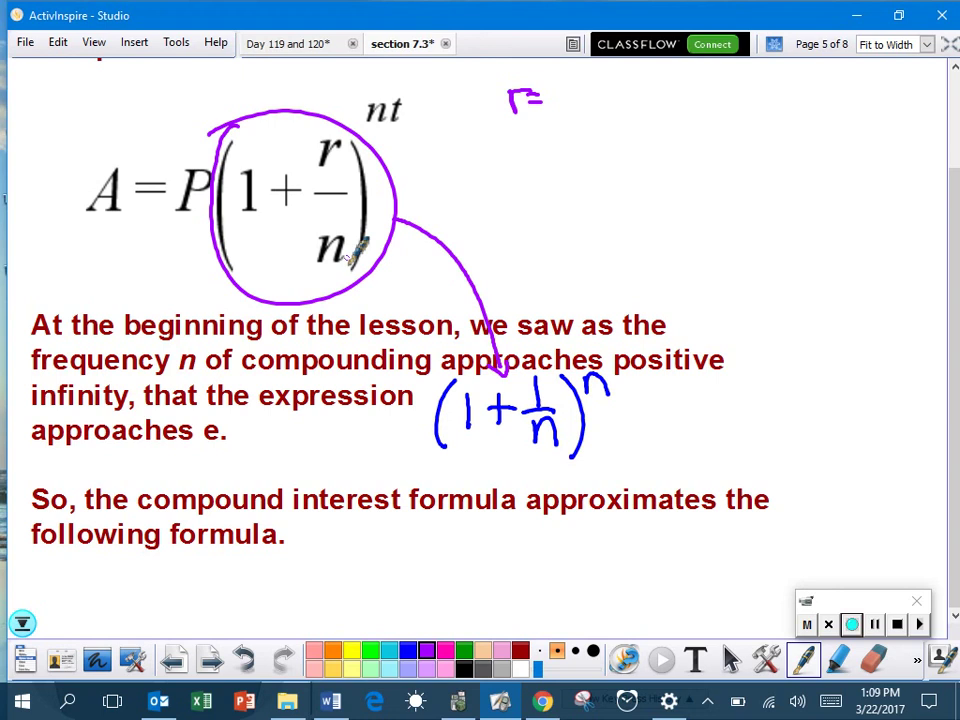
- On page 6, underline 'Continuously Compounded Interest', circle A = Pe^rt and arrow it to 'Powers'
{"action": "left_click", "coordinate": [214, 660]}
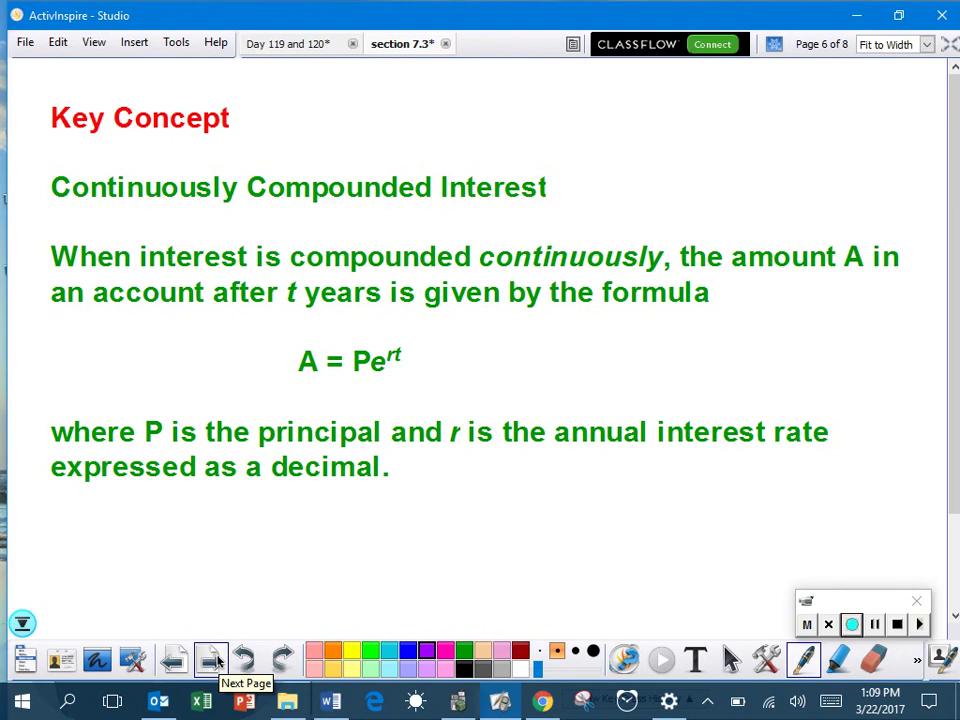
{"action": "left_click_drag", "start_coordinate": [51, 211], "coordinate": [565, 210]}
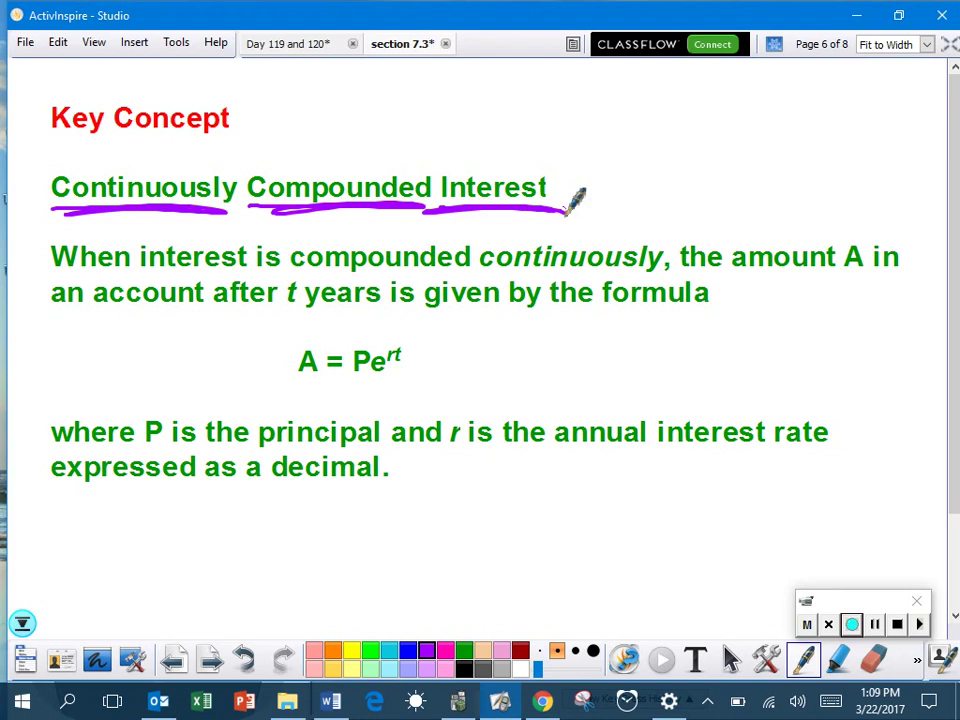
{"action": "mouse_move", "coordinate": [336, 323]}
{"action": "left_mouse_down"}
{"action": "mouse_move", "coordinate": [431, 360]}
{"action": "mouse_move", "coordinate": [328, 327]}
{"action": "left_mouse_up"}
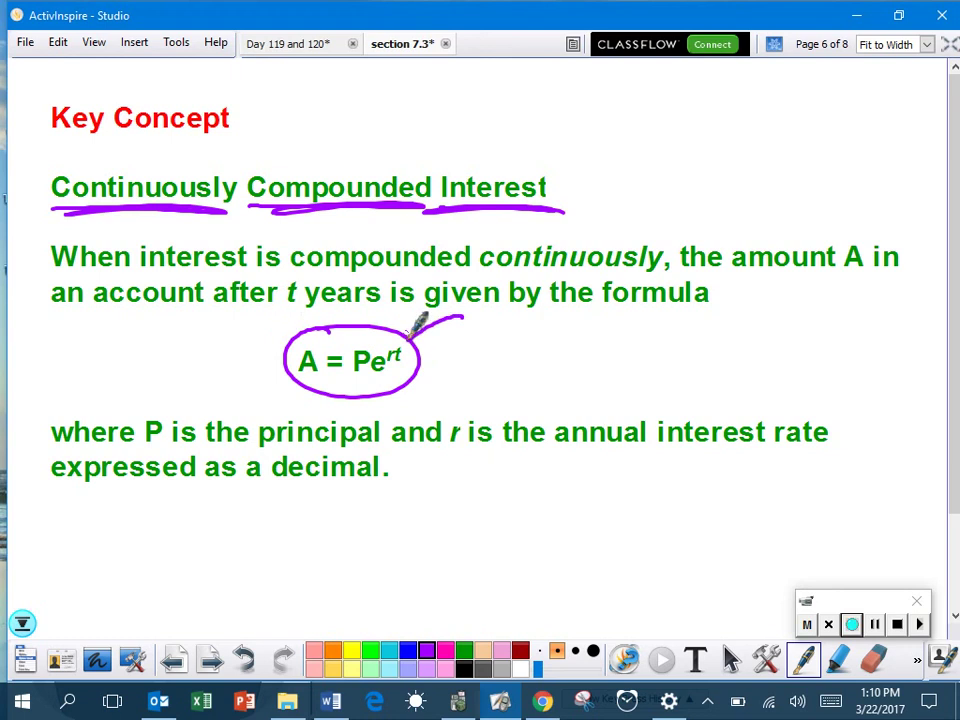
{"action": "mouse_move", "coordinate": [405, 342]}
{"action": "left_mouse_down"}
{"action": "mouse_move", "coordinate": [485, 316]}
{"action": "mouse_move", "coordinate": [561, 316]}
{"action": "left_mouse_up"}
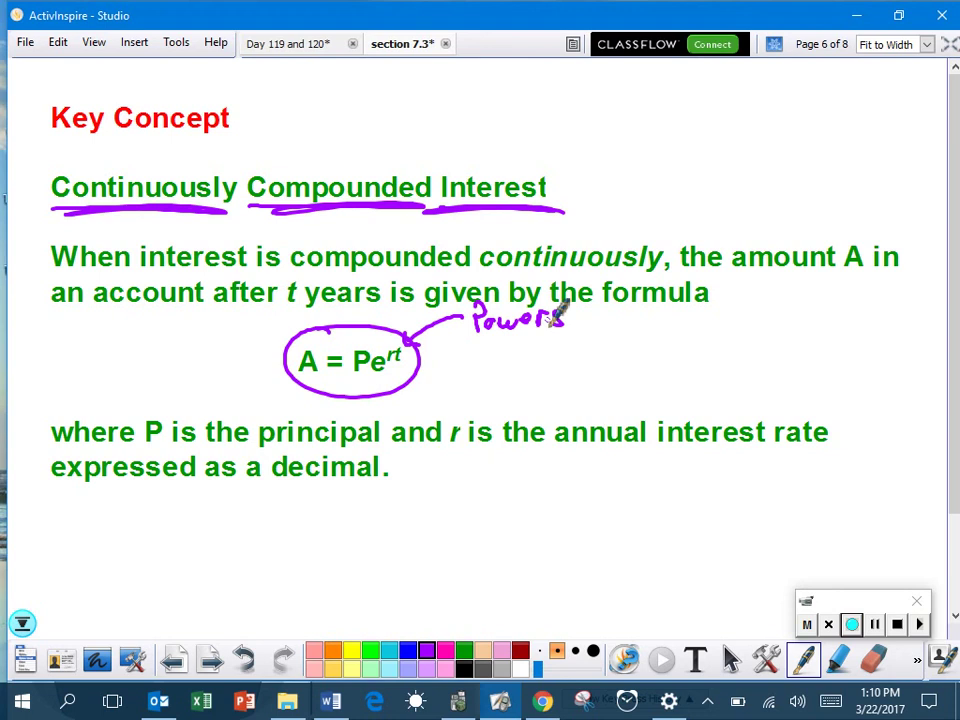
- Back on page 5, write '= e = 2.718' after (1+1/n)^n, then return to page 6
{"action": "left_click", "coordinate": [176, 658]}
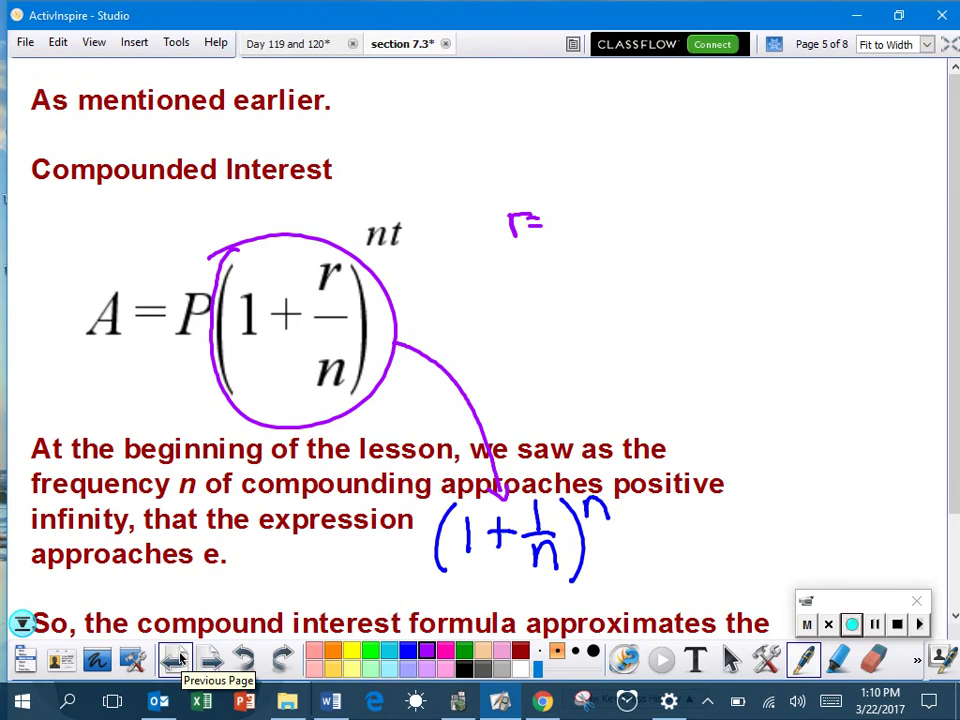
{"action": "left_click_drag", "start_coordinate": [600, 533], "coordinate": [630, 533]}
{"action": "left_click_drag", "start_coordinate": [592, 548], "coordinate": [630, 548]}
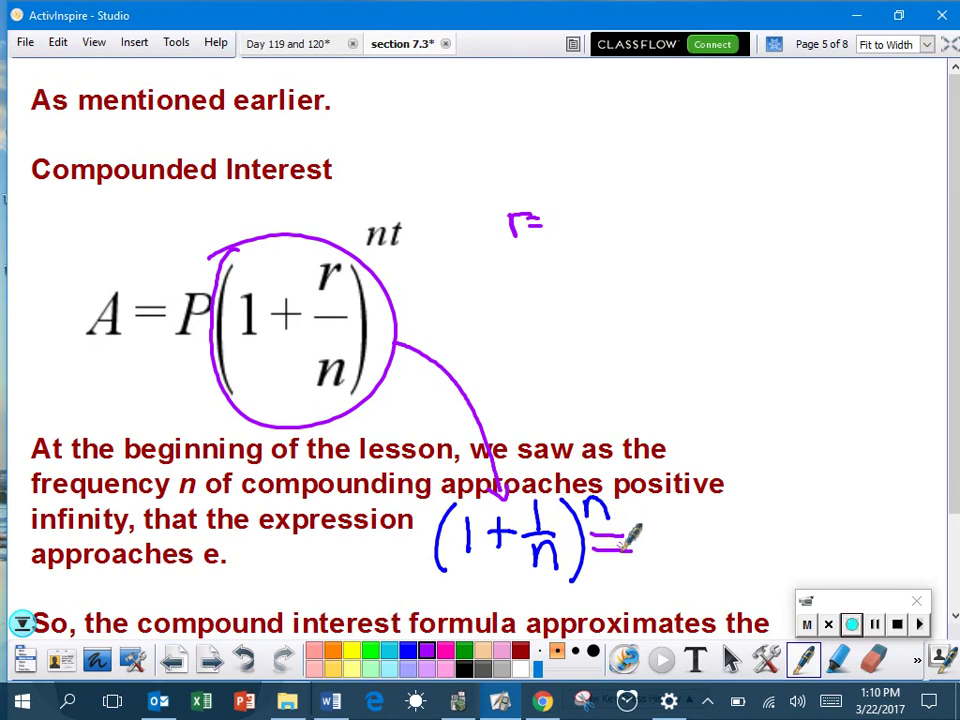
{"action": "mouse_move", "coordinate": [643, 540]}
{"action": "left_mouse_down"}
{"action": "mouse_move", "coordinate": [656, 540]}
{"action": "mouse_move", "coordinate": [668, 572]}
{"action": "mouse_move", "coordinate": [698, 564]}
{"action": "left_mouse_up"}
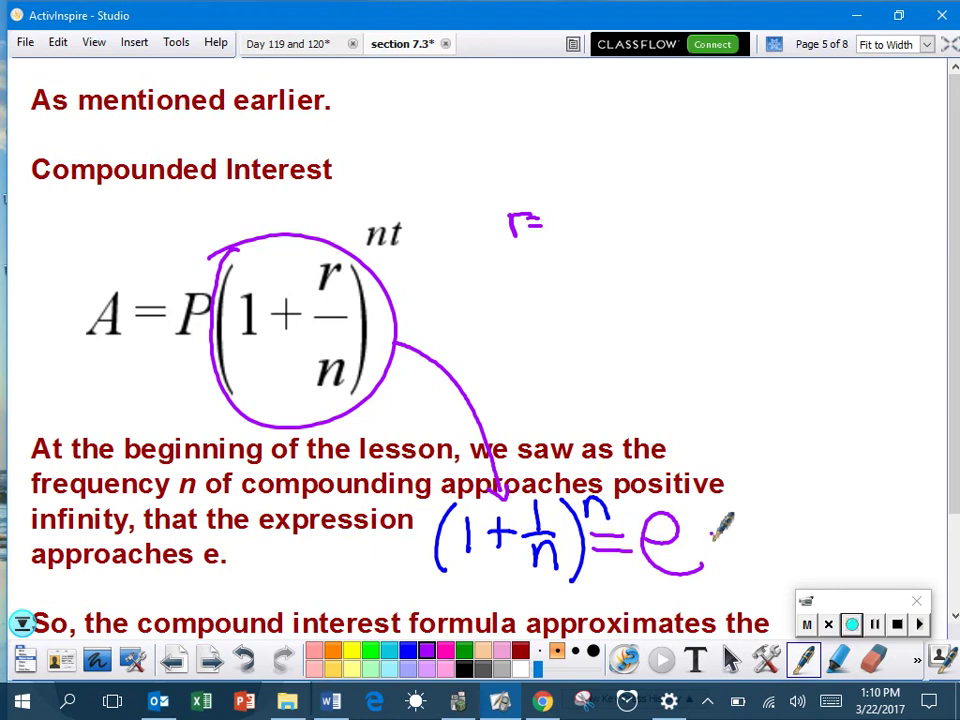
{"action": "left_click_drag", "start_coordinate": [714, 537], "coordinate": [734, 536]}
{"action": "left_click_drag", "start_coordinate": [713, 549], "coordinate": [735, 548]}
{"action": "mouse_move", "coordinate": [747, 530]}
{"action": "left_mouse_down"}
{"action": "mouse_move", "coordinate": [770, 552]}
{"action": "mouse_move", "coordinate": [815, 548]}
{"action": "left_mouse_up"}
{"action": "left_click", "coordinate": [775, 551]}
{"action": "left_click_drag", "start_coordinate": [838, 516], "coordinate": [826, 546]}
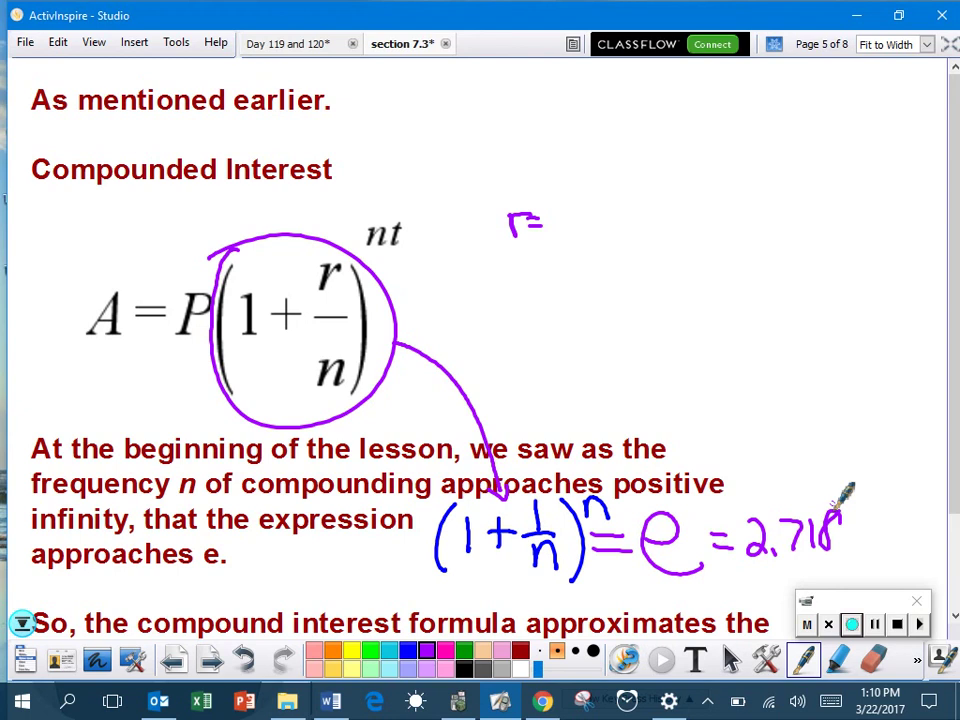
{"action": "left_click", "coordinate": [212, 658]}
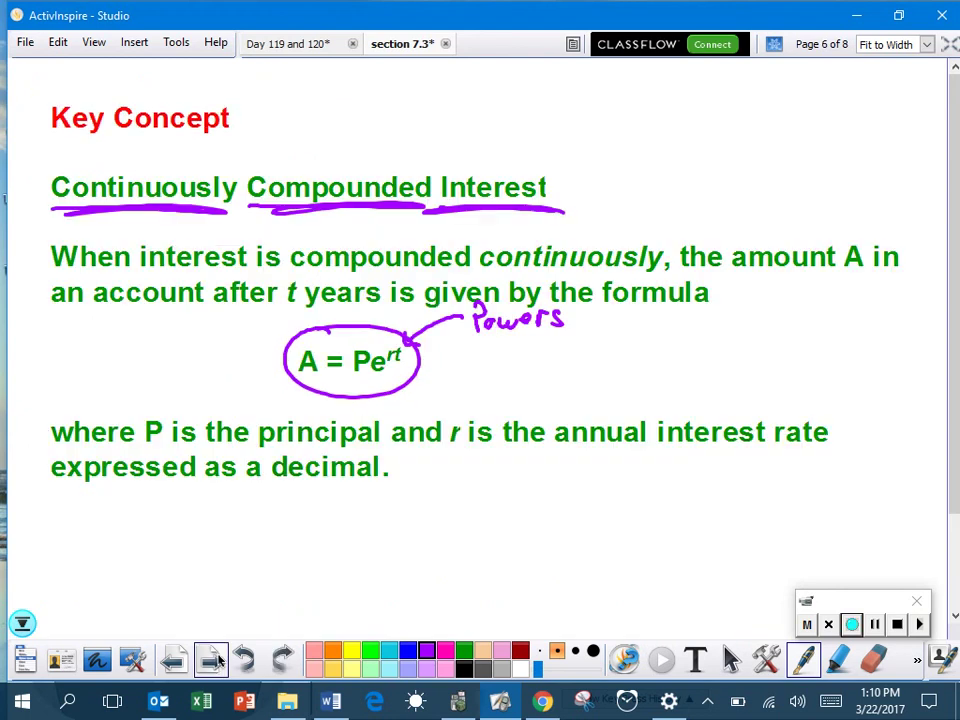
{"action": "scroll", "coordinate": [480, 330], "scroll_direction": "down", "scroll_amount": 2}
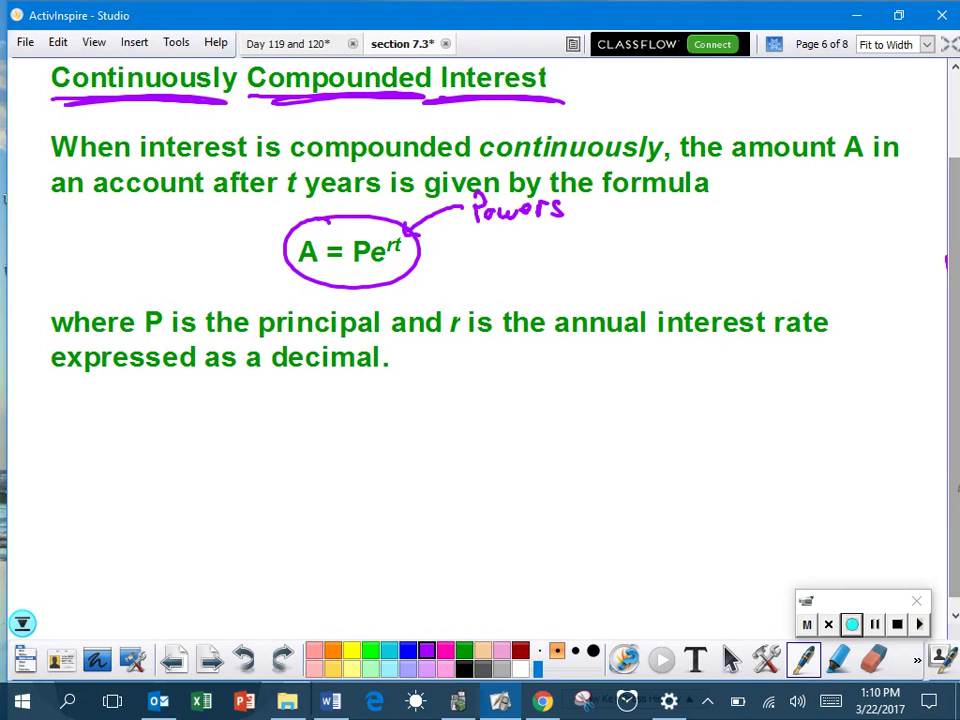
- On the $3000 deposit page, underline 'compounded continuously' and write A = Pe^rt below the question
{"action": "left_click", "coordinate": [214, 658]}
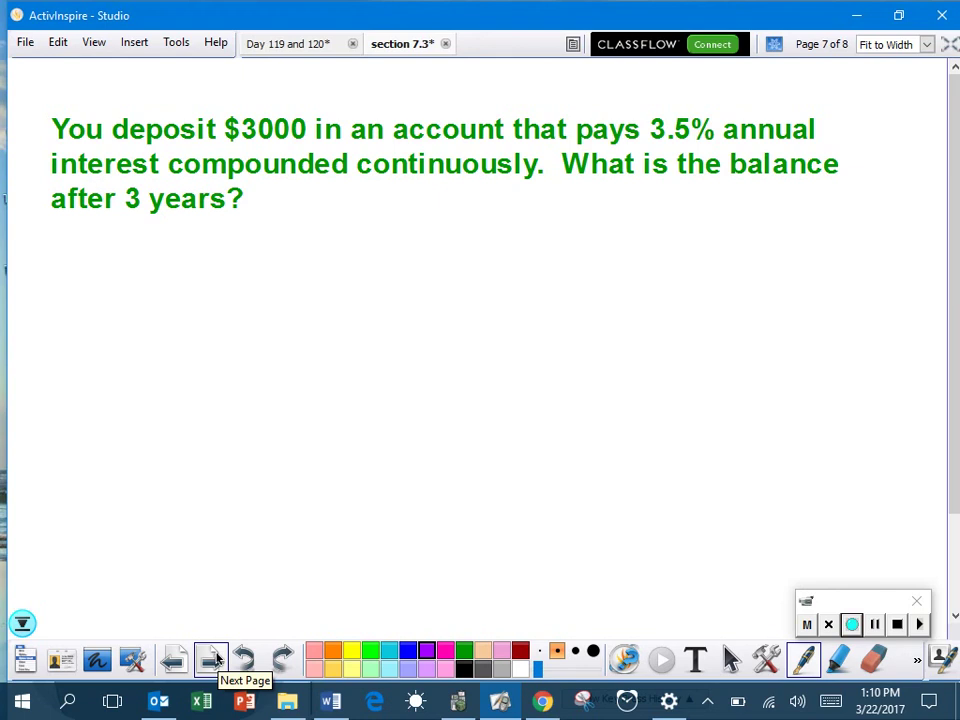
{"action": "mouse_move", "coordinate": [172, 184]}
{"action": "left_mouse_down"}
{"action": "mouse_move", "coordinate": [536, 180]}
{"action": "mouse_move", "coordinate": [190, 180]}
{"action": "left_mouse_up"}
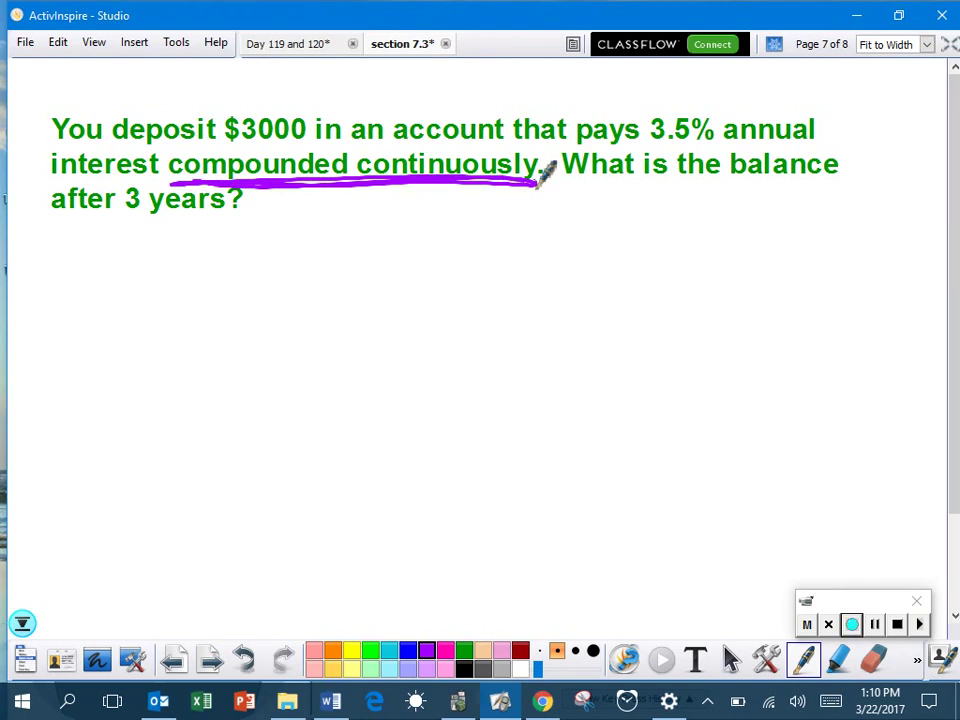
{"action": "mouse_move", "coordinate": [271, 258]}
{"action": "left_mouse_down"}
{"action": "mouse_move", "coordinate": [266, 292]}
{"action": "mouse_move", "coordinate": [297, 292]}
{"action": "mouse_move", "coordinate": [324, 268]}
{"action": "mouse_move", "coordinate": [338, 280]}
{"action": "left_mouse_up"}
{"action": "left_click_drag", "start_coordinate": [350, 236], "coordinate": [351, 288]}
{"action": "mouse_move", "coordinate": [348, 238]}
{"action": "left_mouse_down"}
{"action": "mouse_move", "coordinate": [364, 268]}
{"action": "mouse_move", "coordinate": [406, 262]}
{"action": "mouse_move", "coordinate": [423, 292]}
{"action": "mouse_move", "coordinate": [422, 258]}
{"action": "mouse_move", "coordinate": [450, 256]}
{"action": "left_mouse_up"}
{"action": "left_click_drag", "start_coordinate": [438, 246], "coordinate": [460, 242]}
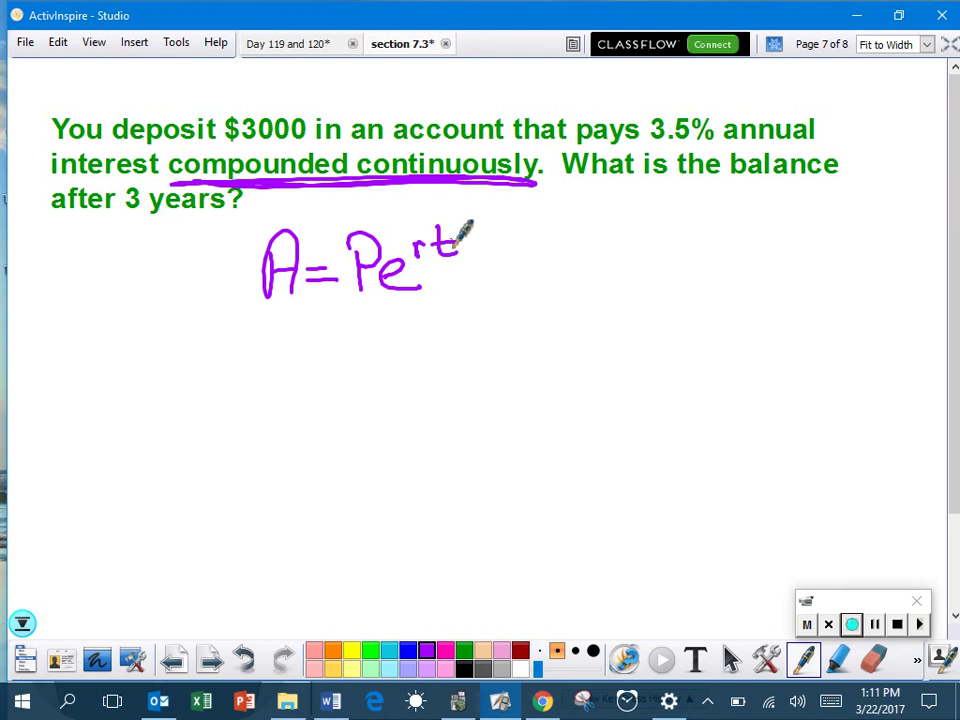
- Write .035 above 3.5%, underline the 3 years, and write A = 3000e^(.035·3)
{"action": "mouse_move", "coordinate": [199, 384]}
{"action": "left_mouse_down"}
{"action": "mouse_move", "coordinate": [230, 381]}
{"action": "mouse_move", "coordinate": [224, 360]}
{"action": "left_mouse_up"}
{"action": "mouse_move", "coordinate": [237, 362]}
{"action": "left_mouse_down"}
{"action": "mouse_move", "coordinate": [294, 366]}
{"action": "mouse_move", "coordinate": [291, 386]}
{"action": "mouse_move", "coordinate": [337, 371]}
{"action": "mouse_move", "coordinate": [348, 380]}
{"action": "mouse_move", "coordinate": [407, 343]}
{"action": "mouse_move", "coordinate": [436, 374]}
{"action": "left_mouse_up"}
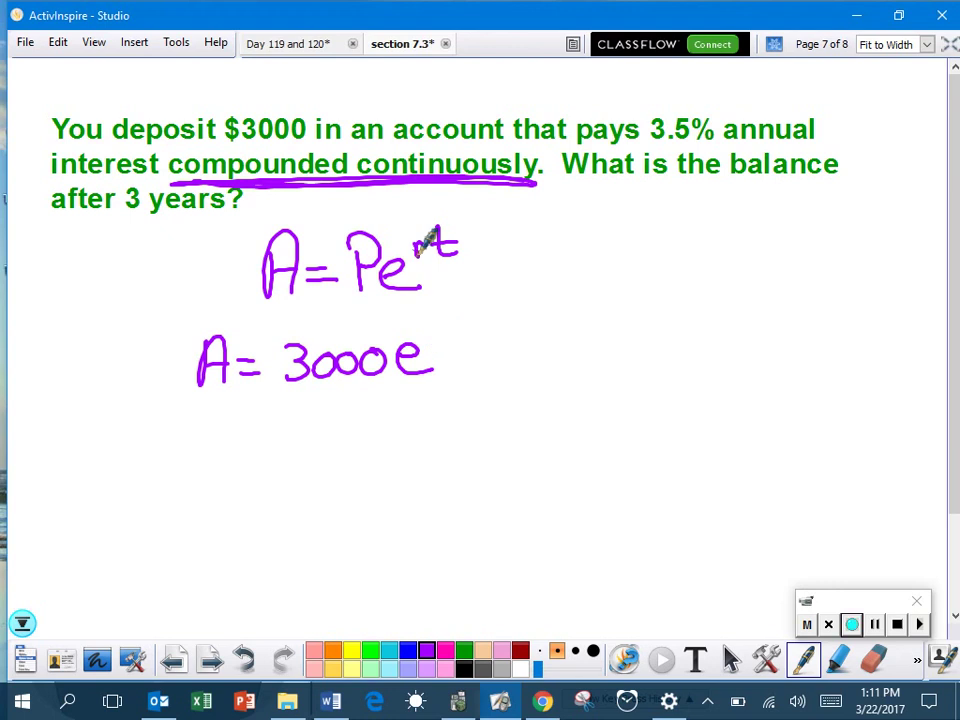
{"action": "left_click", "coordinate": [651, 106]}
{"action": "left_click_drag", "start_coordinate": [667, 97], "coordinate": [692, 108]}
{"action": "left_click_drag", "start_coordinate": [700, 87], "coordinate": [714, 85]}
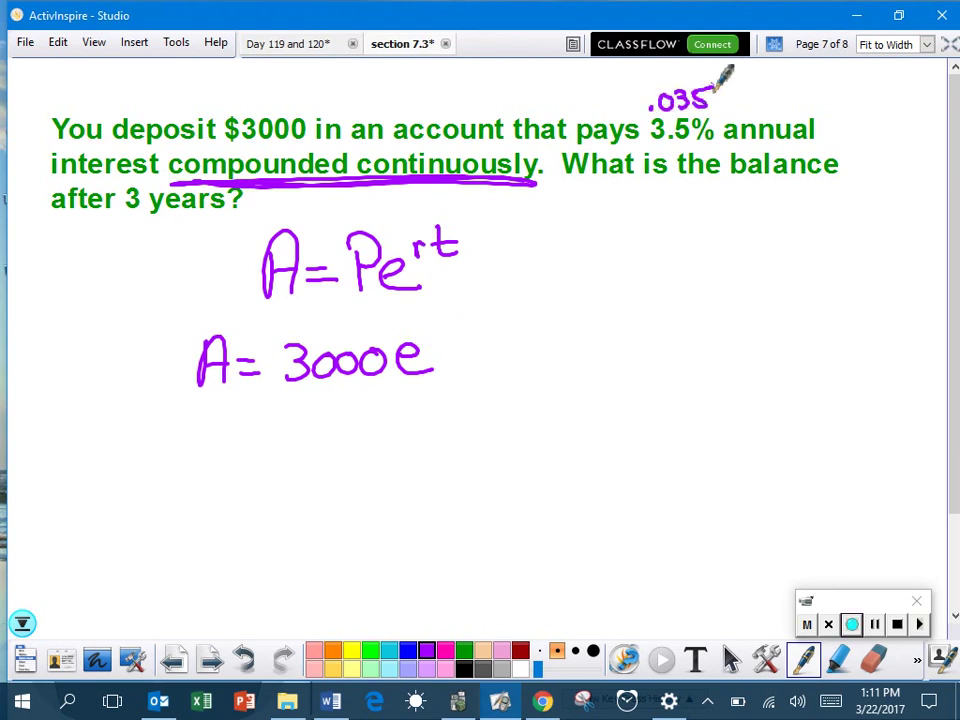
{"action": "mouse_move", "coordinate": [433, 320]}
{"action": "left_mouse_down"}
{"action": "mouse_move", "coordinate": [429, 347]}
{"action": "mouse_move", "coordinate": [444, 327]}
{"action": "mouse_move", "coordinate": [472, 340]}
{"action": "left_mouse_up"}
{"action": "left_click", "coordinate": [426, 338]}
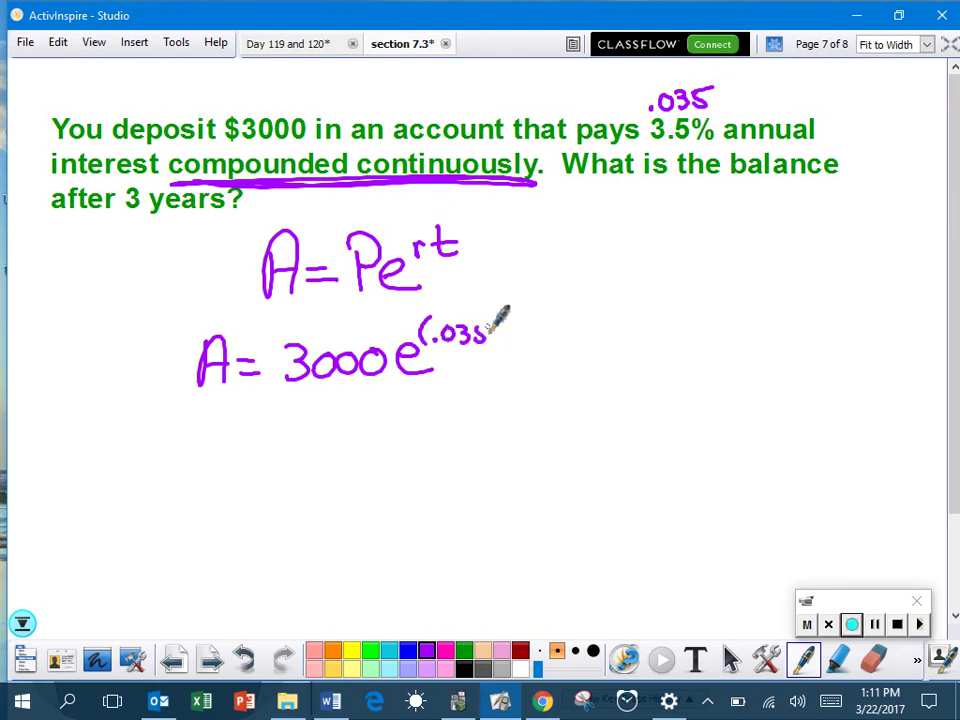
{"action": "left_click", "coordinate": [497, 335]}
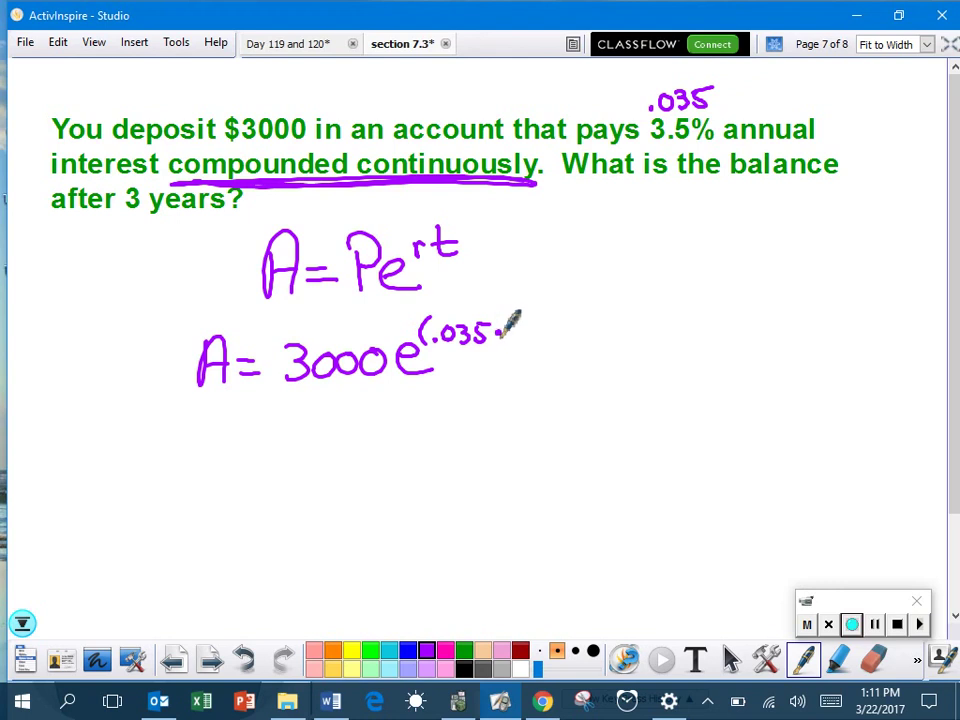
{"action": "left_click_drag", "start_coordinate": [125, 211], "coordinate": [150, 215]}
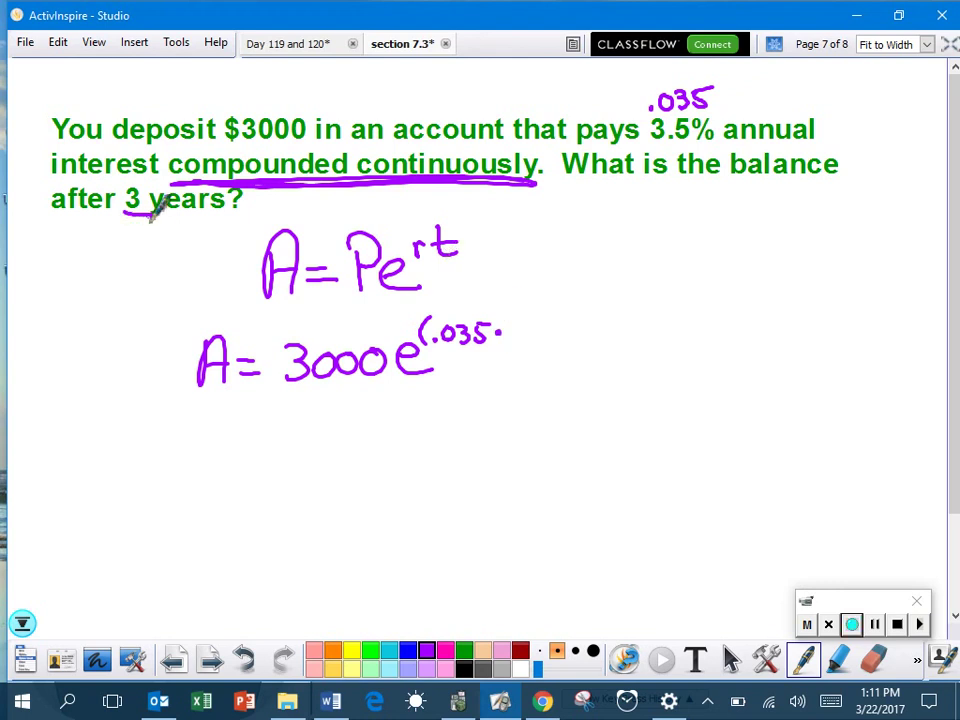
{"action": "mouse_move", "coordinate": [510, 323]}
{"action": "left_mouse_down"}
{"action": "mouse_move", "coordinate": [524, 330]}
{"action": "mouse_move", "coordinate": [512, 342]}
{"action": "mouse_move", "coordinate": [530, 345]}
{"action": "left_mouse_up"}
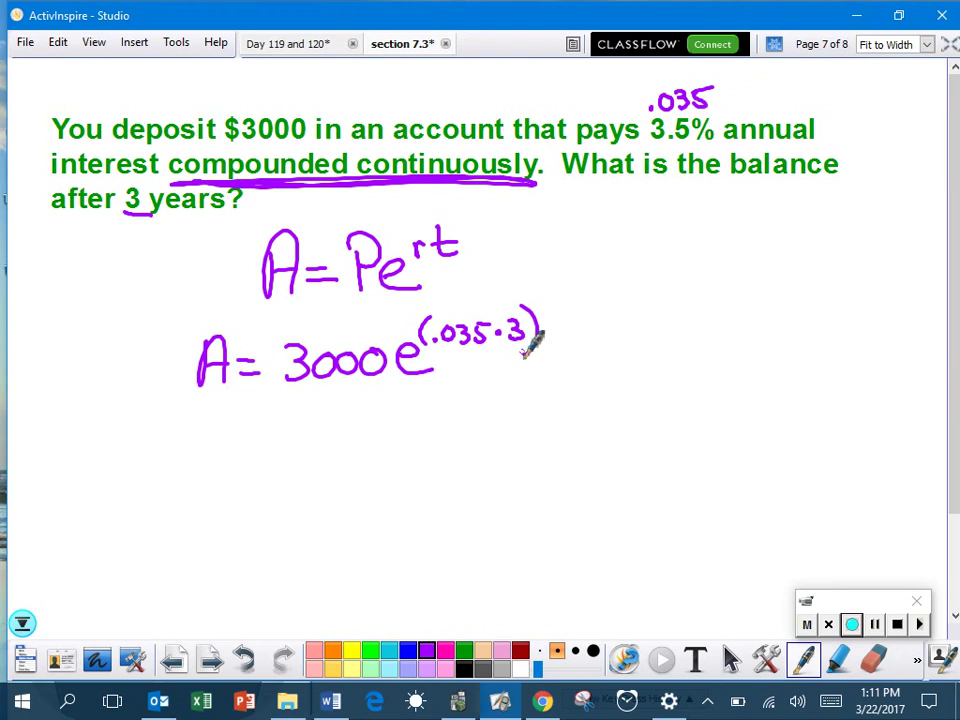
- Quit the TI-84's X/Y1 table to a blank home screen in TI-SmartView, then return to the whiteboard
{"action": "key", "text": "alt+Tab"}
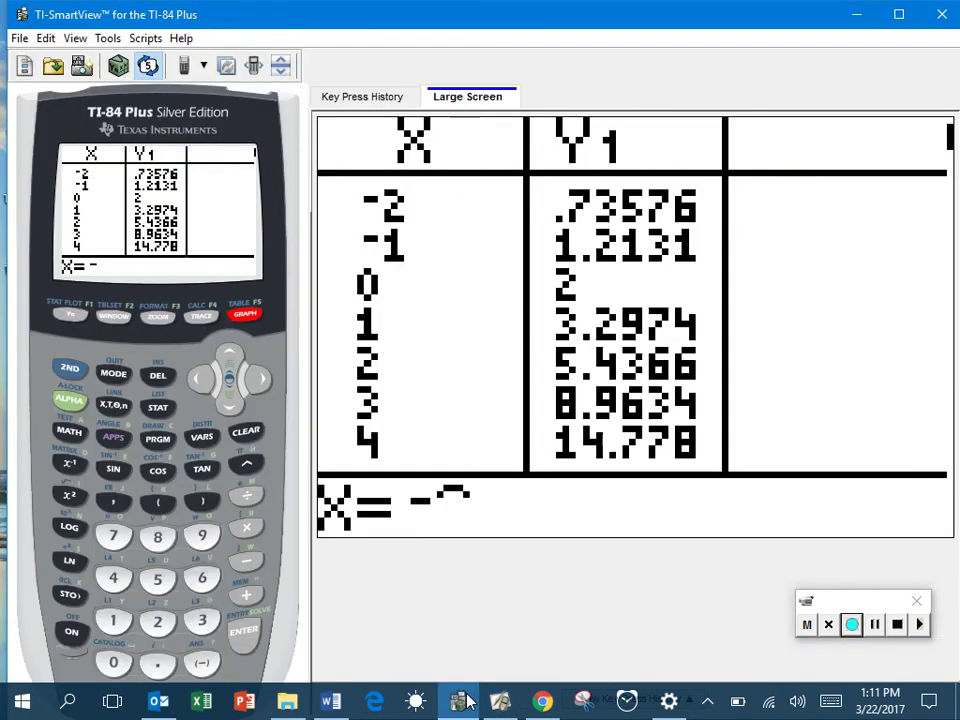
{"action": "left_click", "coordinate": [70, 370]}
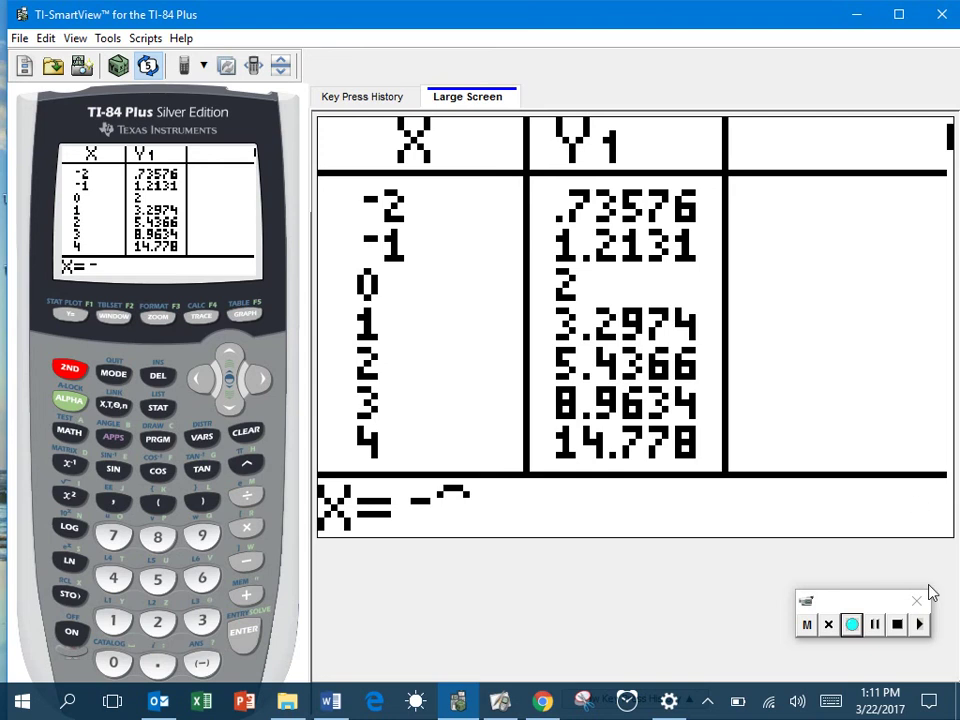
{"action": "left_click", "coordinate": [876, 624]}
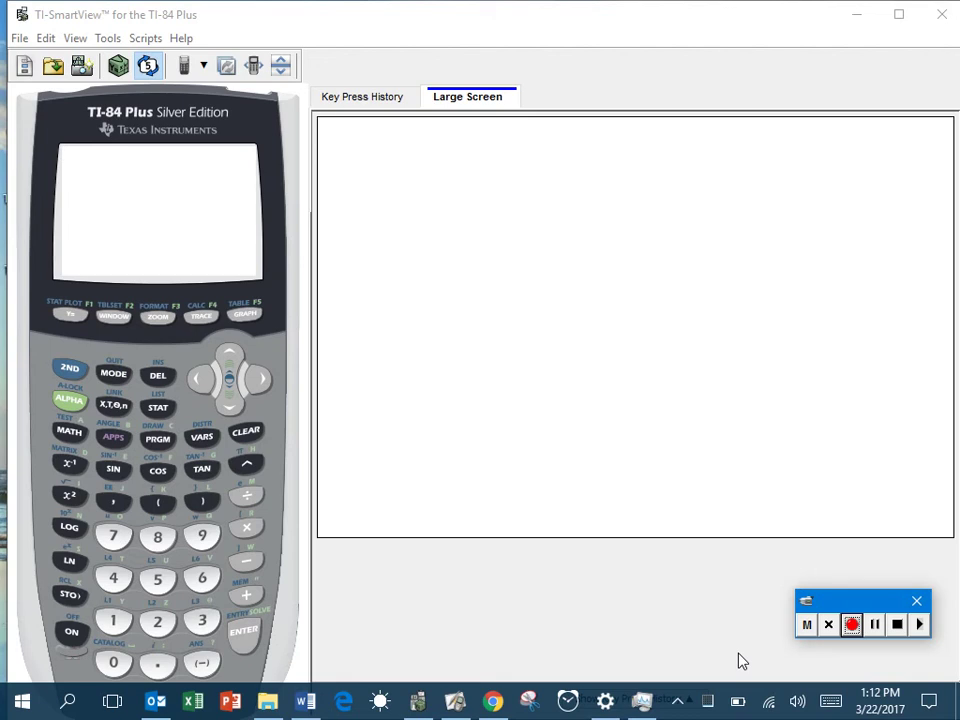
{"action": "left_click", "coordinate": [458, 700]}
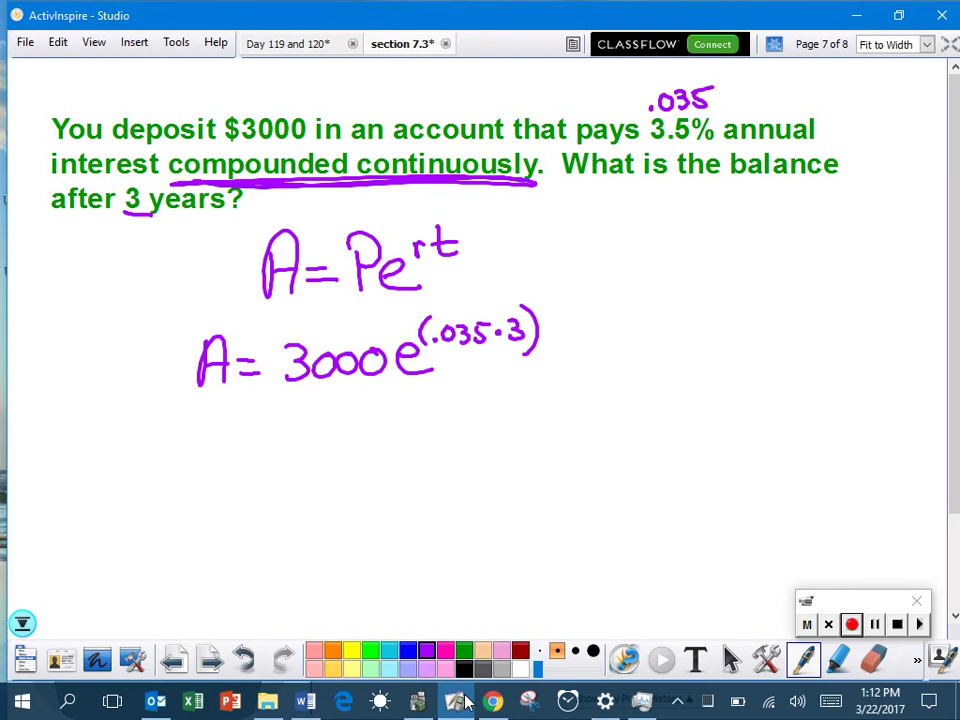
- On the TI-84 emulator, key in 3000 followed by e^( for the exponent
{"action": "left_click", "coordinate": [420, 700]}
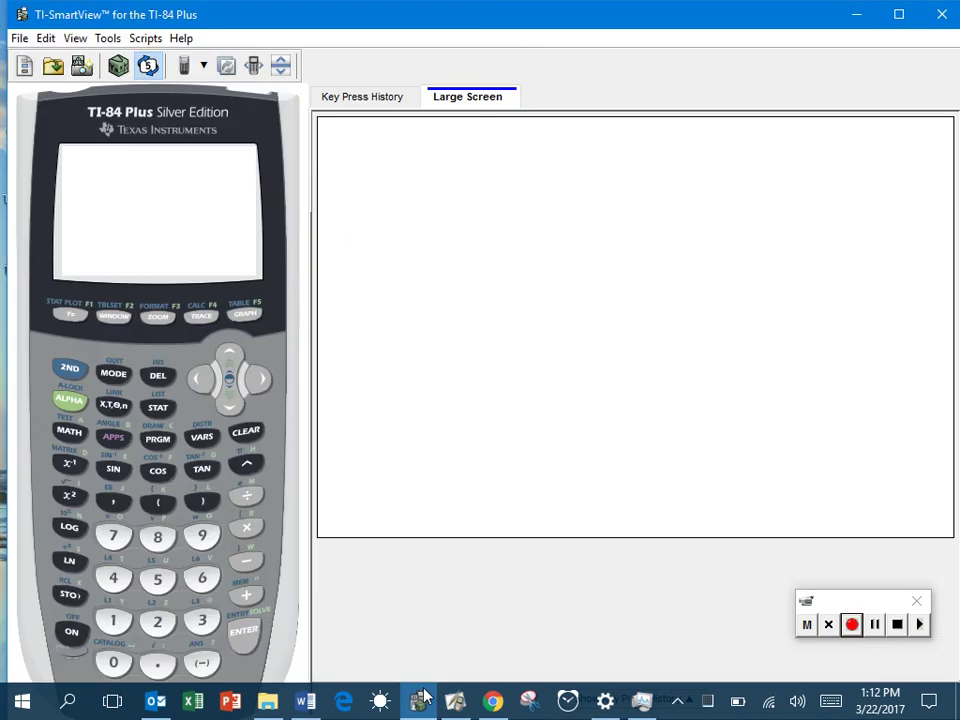
{"action": "left_click", "coordinate": [202, 621]}
{"action": "left_click", "coordinate": [115, 660]}
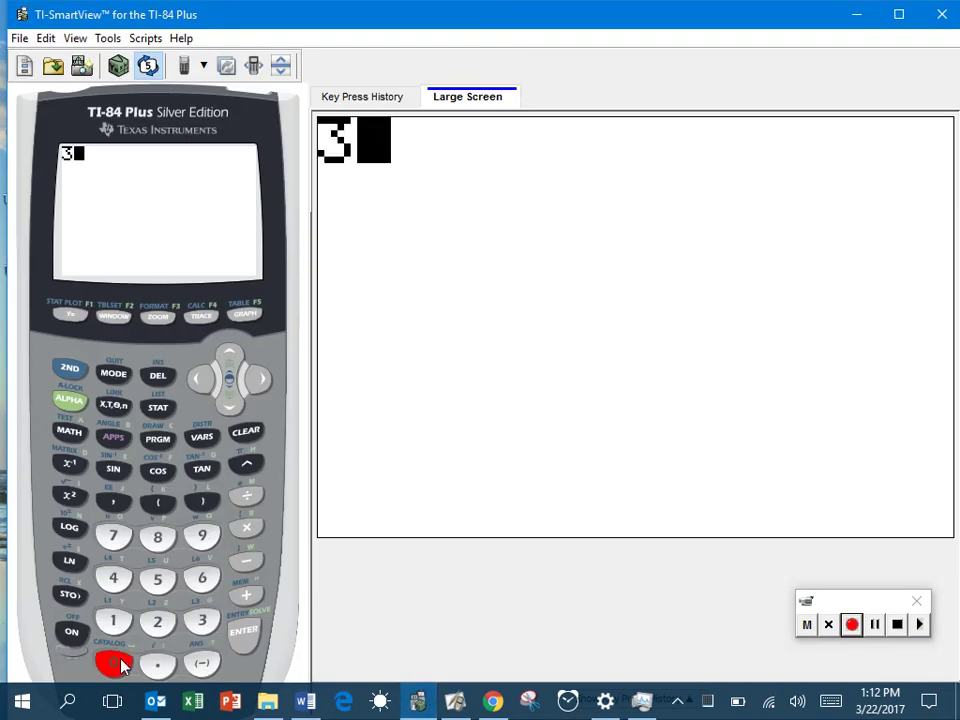
{"action": "left_click", "coordinate": [120, 663]}
{"action": "left_click", "coordinate": [121, 663]}
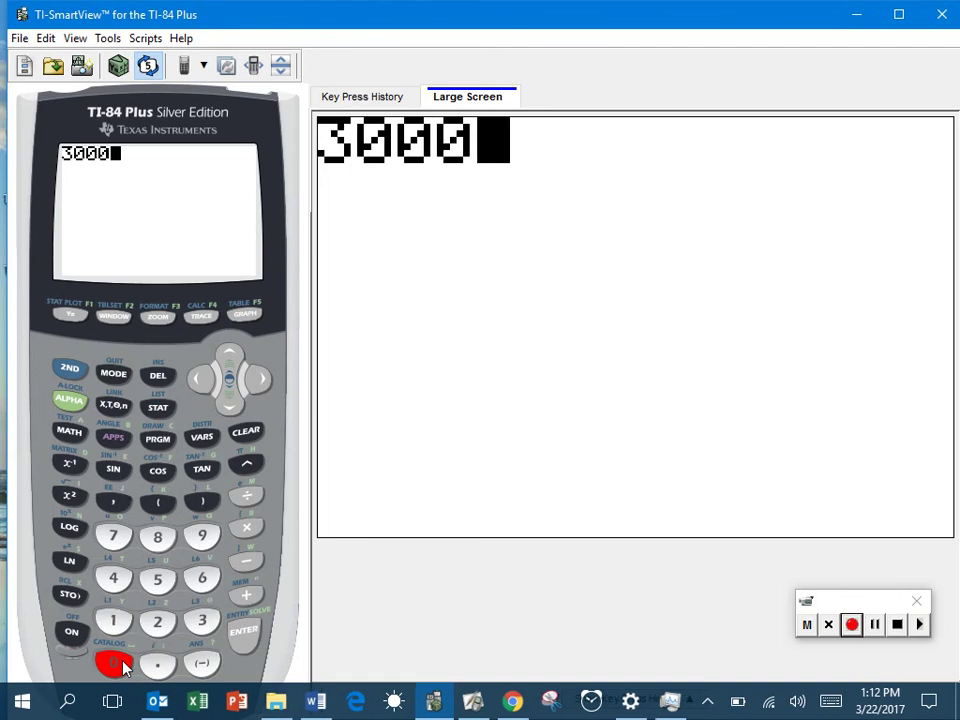
{"action": "left_click", "coordinate": [70, 370]}
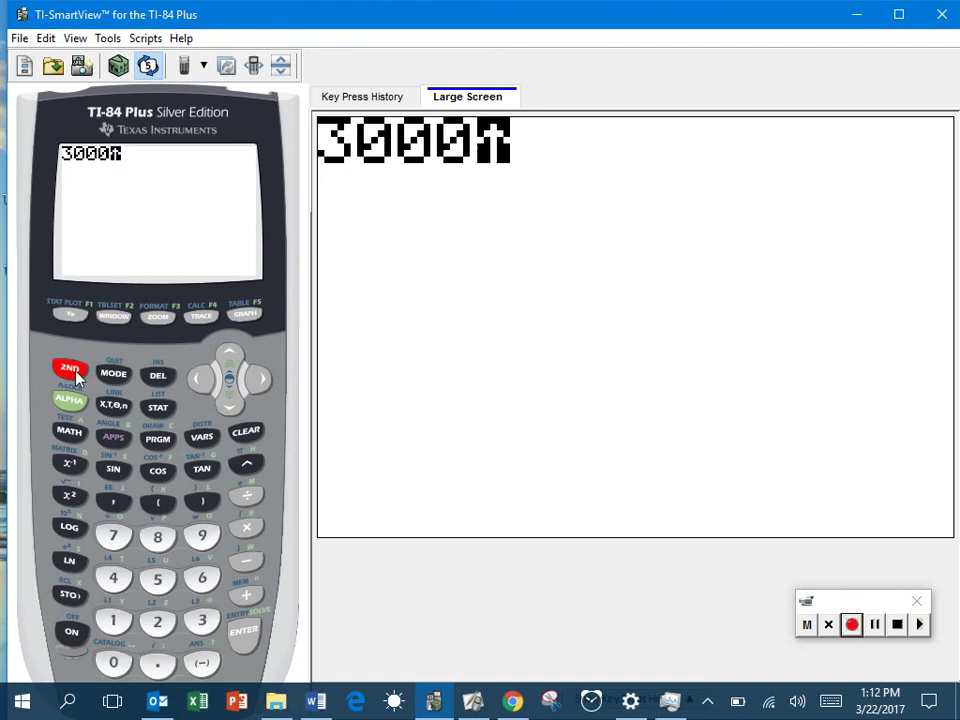
{"action": "left_click", "coordinate": [71, 565]}
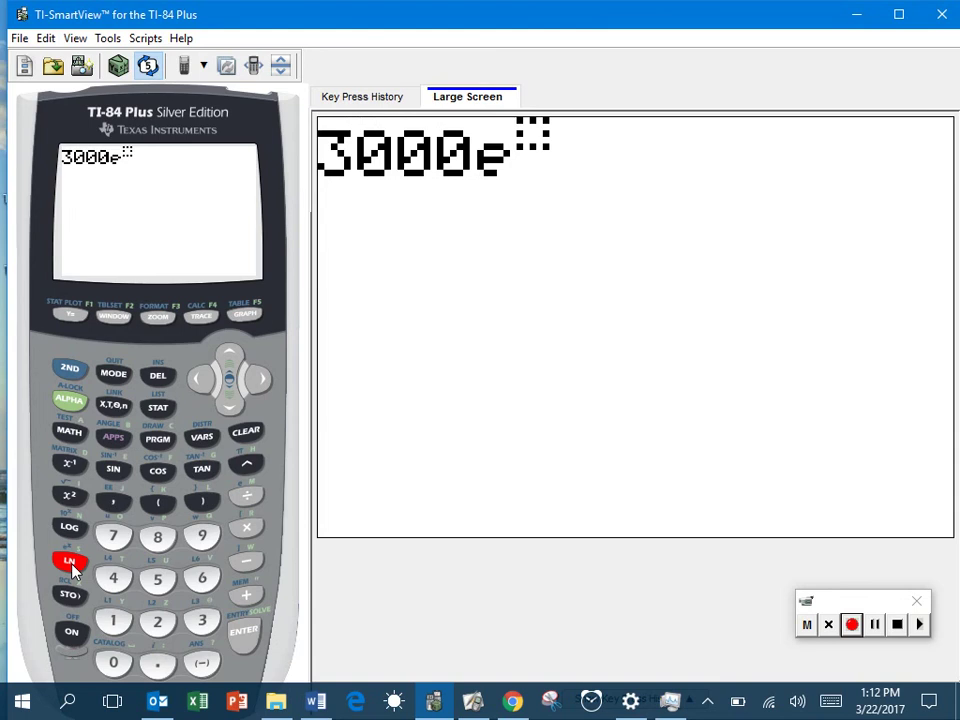
{"action": "left_click", "coordinate": [158, 503]}
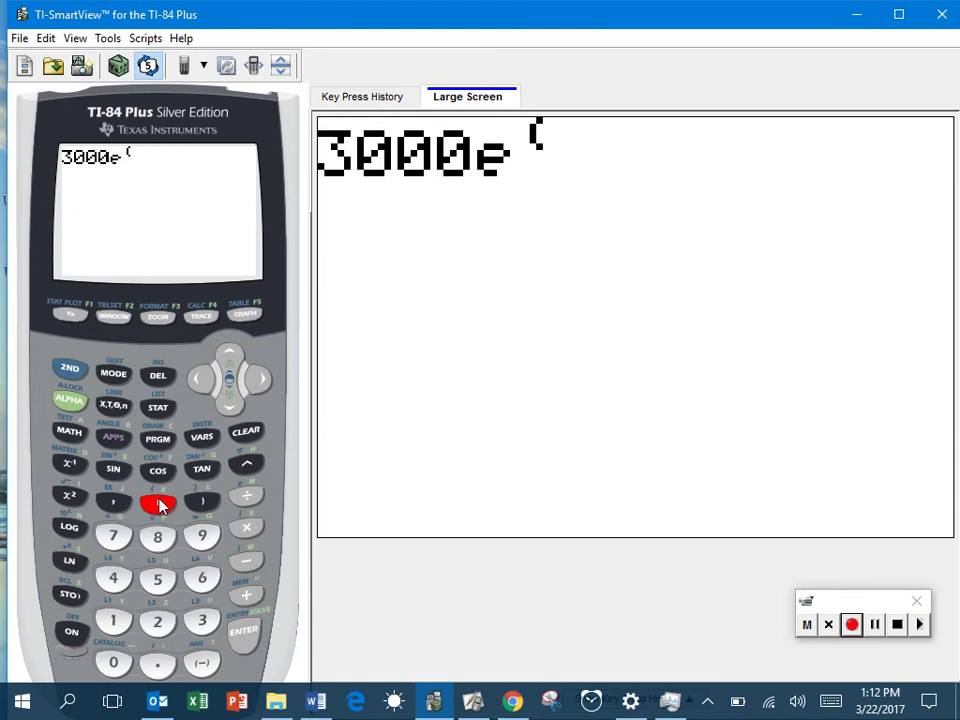
- Complete the exponent as .035×3, evaluate to 3332.131831, and bring ActivInspire back
{"action": "left_click", "coordinate": [157, 663]}
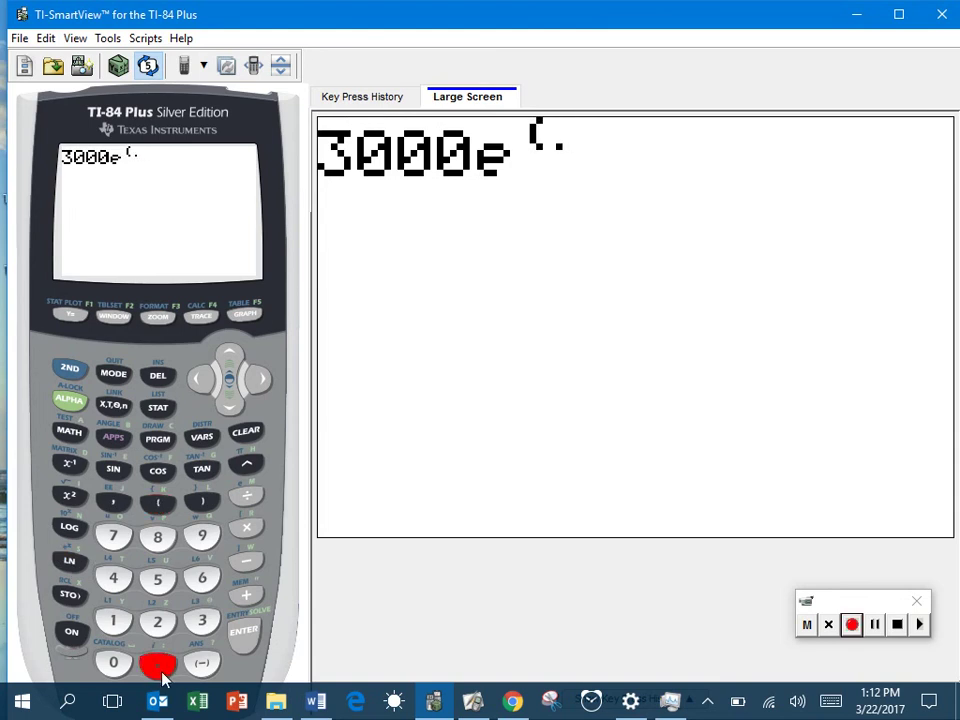
{"action": "left_click", "coordinate": [116, 665]}
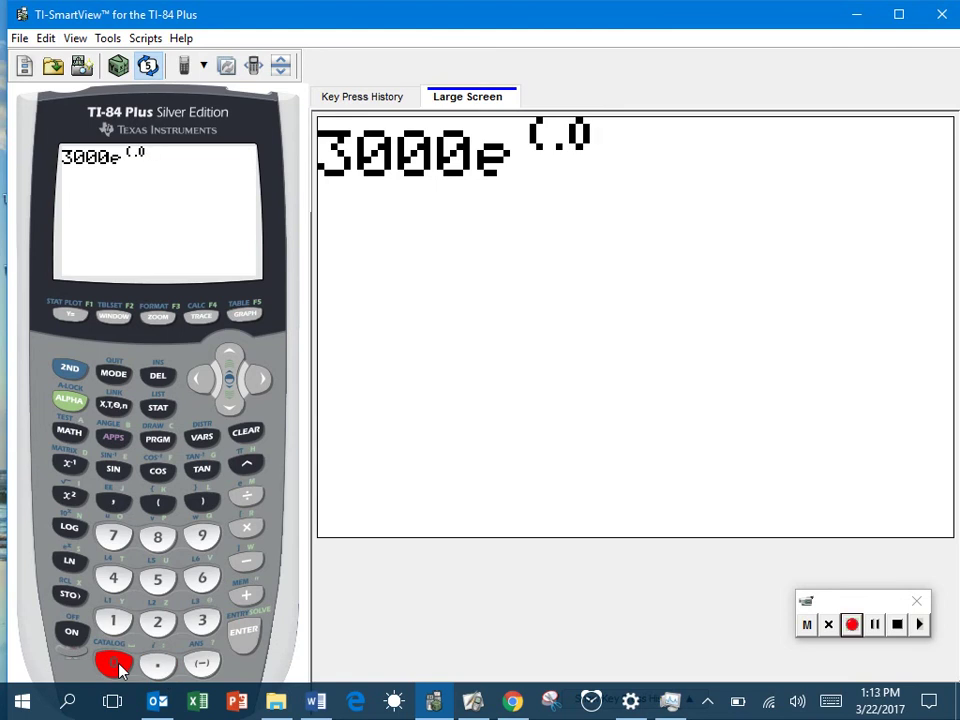
{"action": "left_click", "coordinate": [201, 621]}
{"action": "left_click", "coordinate": [157, 578]}
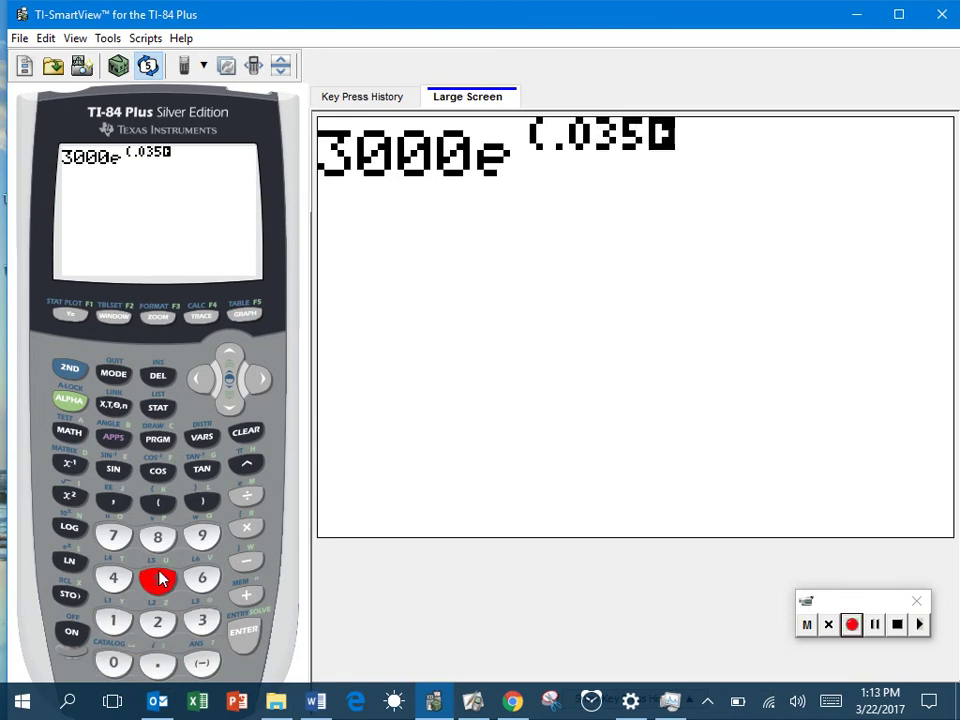
{"action": "left_click", "coordinate": [246, 528]}
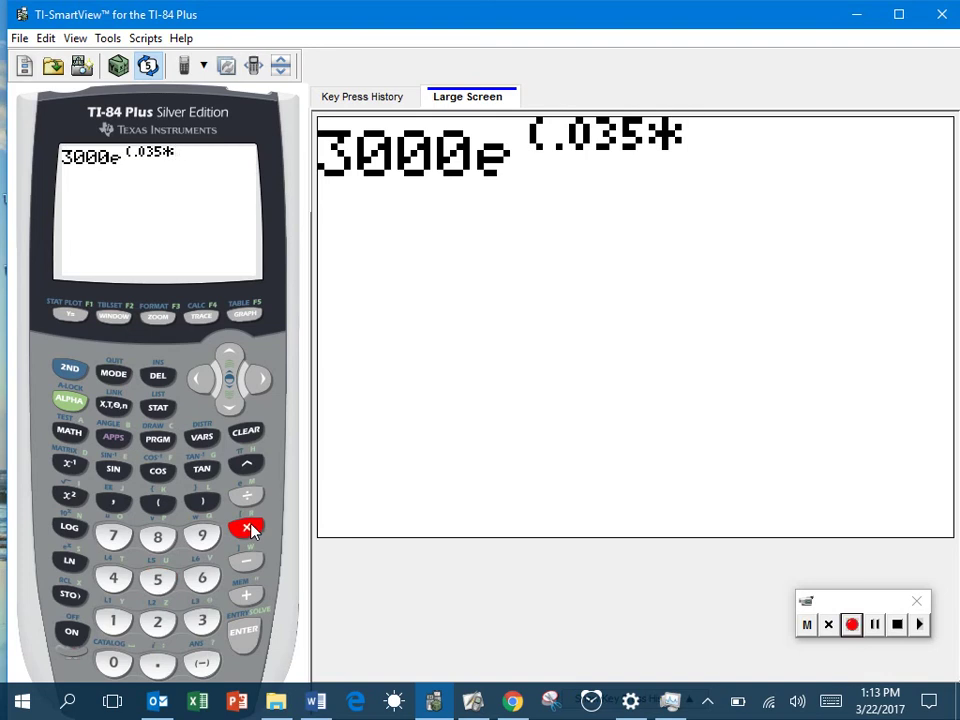
{"action": "left_click", "coordinate": [201, 620]}
{"action": "left_click", "coordinate": [203, 499]}
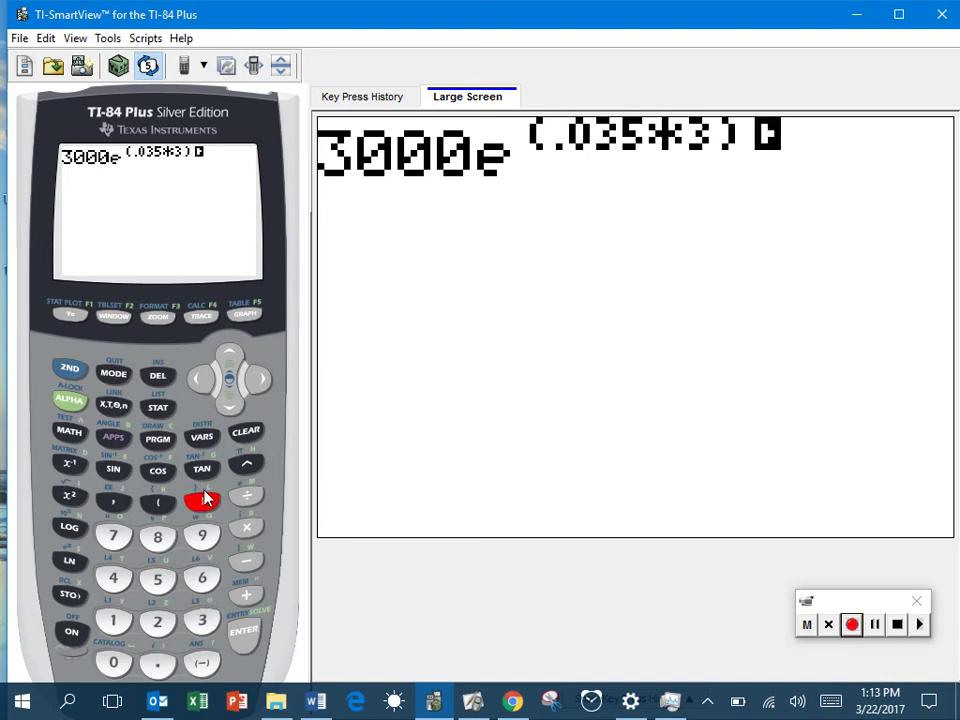
{"action": "left_click", "coordinate": [246, 632]}
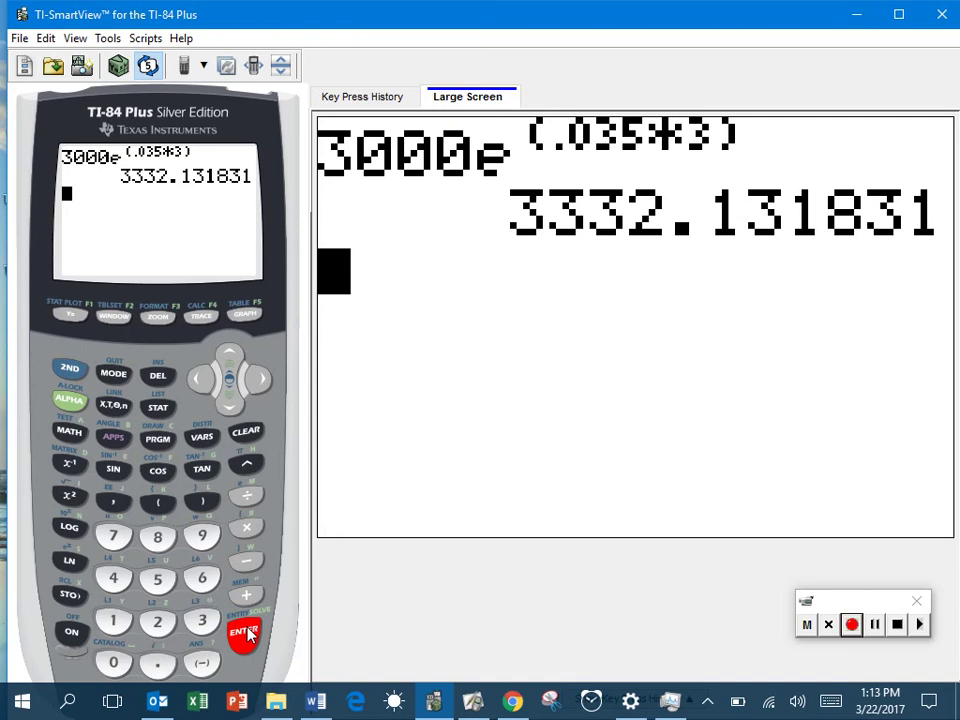
{"action": "left_click", "coordinate": [486, 692]}
- Handwrite '= $3332.13' beneath A = 3000e^(.035·3) on page 7
{"action": "mouse_move", "coordinate": [356, 424]}
{"action": "left_mouse_down"}
{"action": "mouse_move", "coordinate": [413, 439]}
{"action": "mouse_move", "coordinate": [421, 409]}
{"action": "mouse_move", "coordinate": [444, 397]}
{"action": "mouse_move", "coordinate": [451, 429]}
{"action": "mouse_move", "coordinate": [468, 395]}
{"action": "mouse_move", "coordinate": [478, 424]}
{"action": "mouse_move", "coordinate": [496, 406]}
{"action": "mouse_move", "coordinate": [500, 420]}
{"action": "mouse_move", "coordinate": [519, 418]}
{"action": "mouse_move", "coordinate": [571, 380]}
{"action": "mouse_move", "coordinate": [594, 416]}
{"action": "left_mouse_up"}
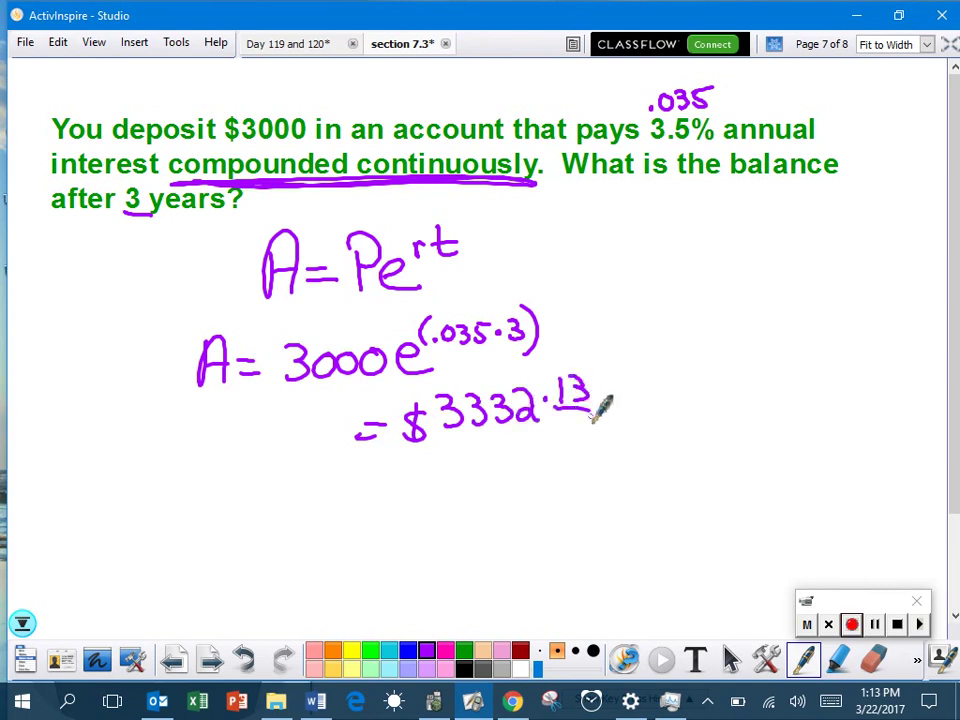